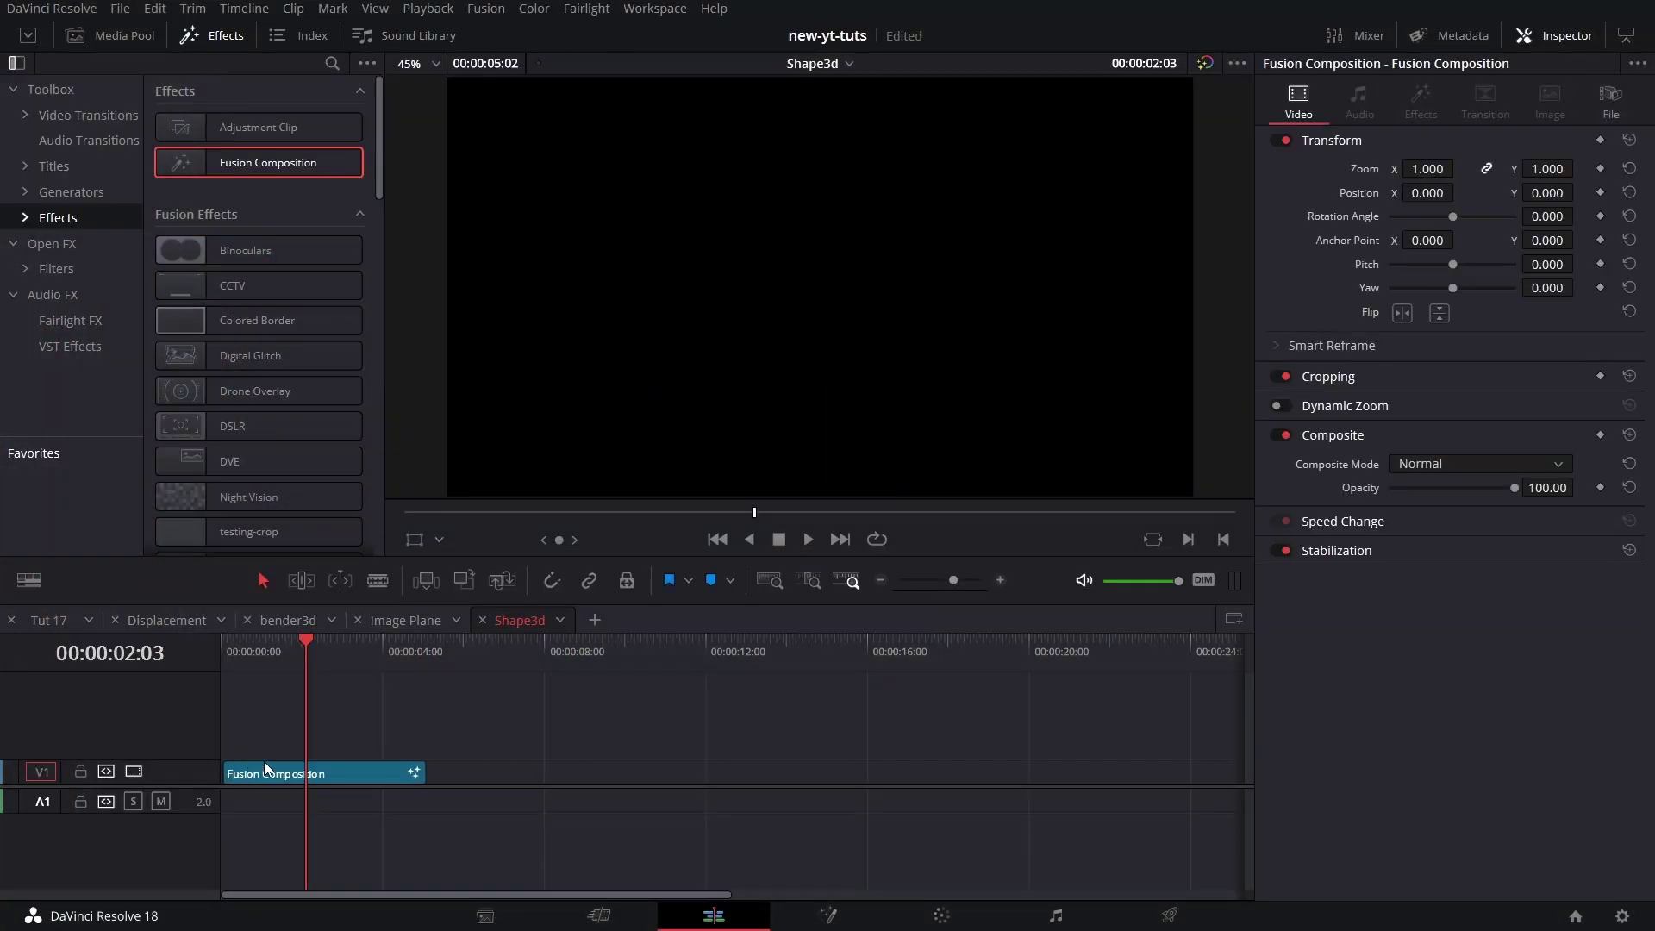
In Fusion, add the Resolve logo and visalogo.png from a Media Pool search for 'log'.
{"action": "left_click", "coordinate": [830, 918]}
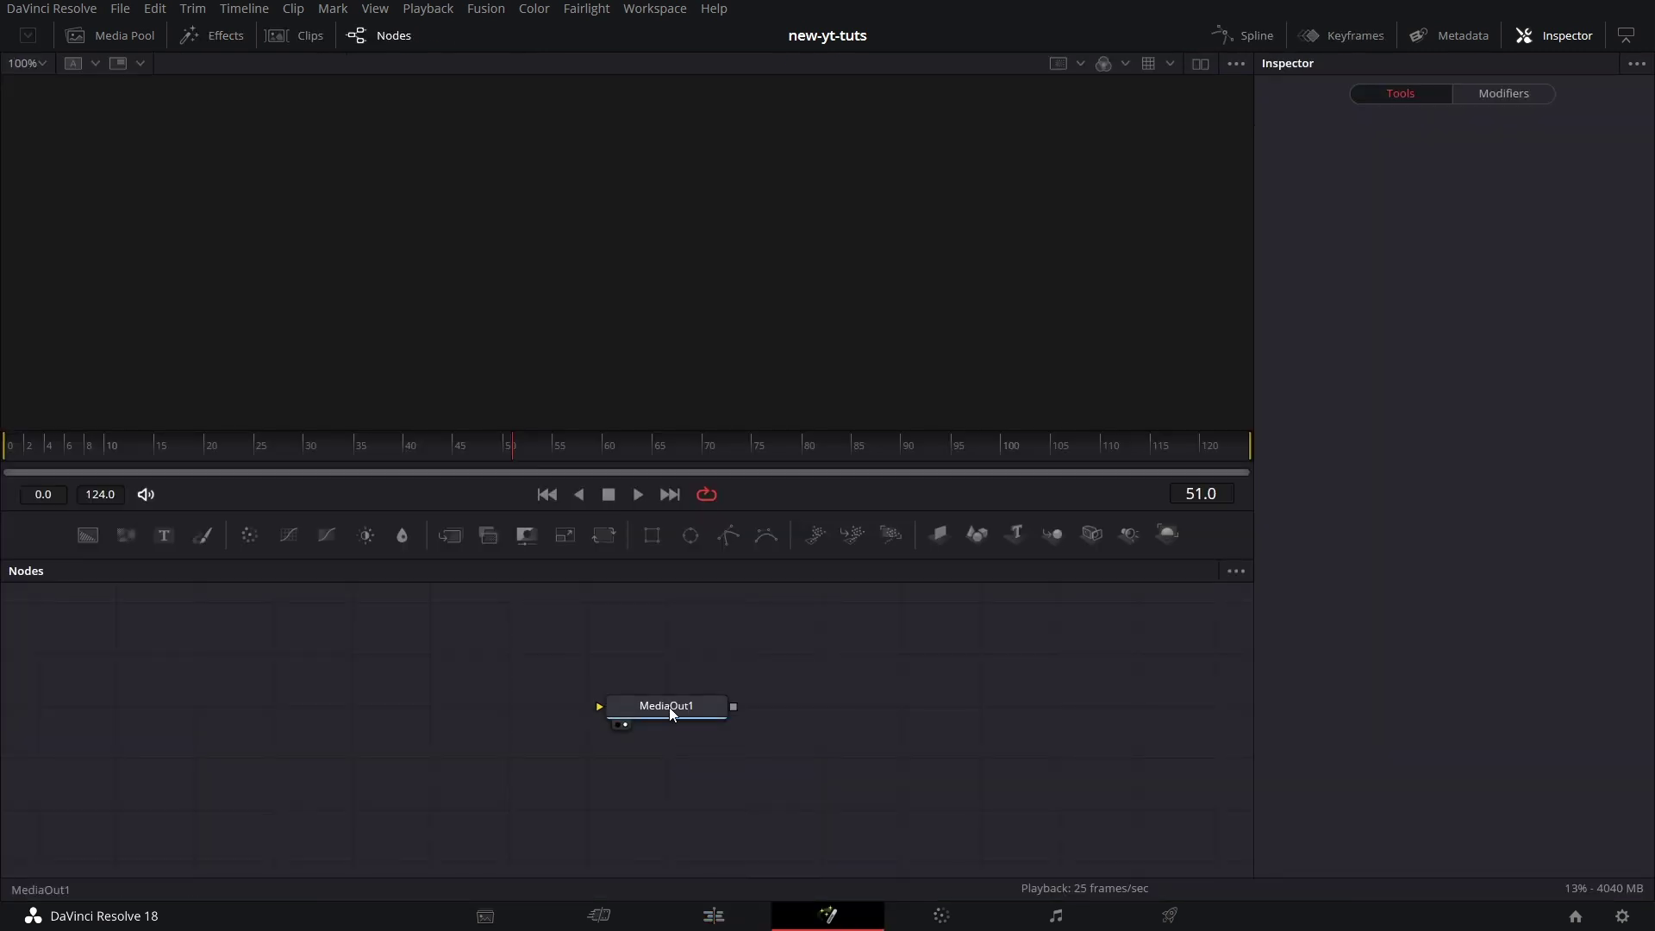
{"action": "left_click_drag", "start_coordinate": [670, 708], "coordinate": [1104, 775]}
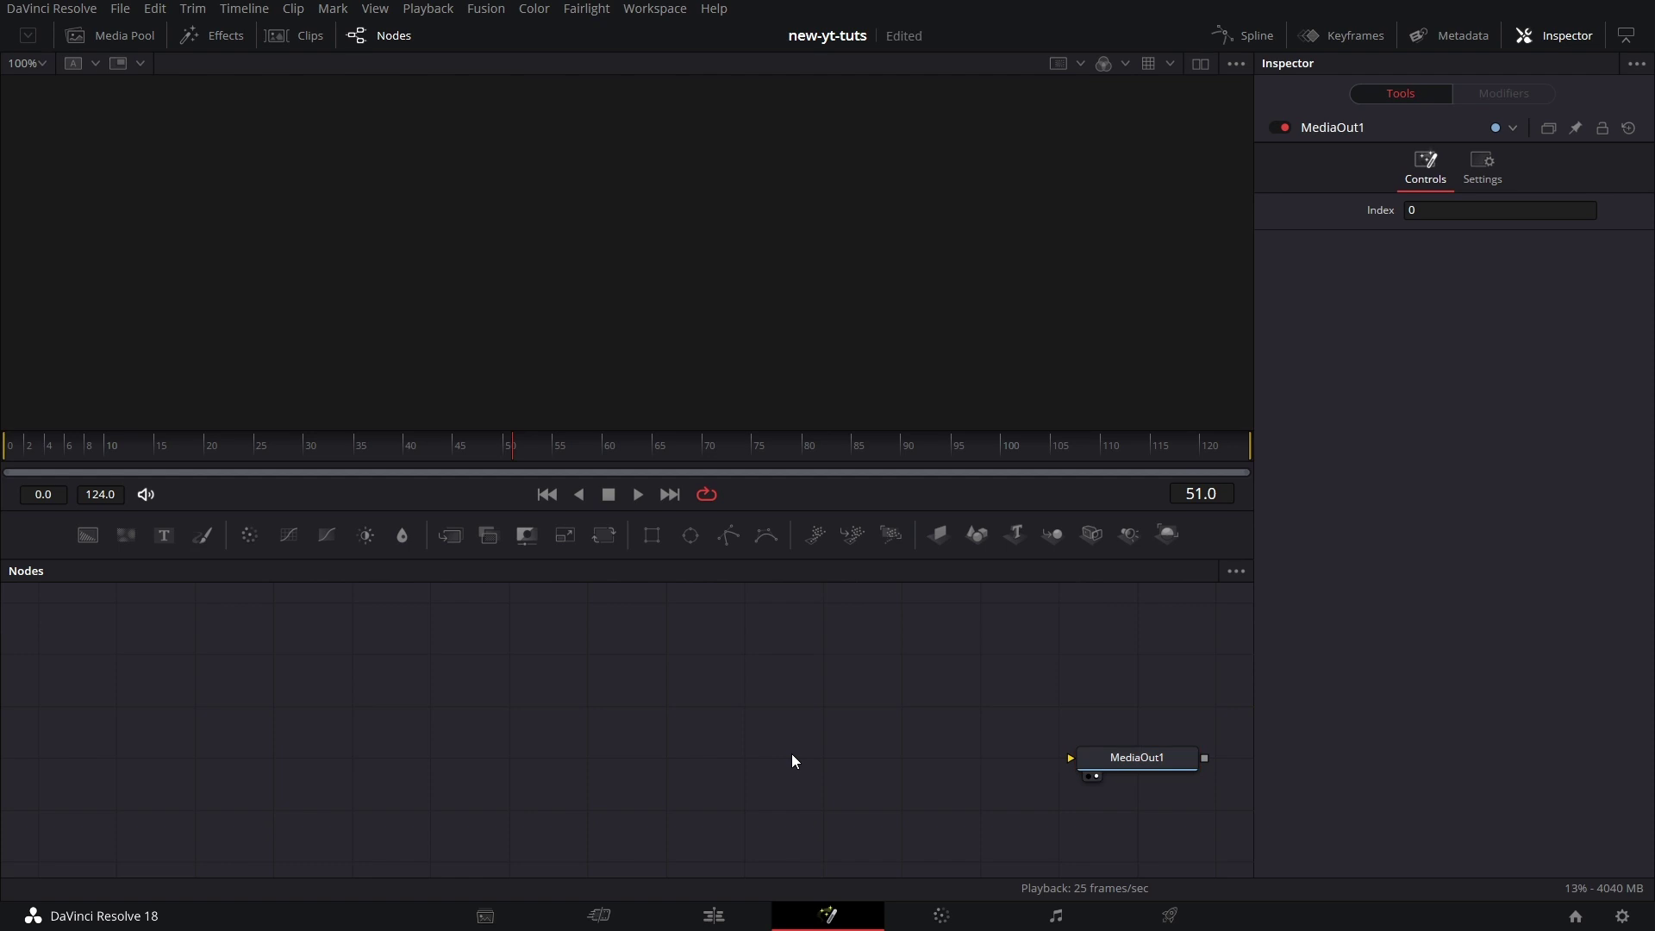
{"action": "left_click", "coordinate": [126, 38]}
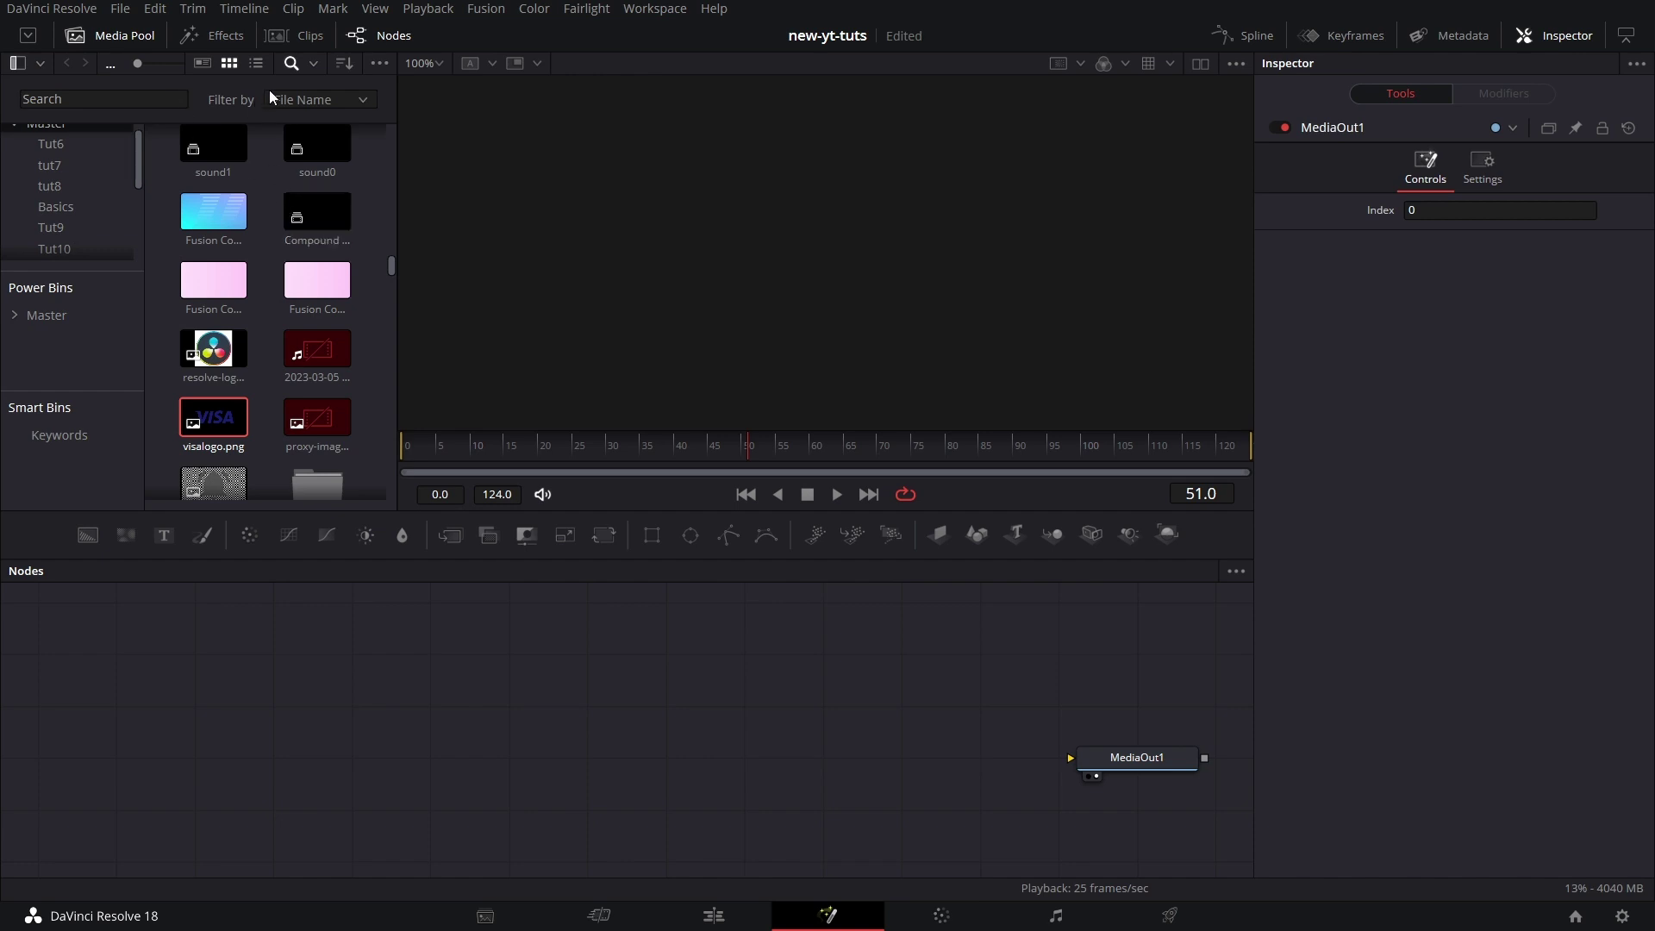
{"action": "left_click", "coordinate": [112, 99]}
{"action": "type", "text": "logo"}
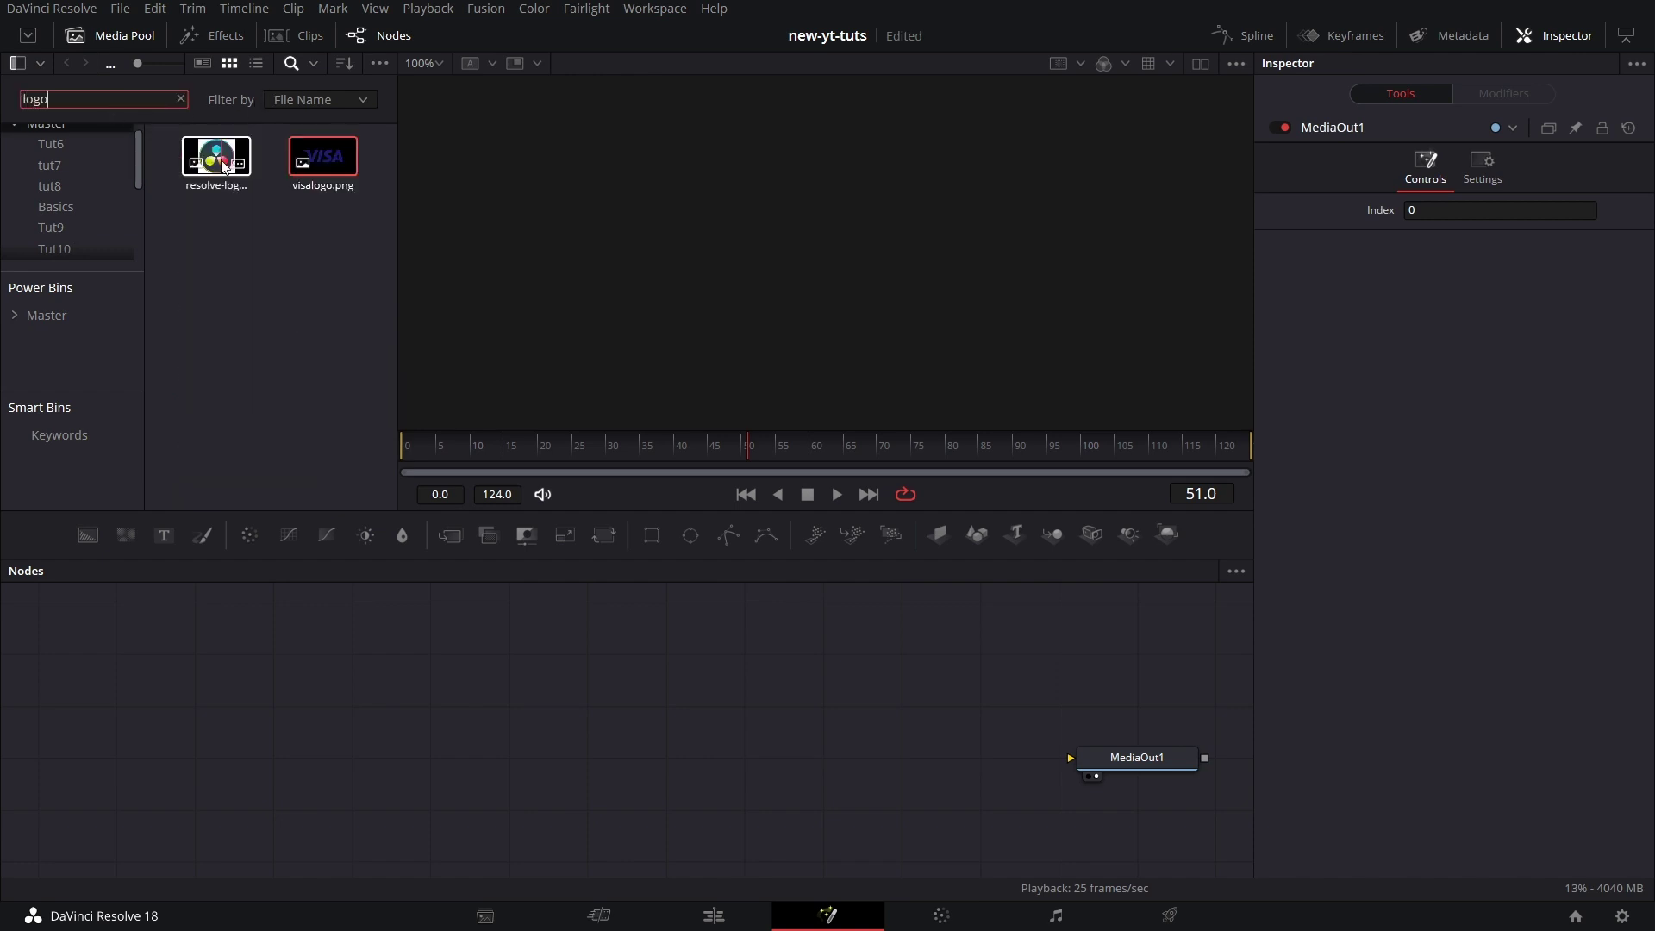
{"action": "left_click_drag", "start_coordinate": [222, 166], "coordinate": [198, 670]}
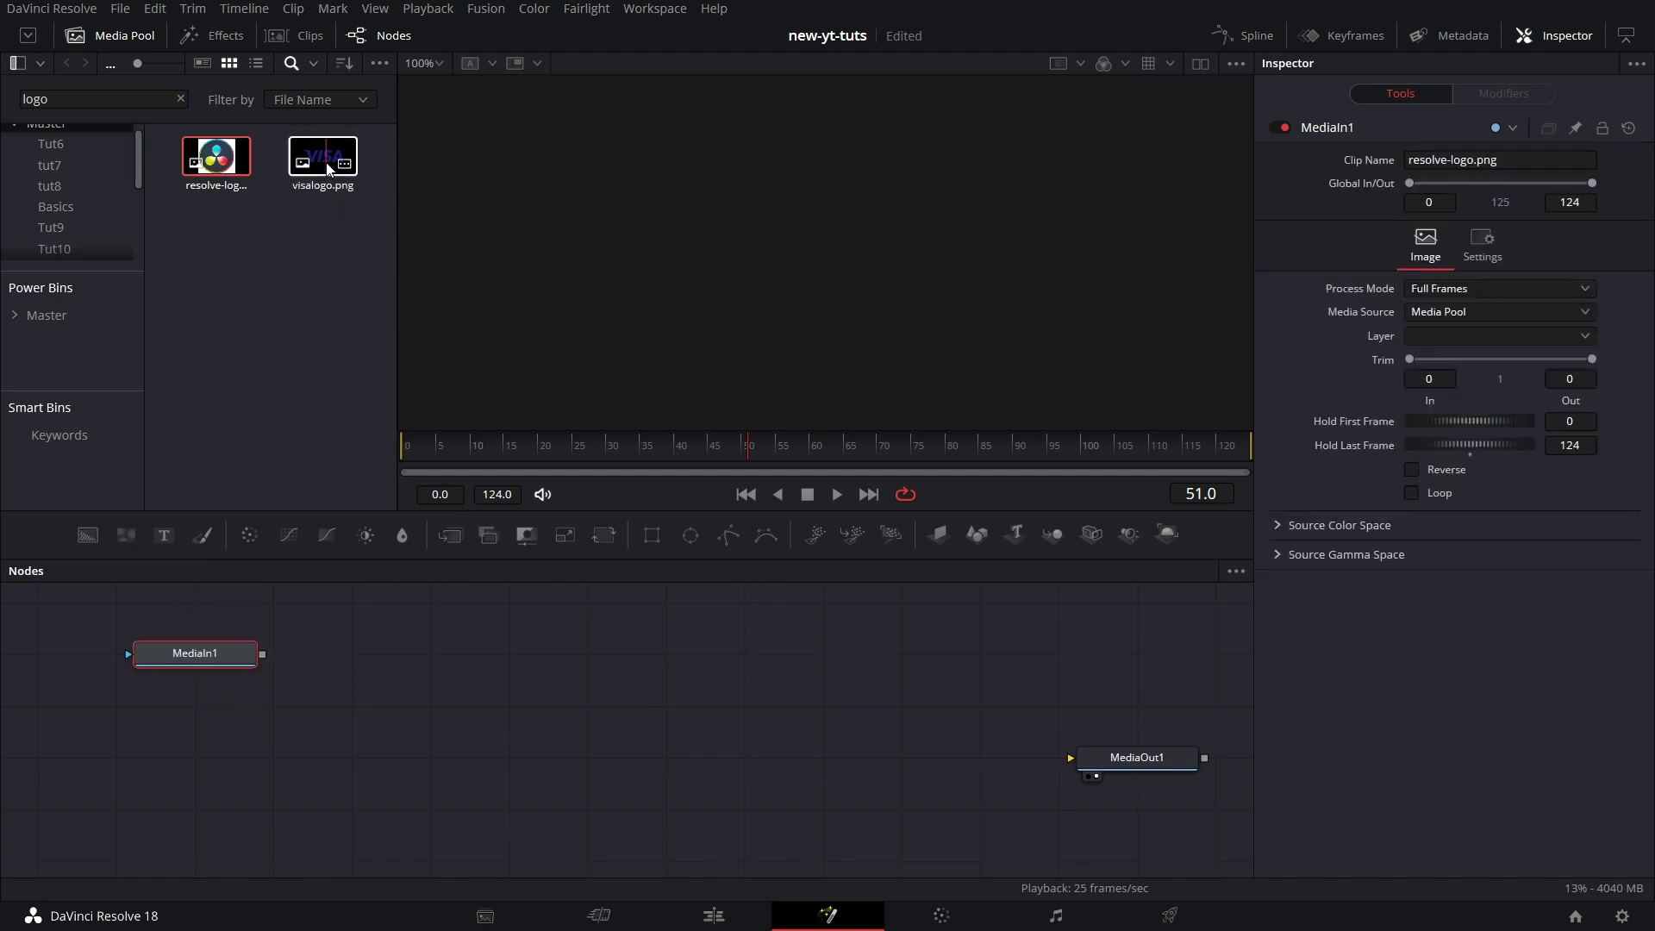
{"action": "left_click_drag", "start_coordinate": [323, 160], "coordinate": [355, 655]}
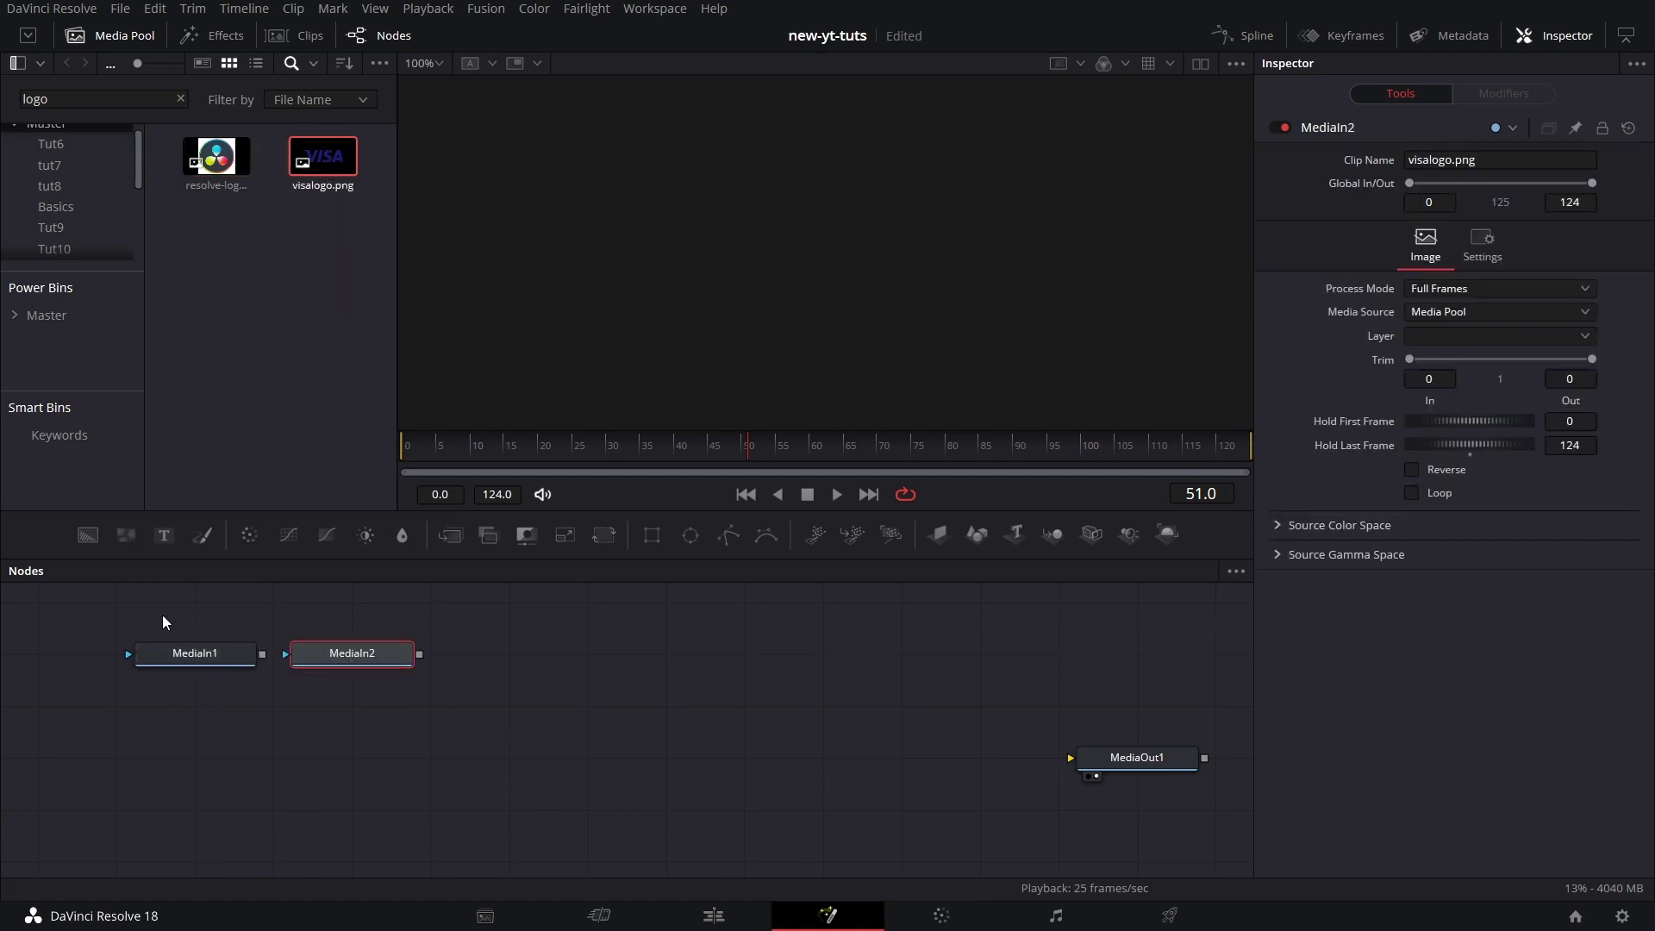
Mask MediaIn1 with an Ellipse enlarged to 0.93962 to fit the logo's ring.
{"action": "key", "text": "1"}
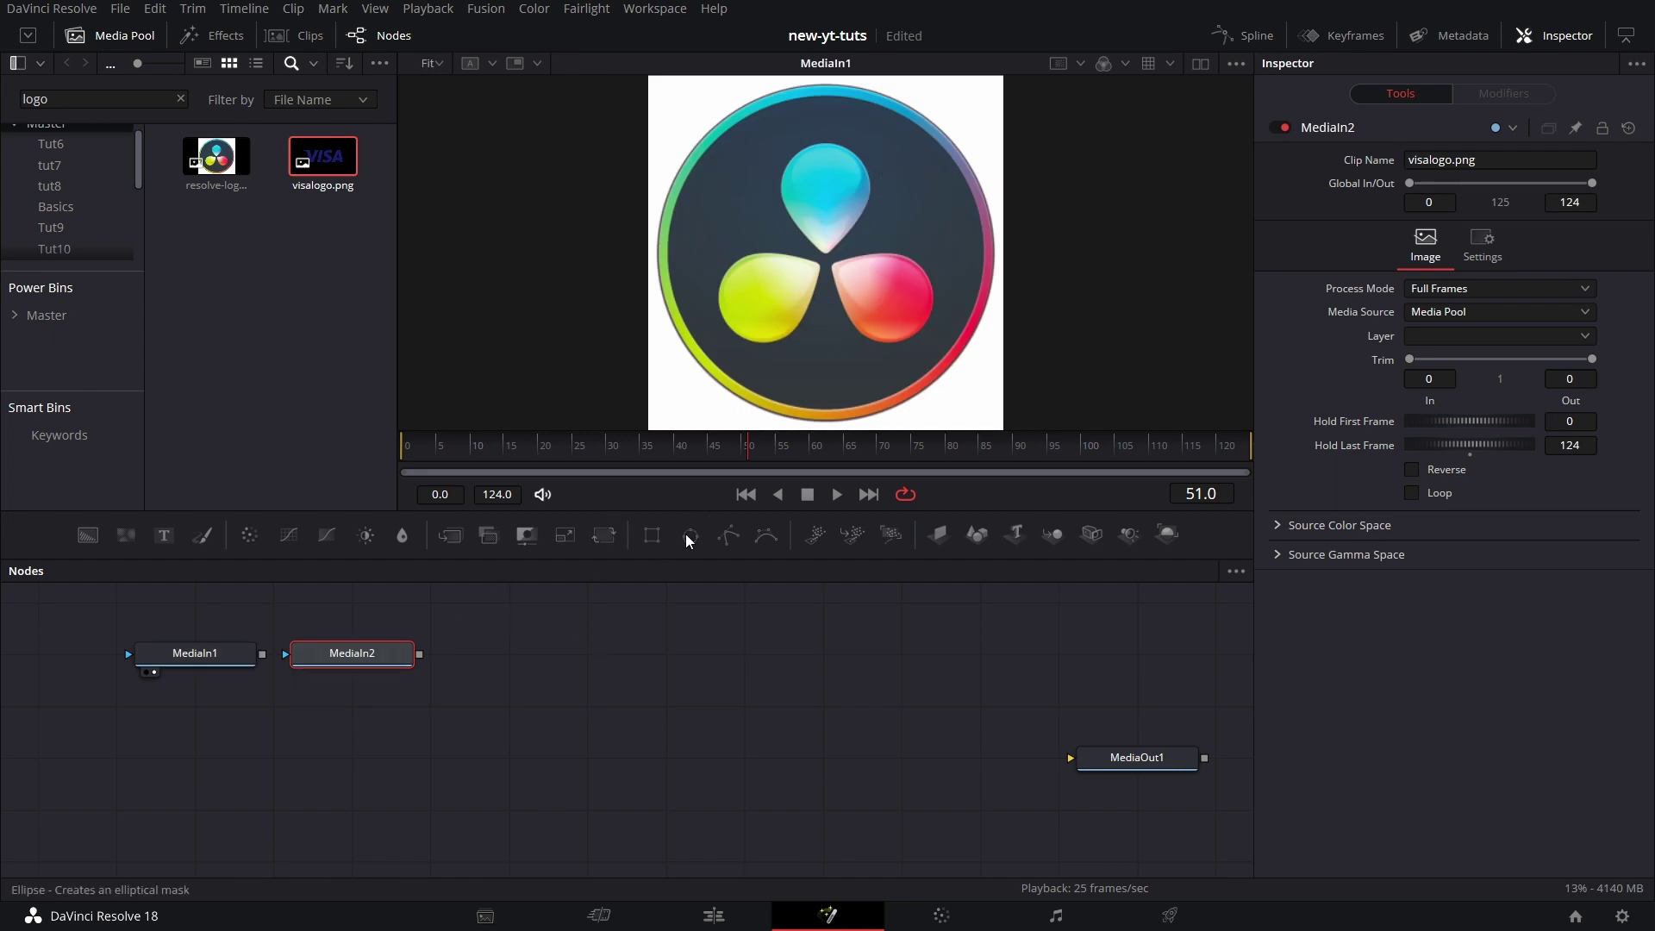
{"action": "left_click_drag", "start_coordinate": [690, 535], "coordinate": [194, 672]}
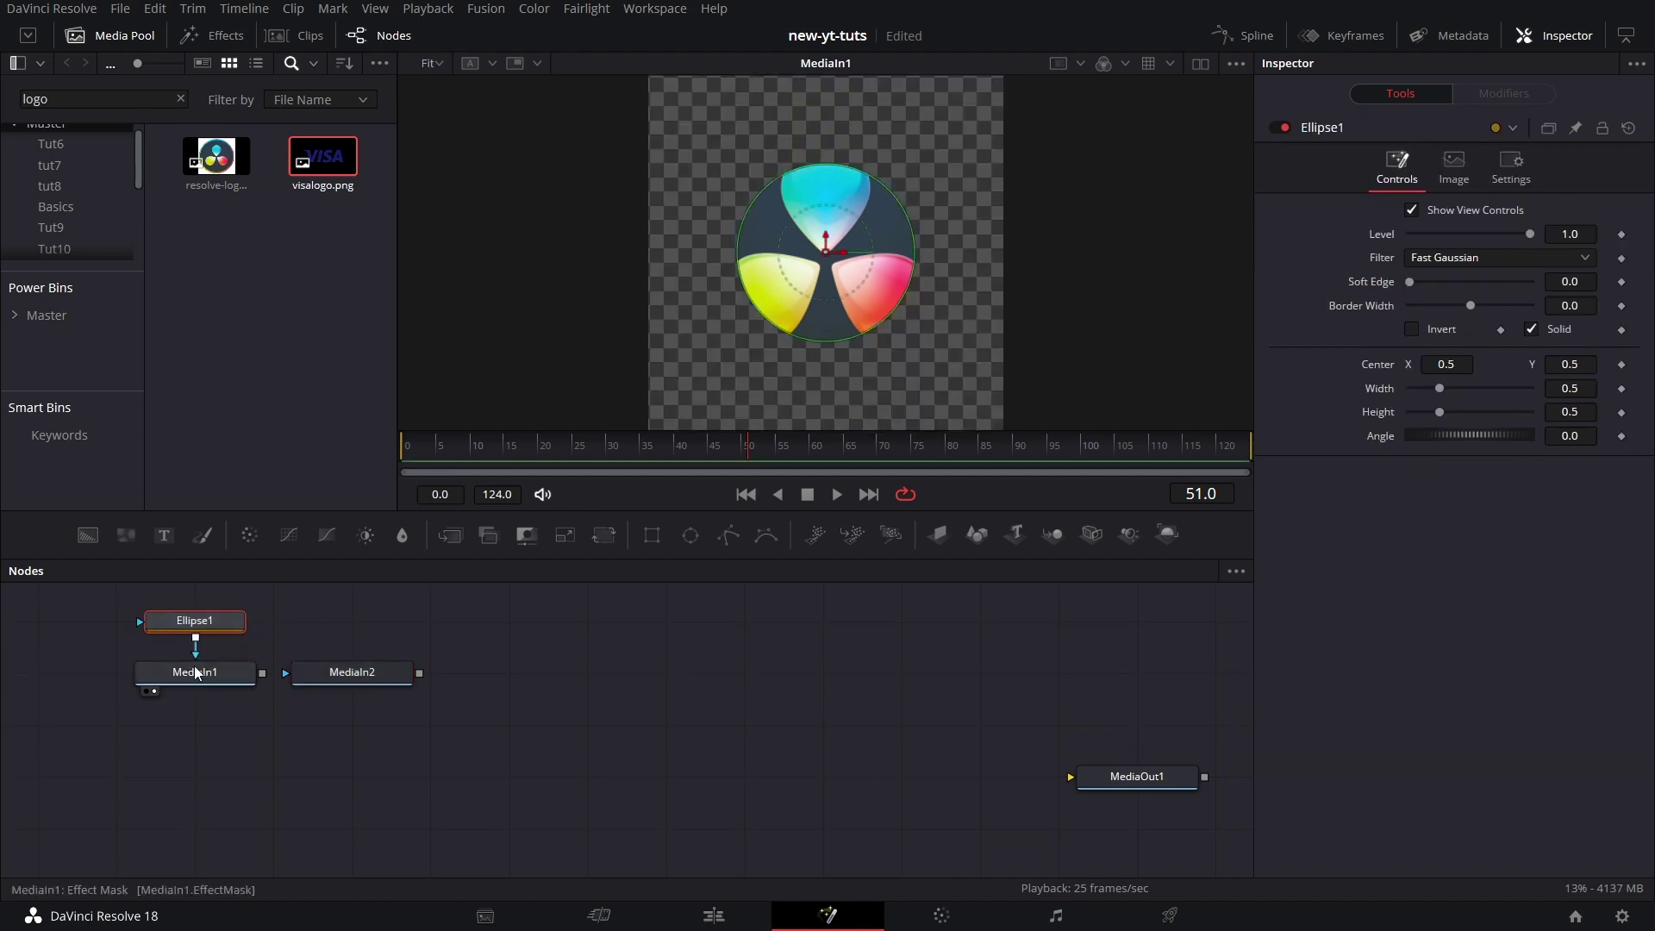
{"action": "left_click_drag", "start_coordinate": [886, 319], "coordinate": [922, 394]}
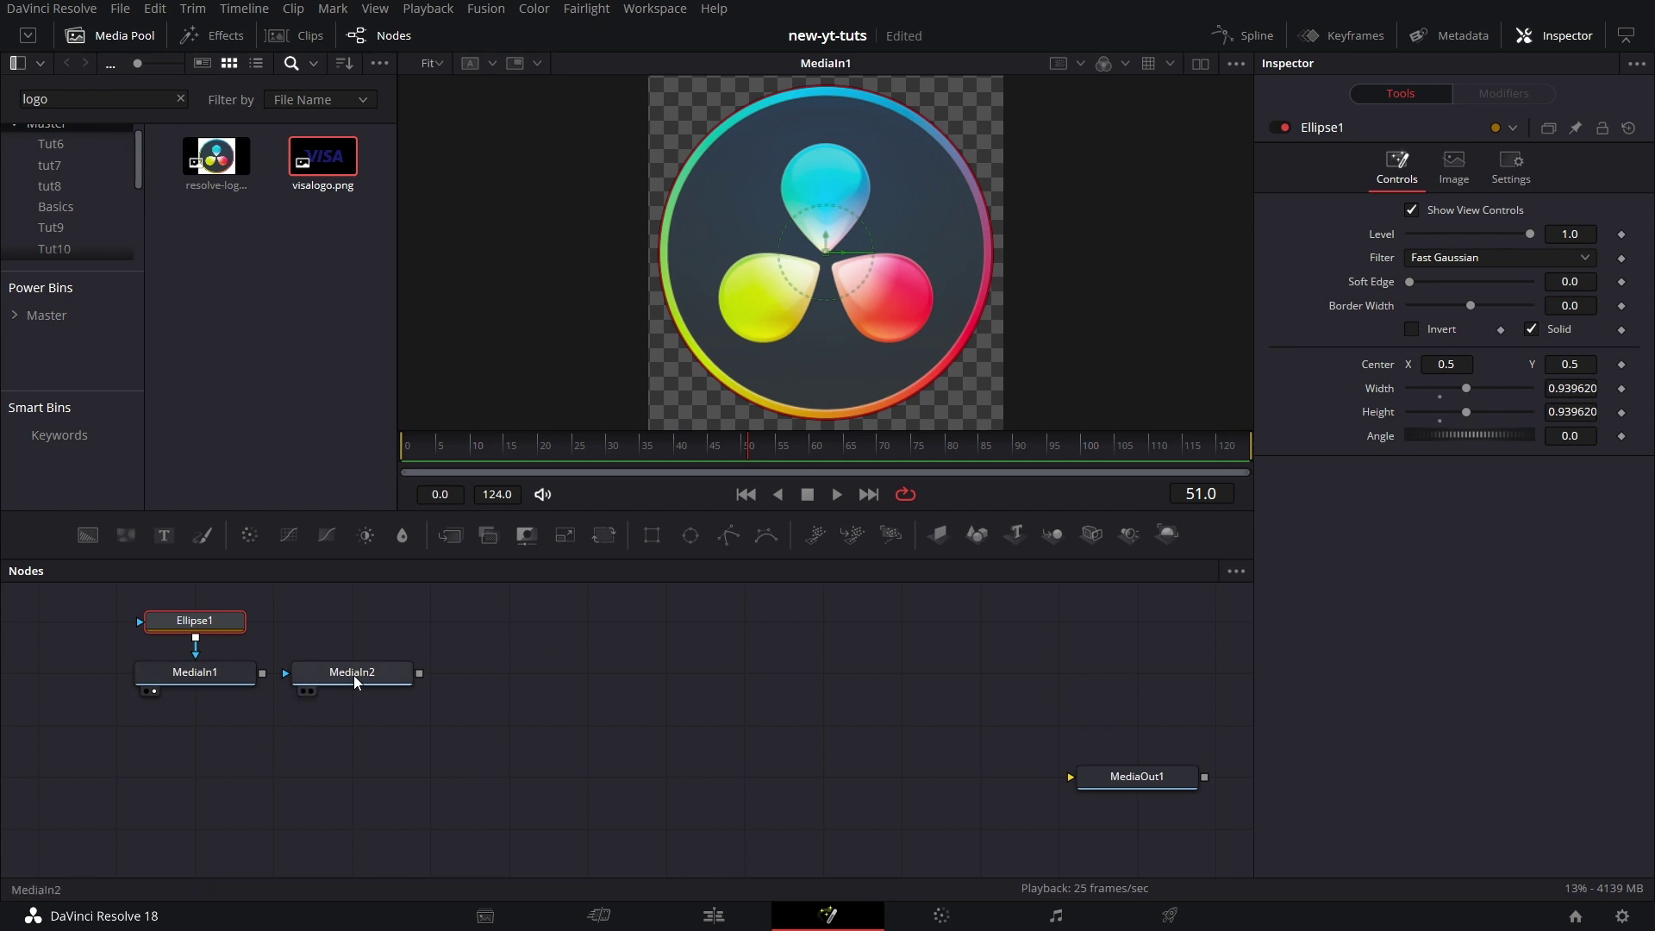
{"action": "left_click_drag", "start_coordinate": [355, 674], "coordinate": [447, 634]}
Add an sTraceCreate1 node and a ShapeCreate3D1 node that it feeds.
{"action": "left_click", "coordinate": [655, 727]}
{"action": "key", "text": "shift+space"}
{"action": "type", "text": "trans"}
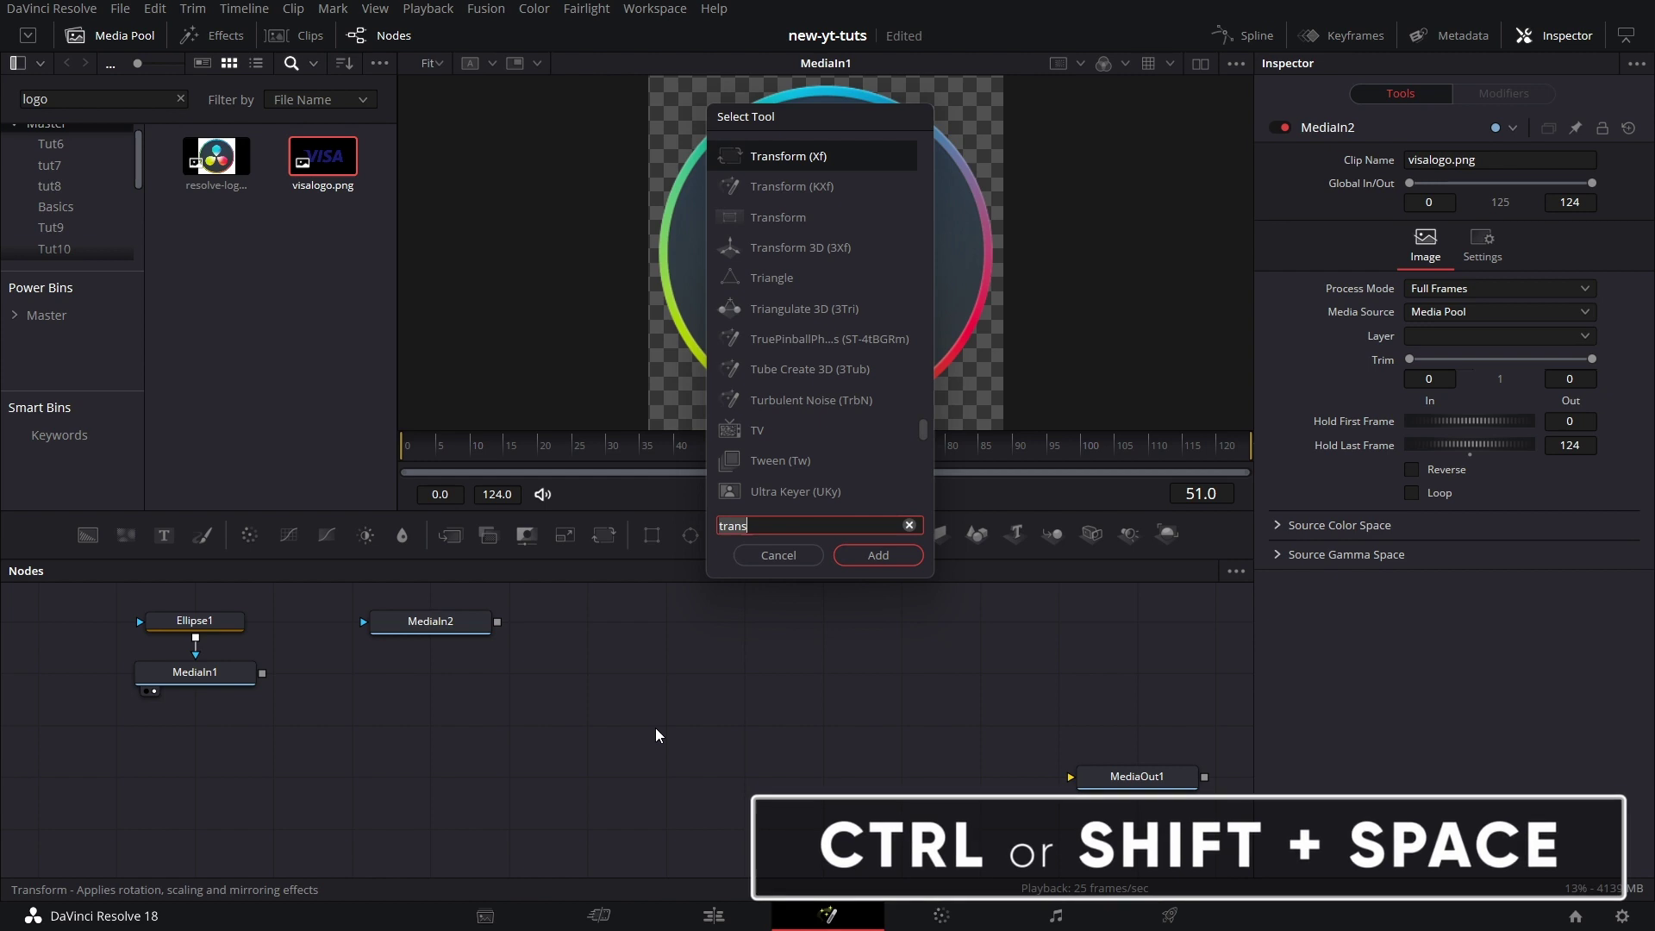
{"action": "type", "text": "str"}
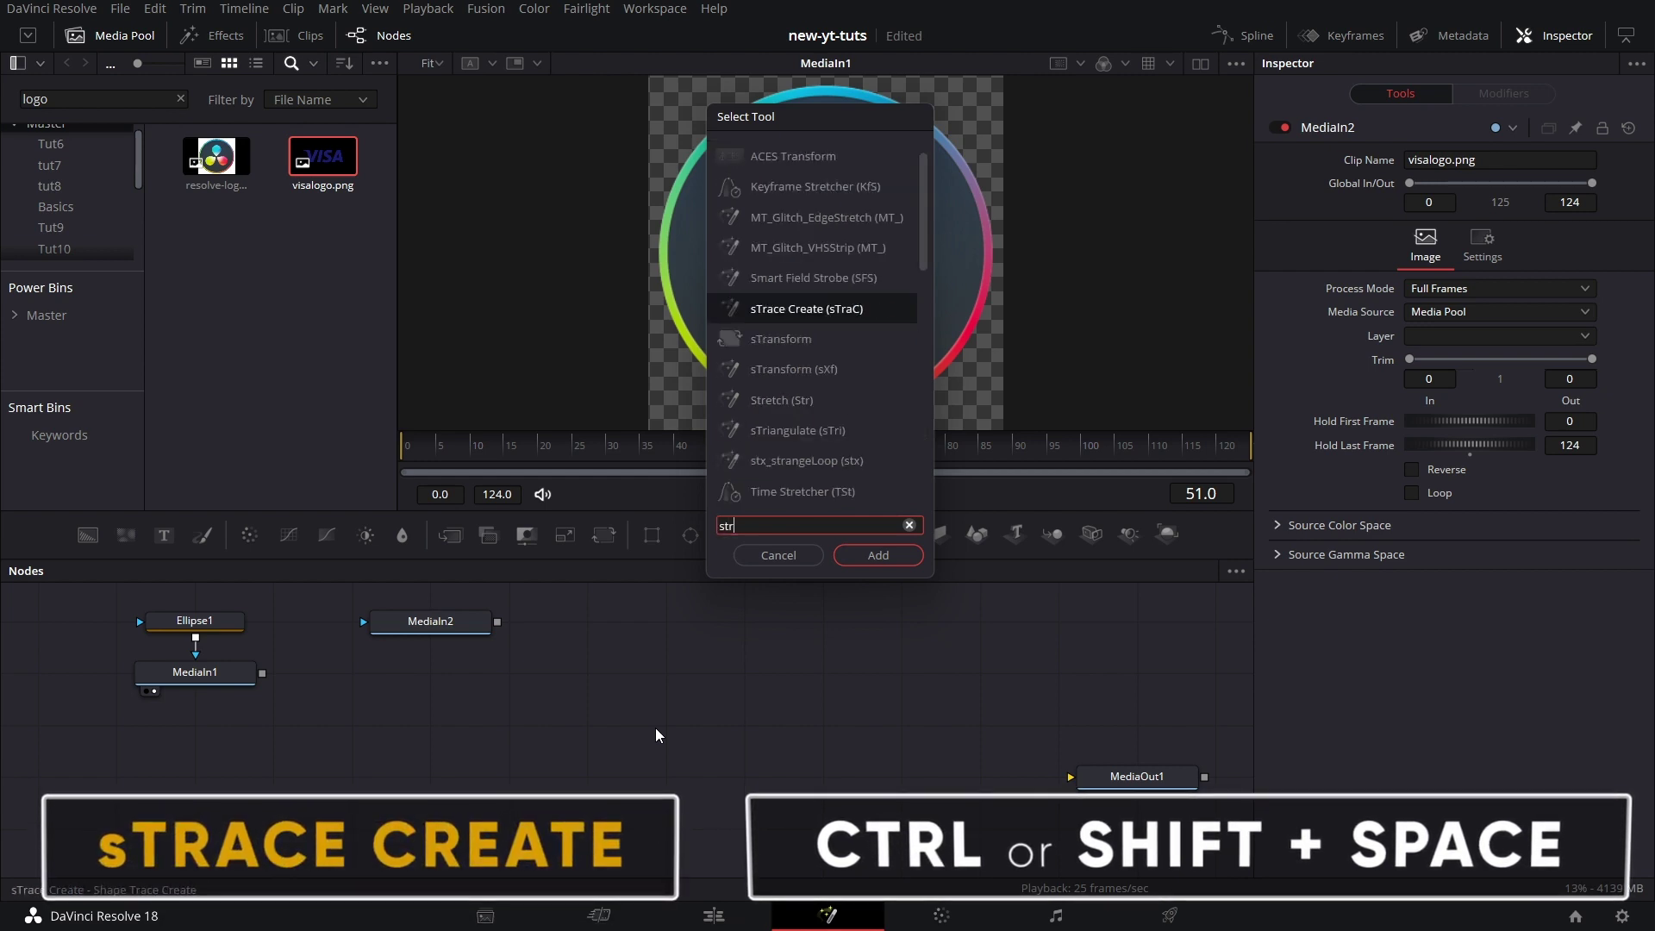
{"action": "key", "text": "Return"}
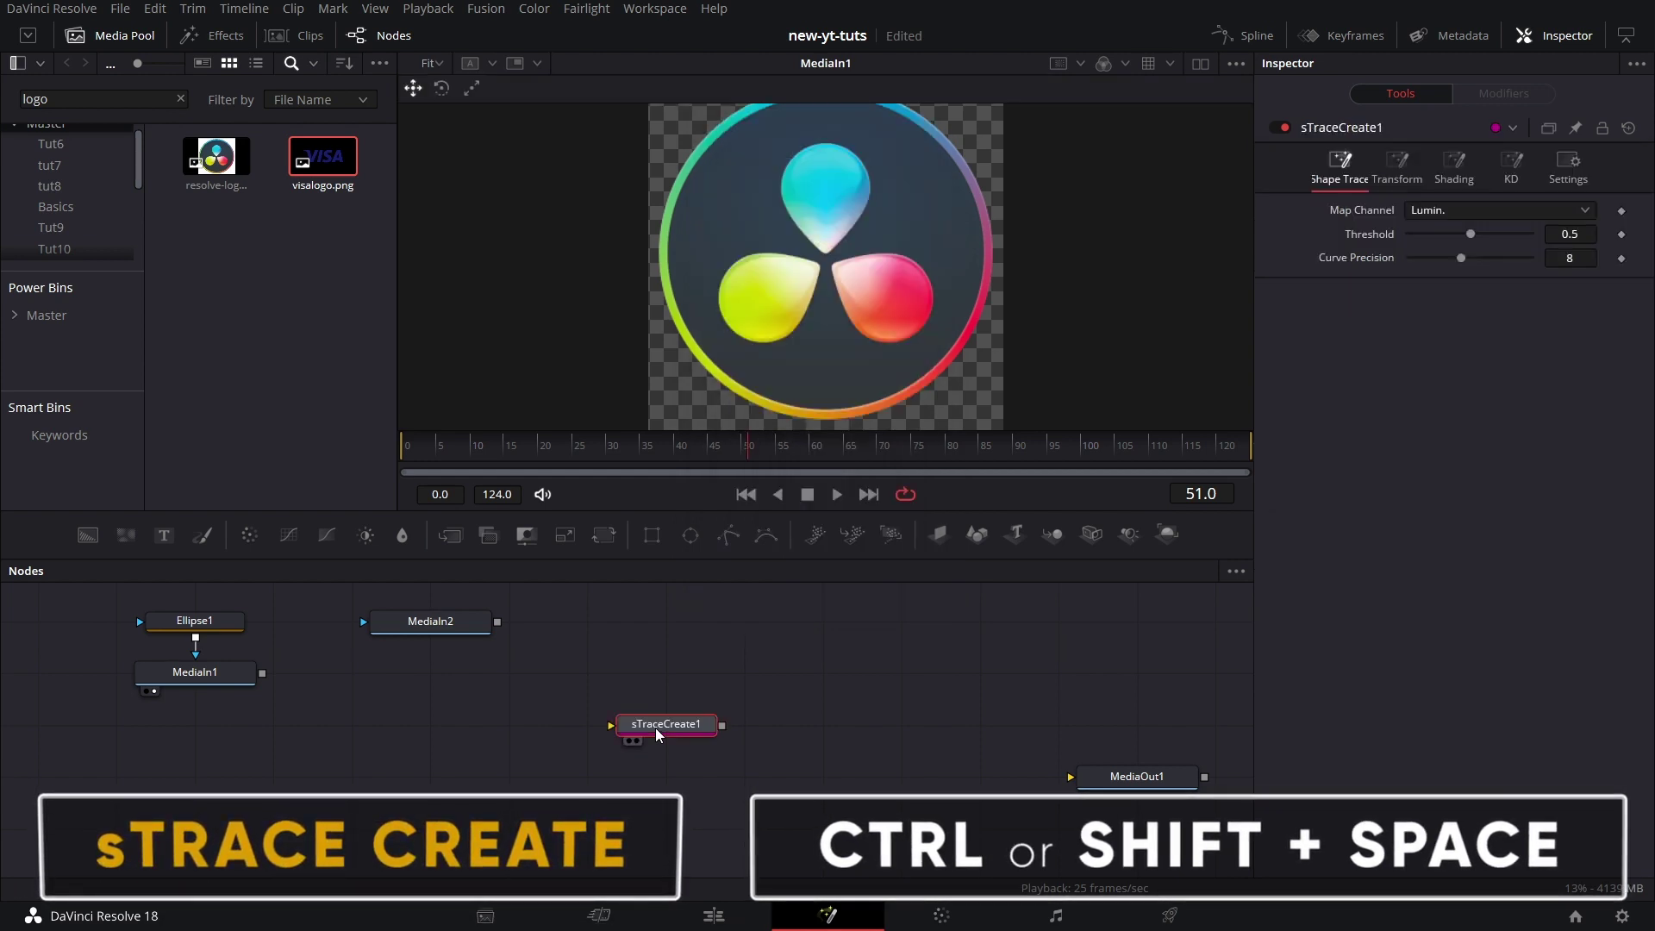
{"action": "left_click_drag", "start_coordinate": [655, 727], "coordinate": [401, 737]}
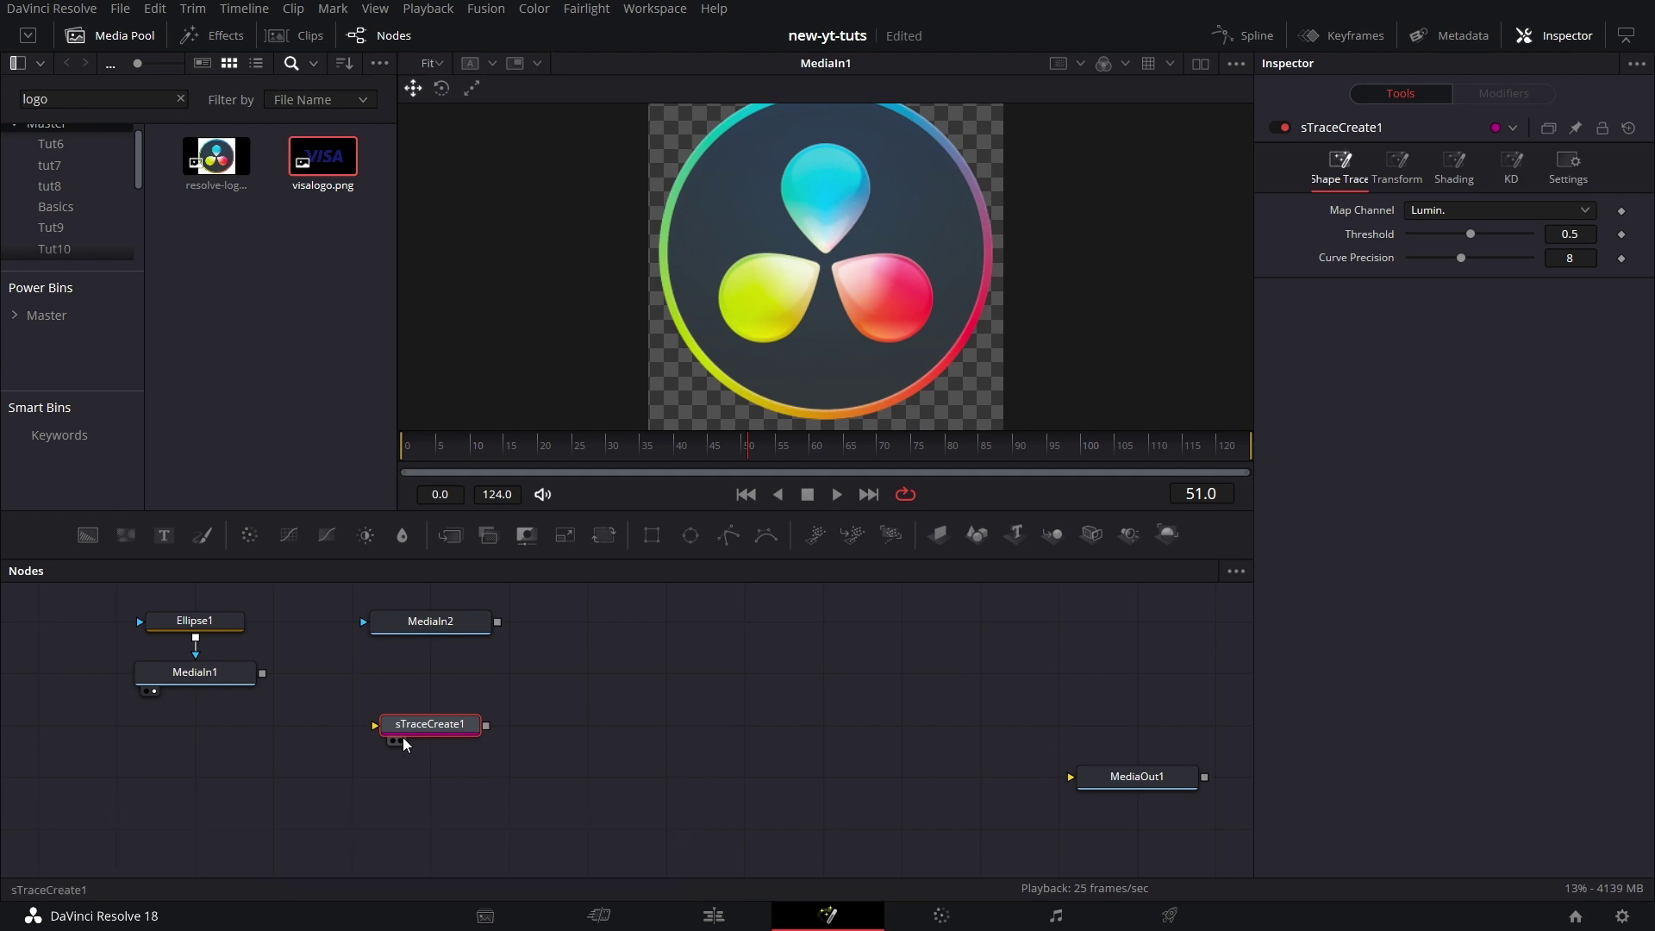
{"action": "key", "text": "shift+space"}
{"action": "type", "text": "sh"}
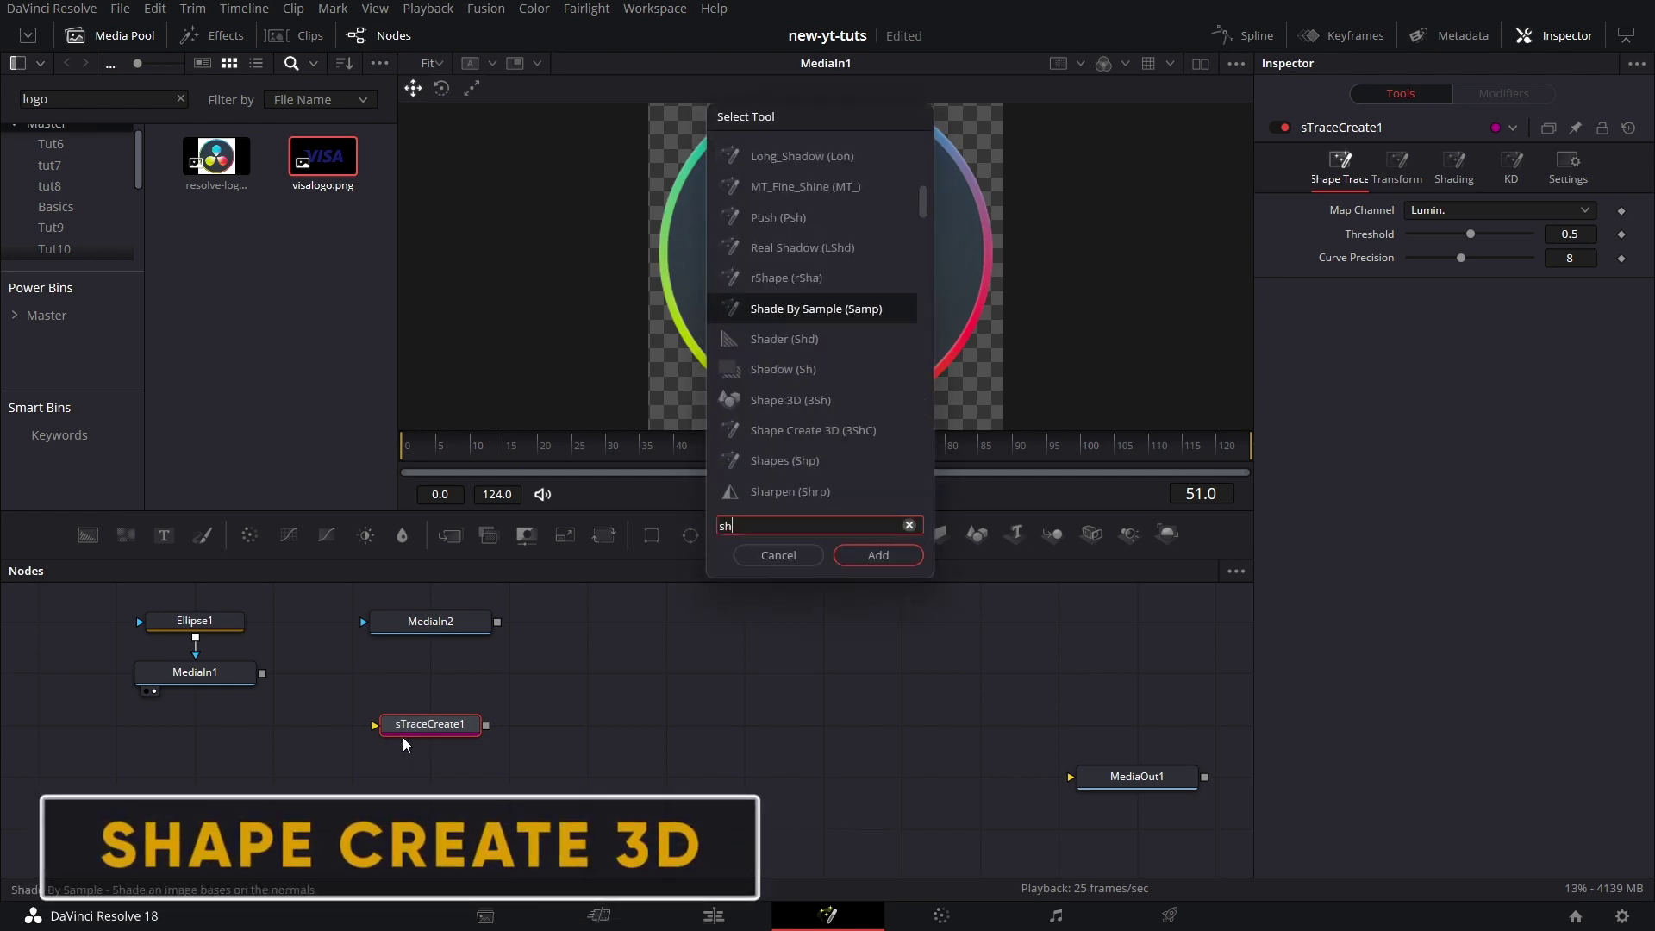
{"action": "type", "text": "ape"}
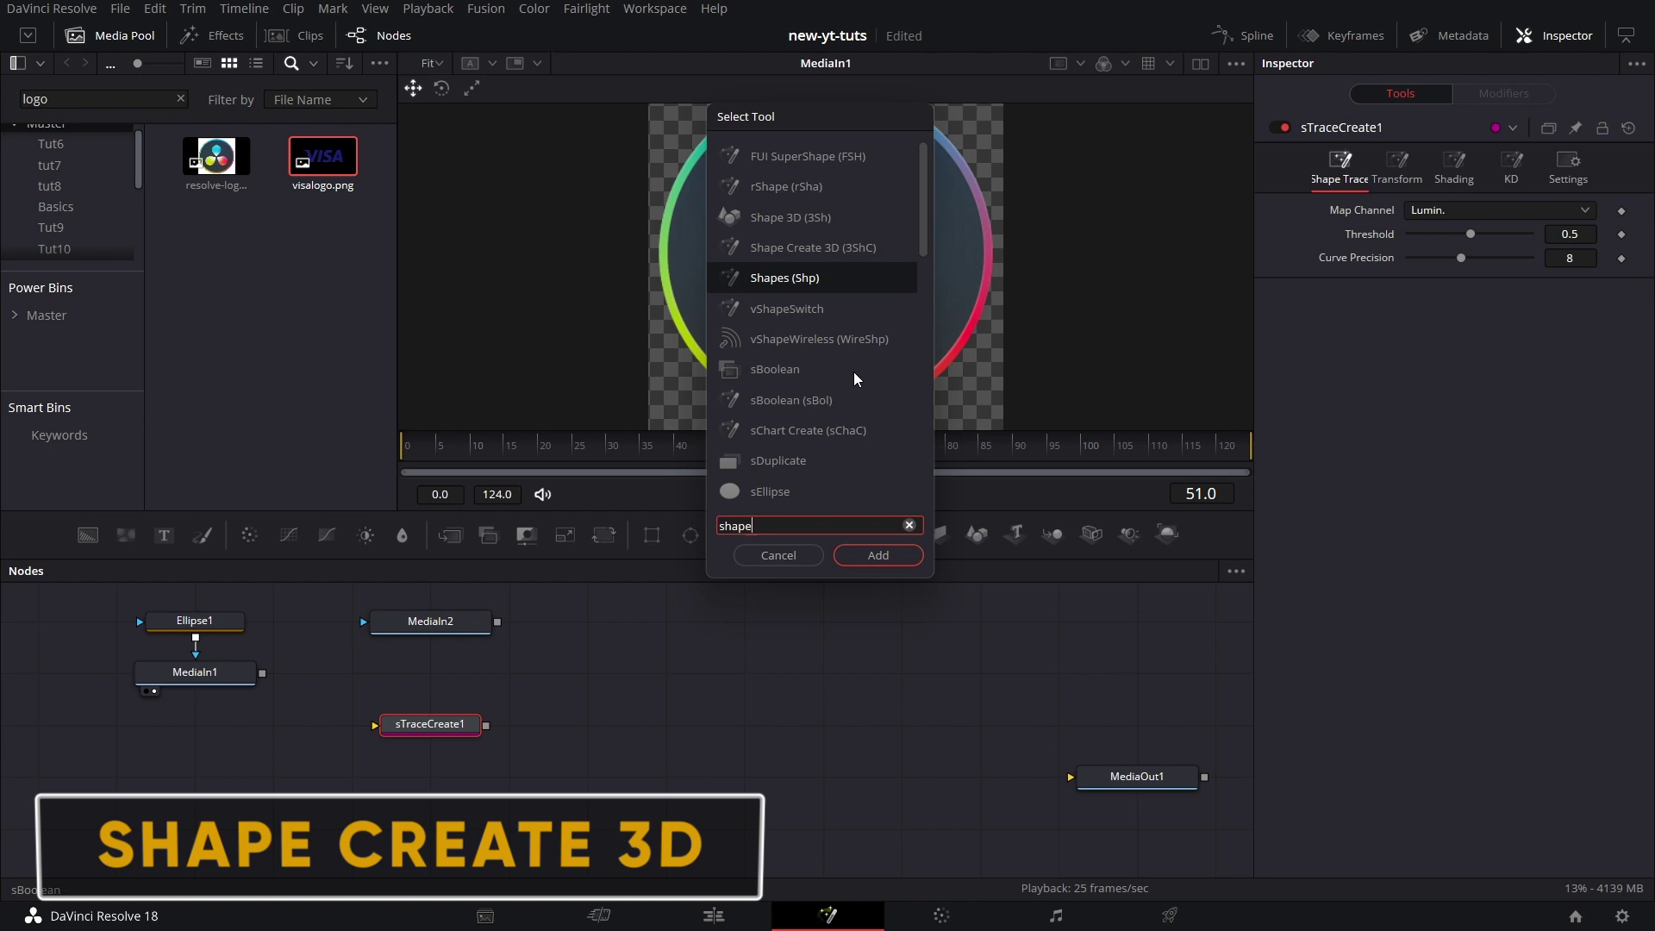
{"action": "left_click", "coordinate": [860, 251]}
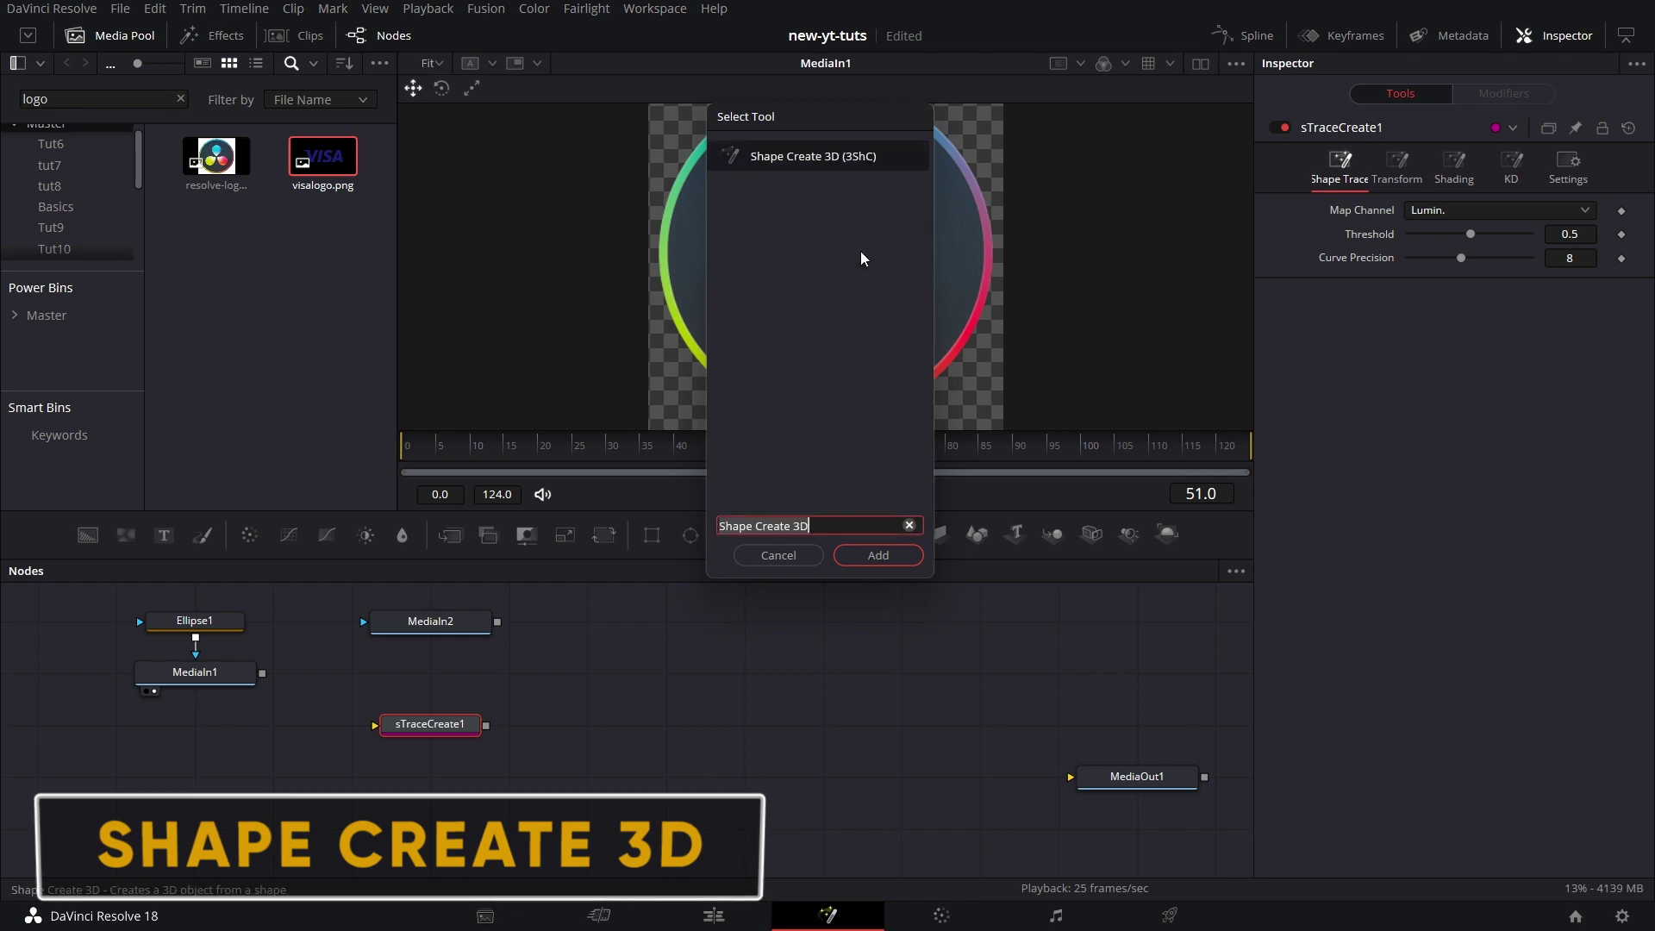
{"action": "left_click", "coordinate": [879, 551]}
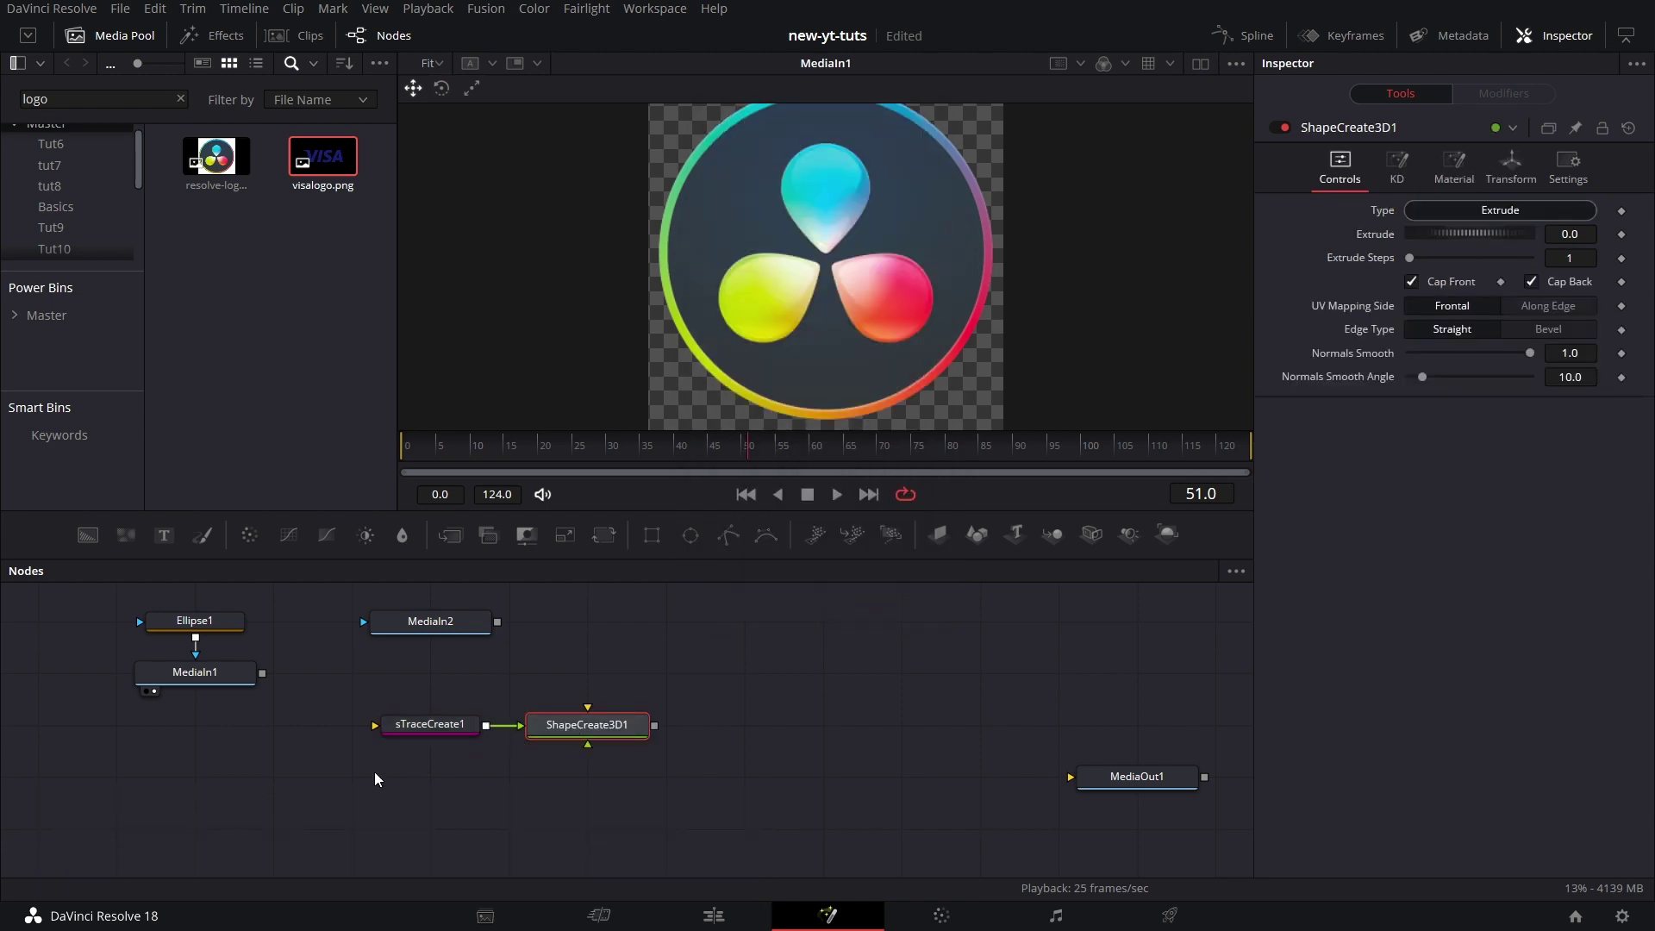
Add a Bitmap1 mask node and place it beside MediaIn1.
{"action": "left_click_drag", "start_coordinate": [90, 617], "coordinate": [213, 727]}
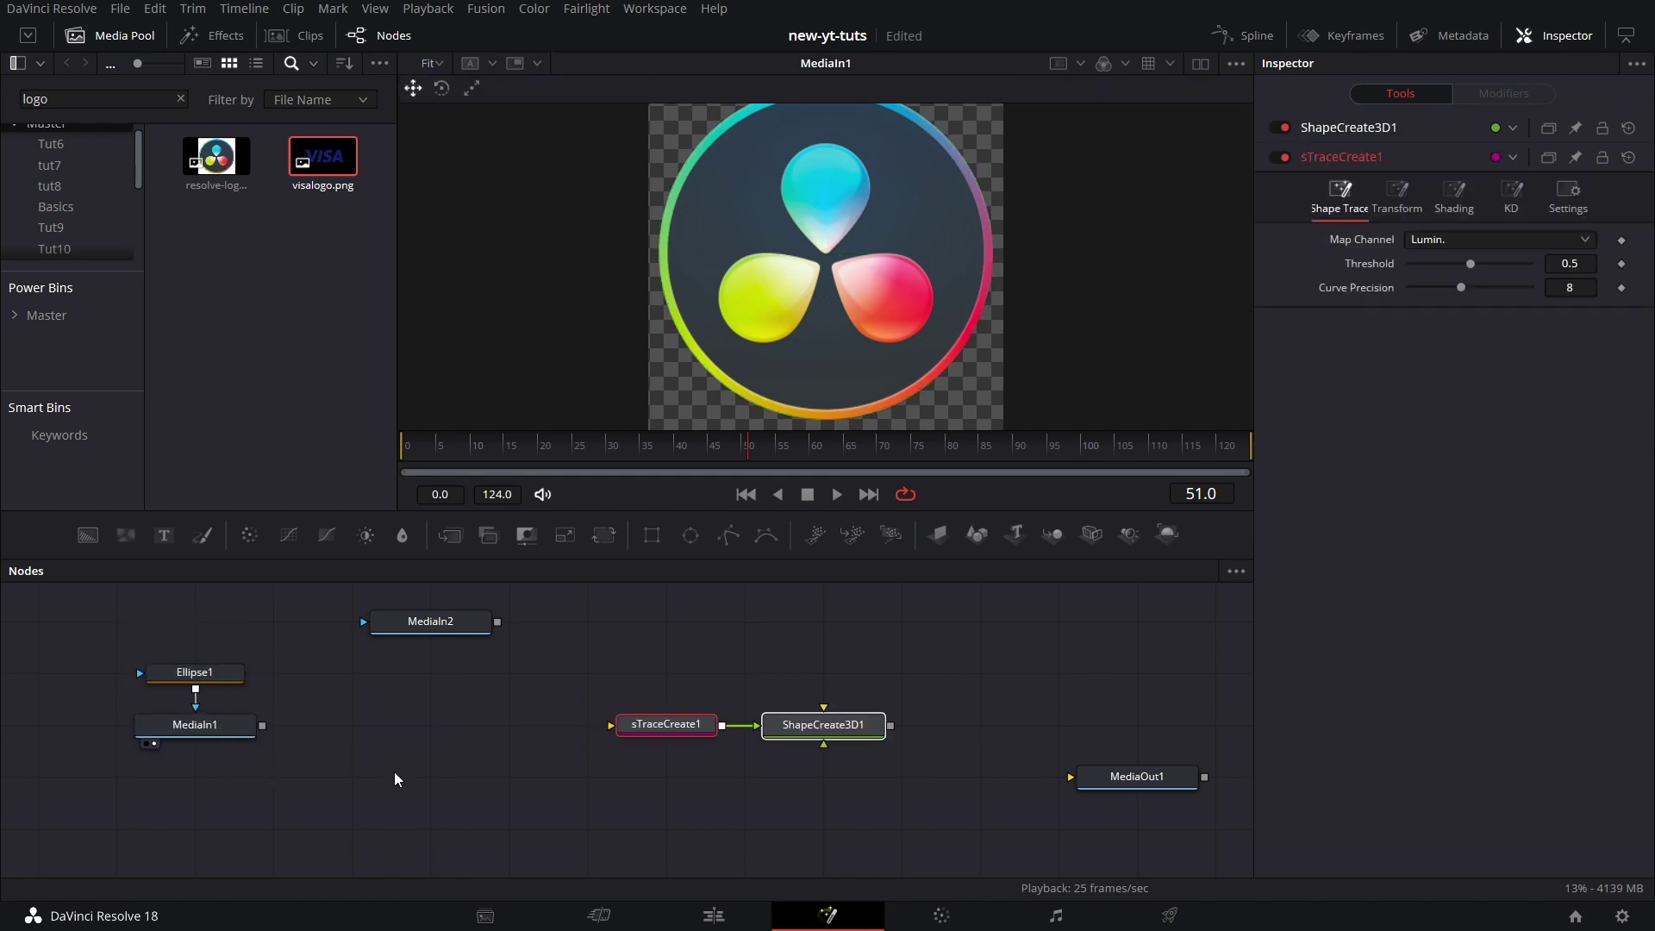
{"action": "key", "text": "ctrl+space"}
{"action": "type", "text": "bitm"}
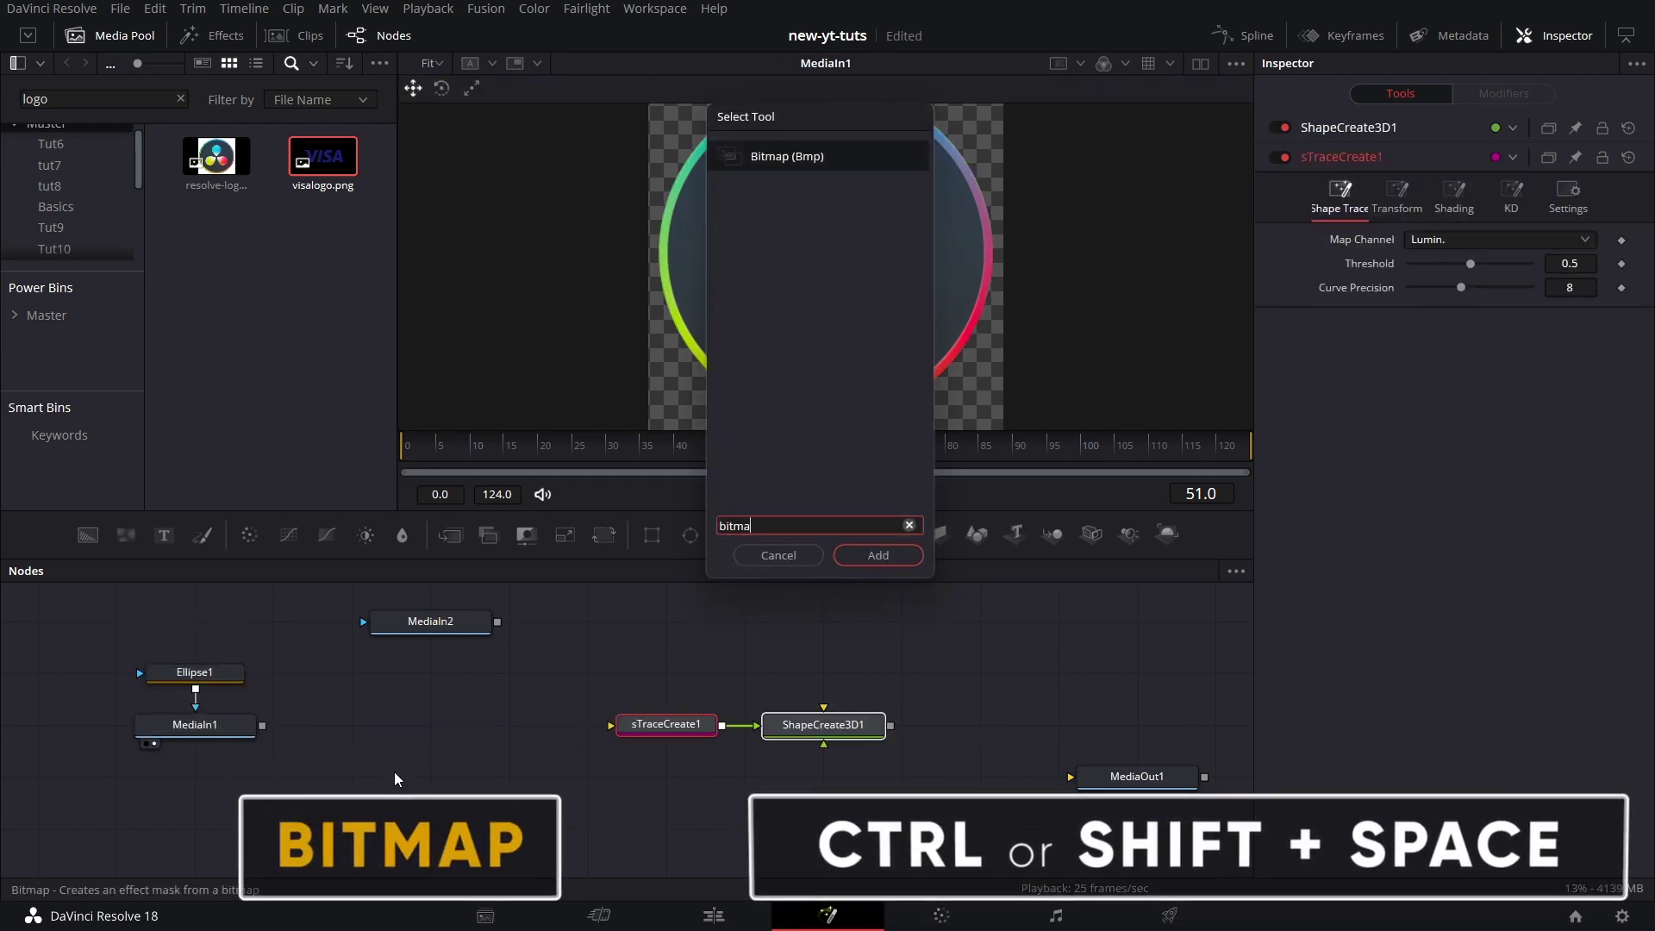
{"action": "key", "text": "Return"}
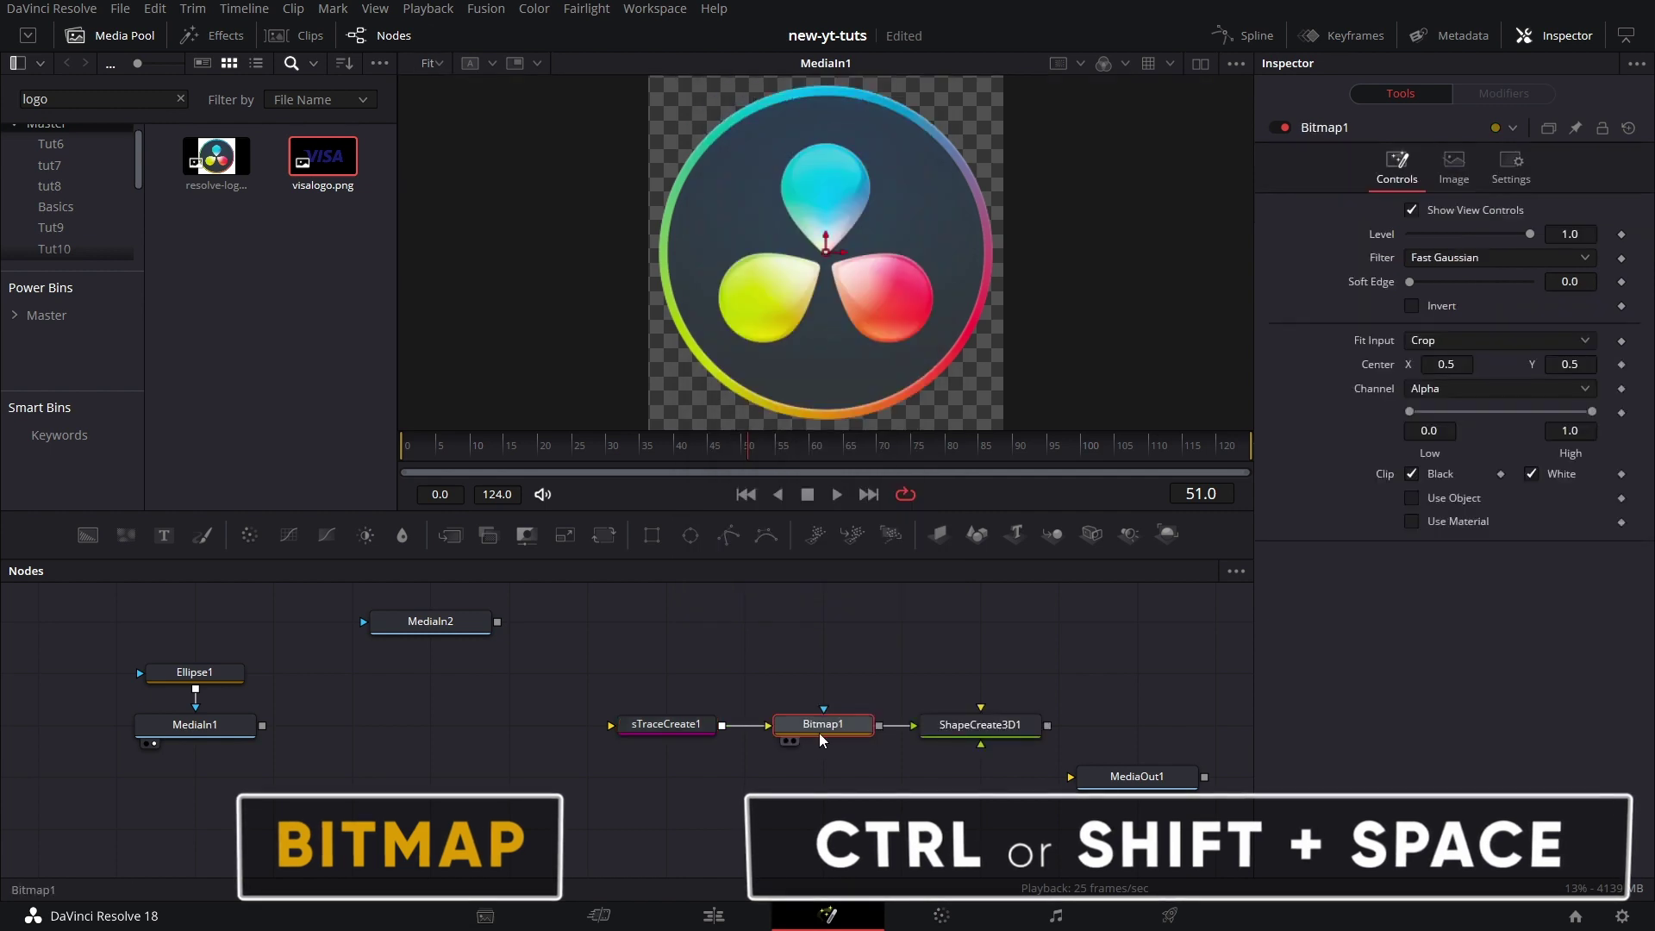
{"action": "left_click_drag", "start_coordinate": [817, 679], "coordinate": [390, 827]}
Merge MediaIn1 over a new fully transparent Background1 through Merge1.
{"action": "left_click", "coordinate": [441, 778]}
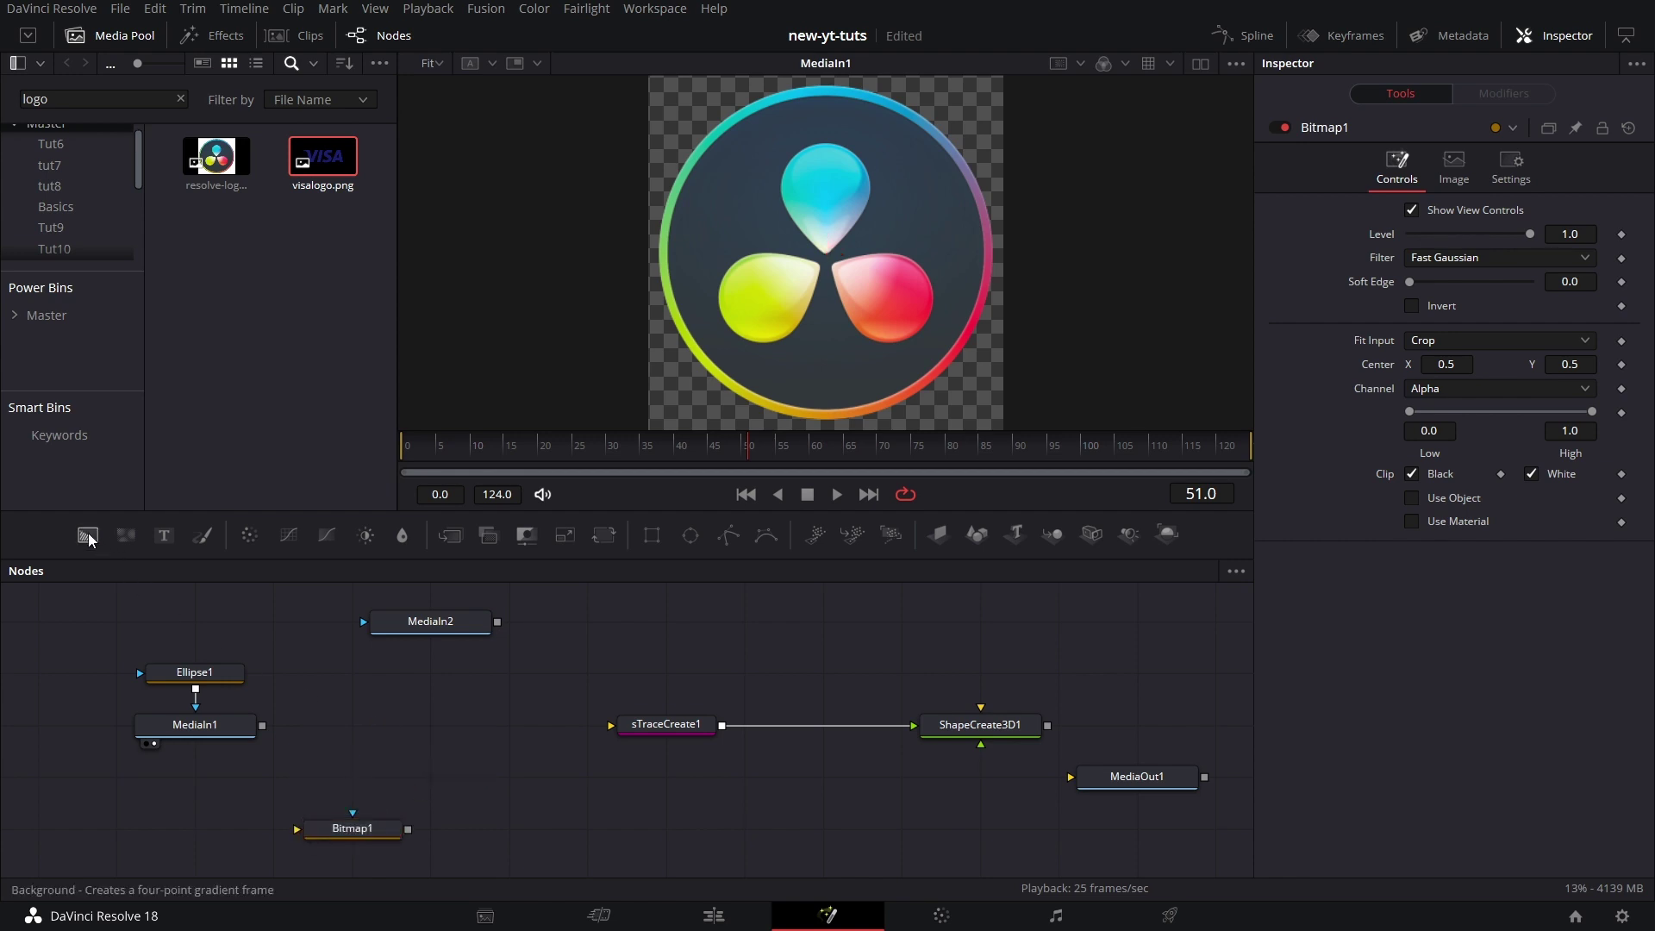
{"action": "left_click_drag", "start_coordinate": [88, 534], "coordinate": [204, 779]}
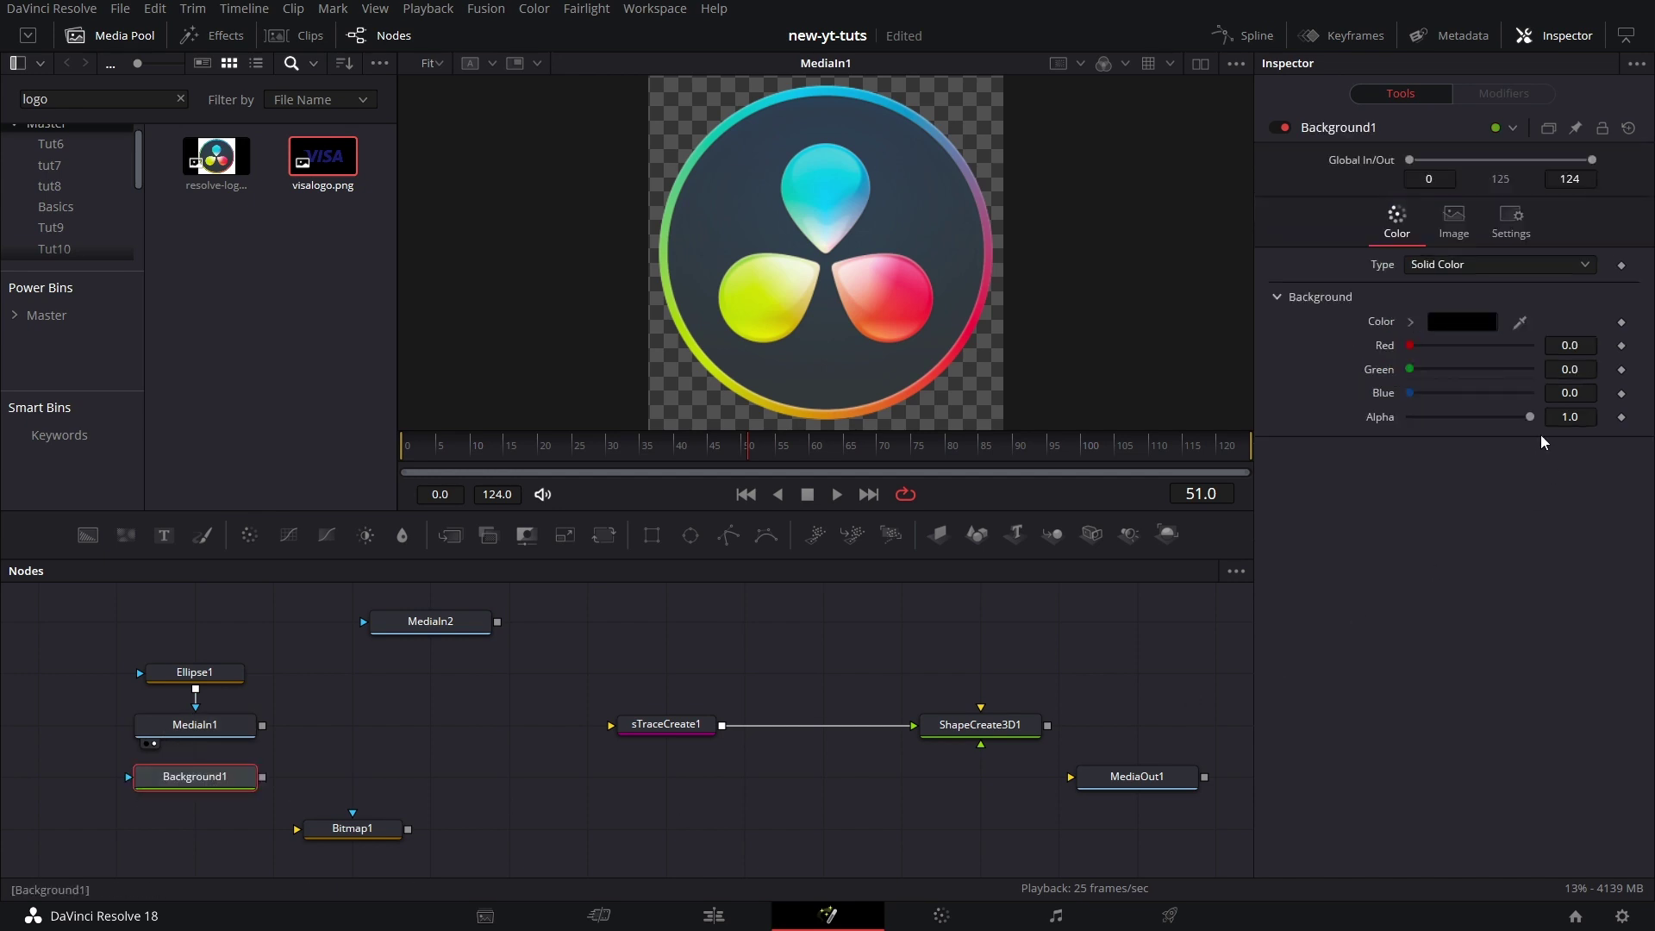
{"action": "left_click_drag", "start_coordinate": [1529, 417], "coordinate": [1406, 419]}
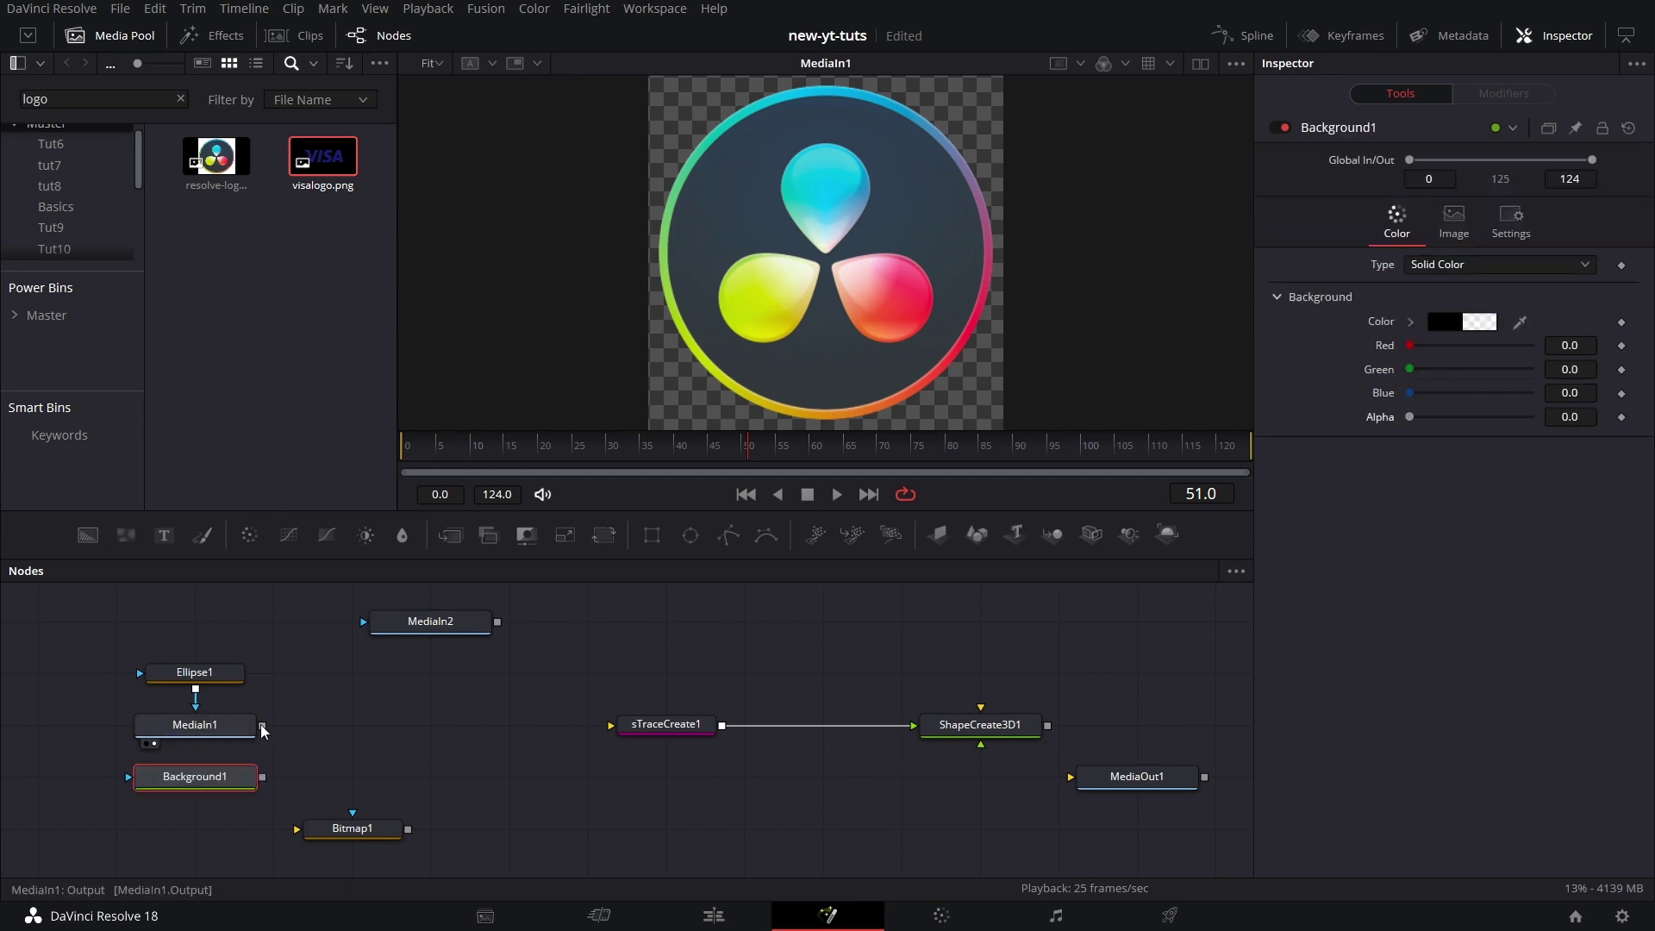
{"action": "left_click_drag", "start_coordinate": [262, 728], "coordinate": [263, 778]}
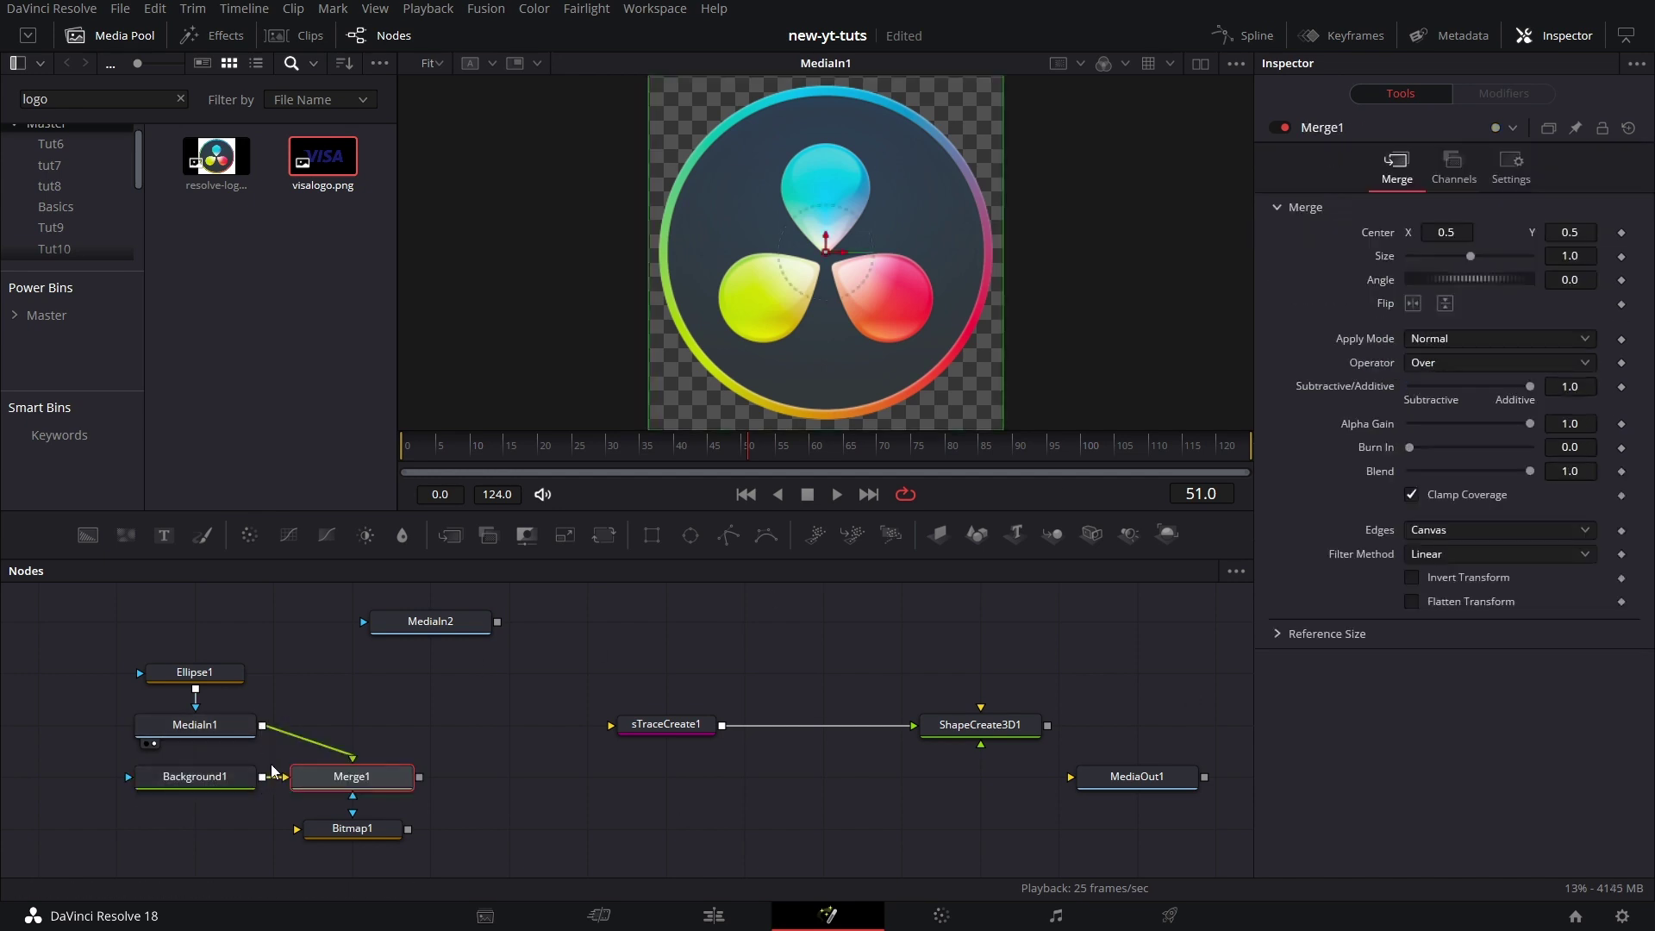
{"action": "left_click", "coordinate": [184, 675]}
{"action": "left_click", "coordinate": [194, 727], "text": "ctrl"}
{"action": "left_click_drag", "start_coordinate": [195, 727], "coordinate": [351, 726]}
Set Merge1's size to 2.33 and feed Merge1's output into Bitmap1.
{"action": "key", "text": "1"}
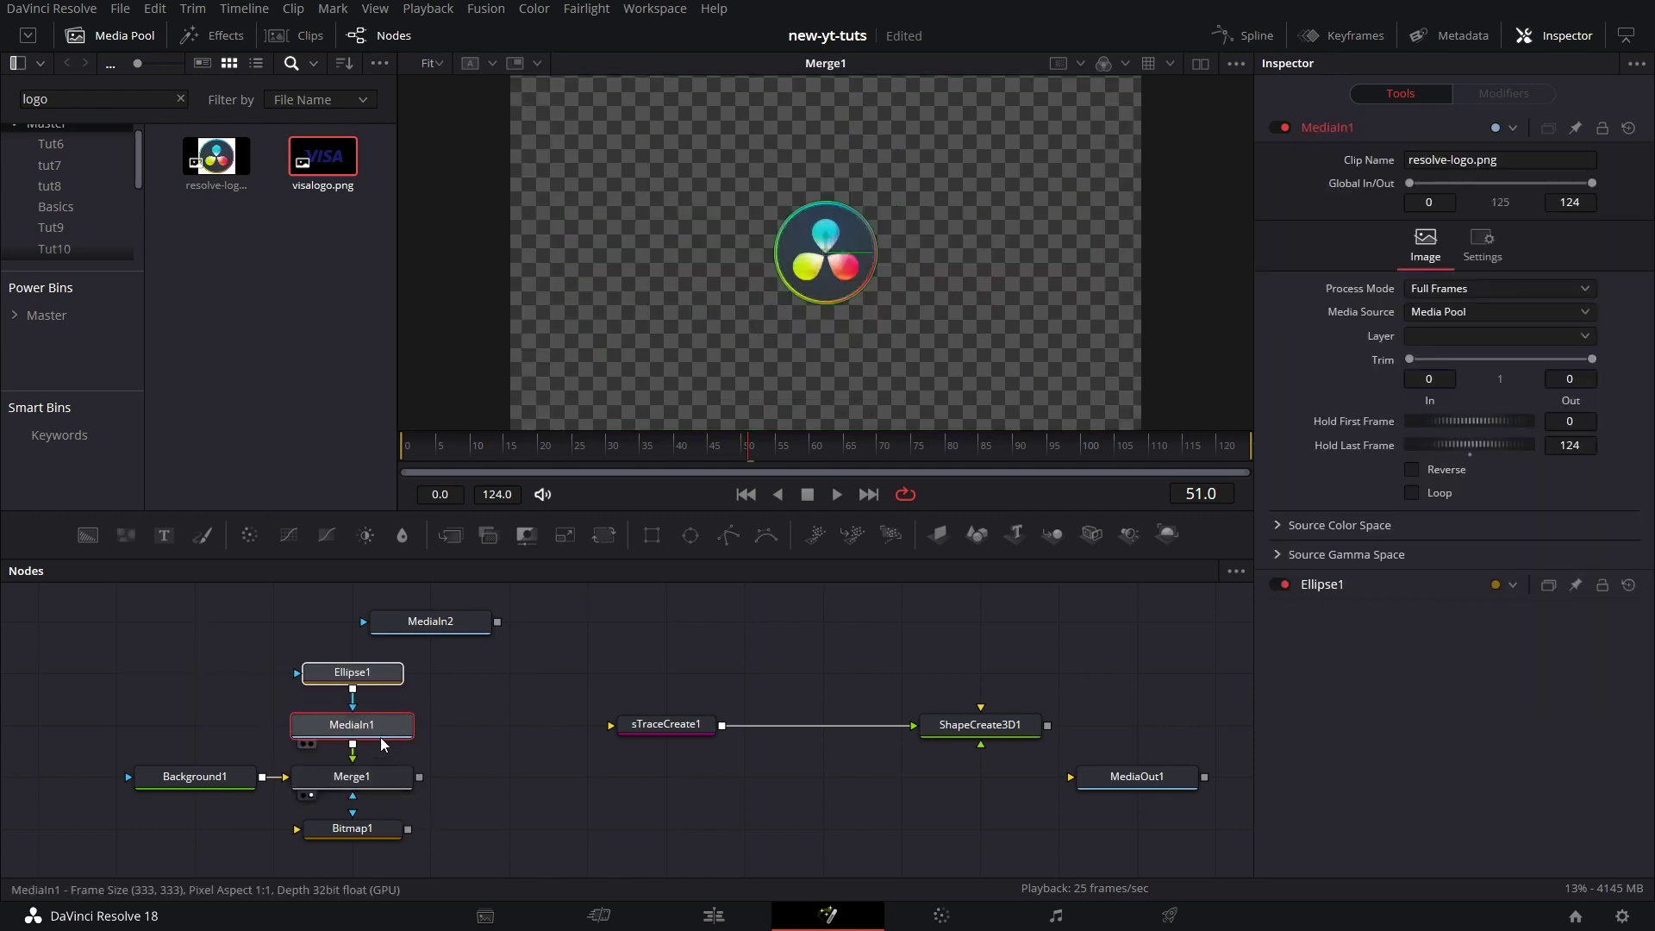
{"action": "left_click", "coordinate": [377, 778]}
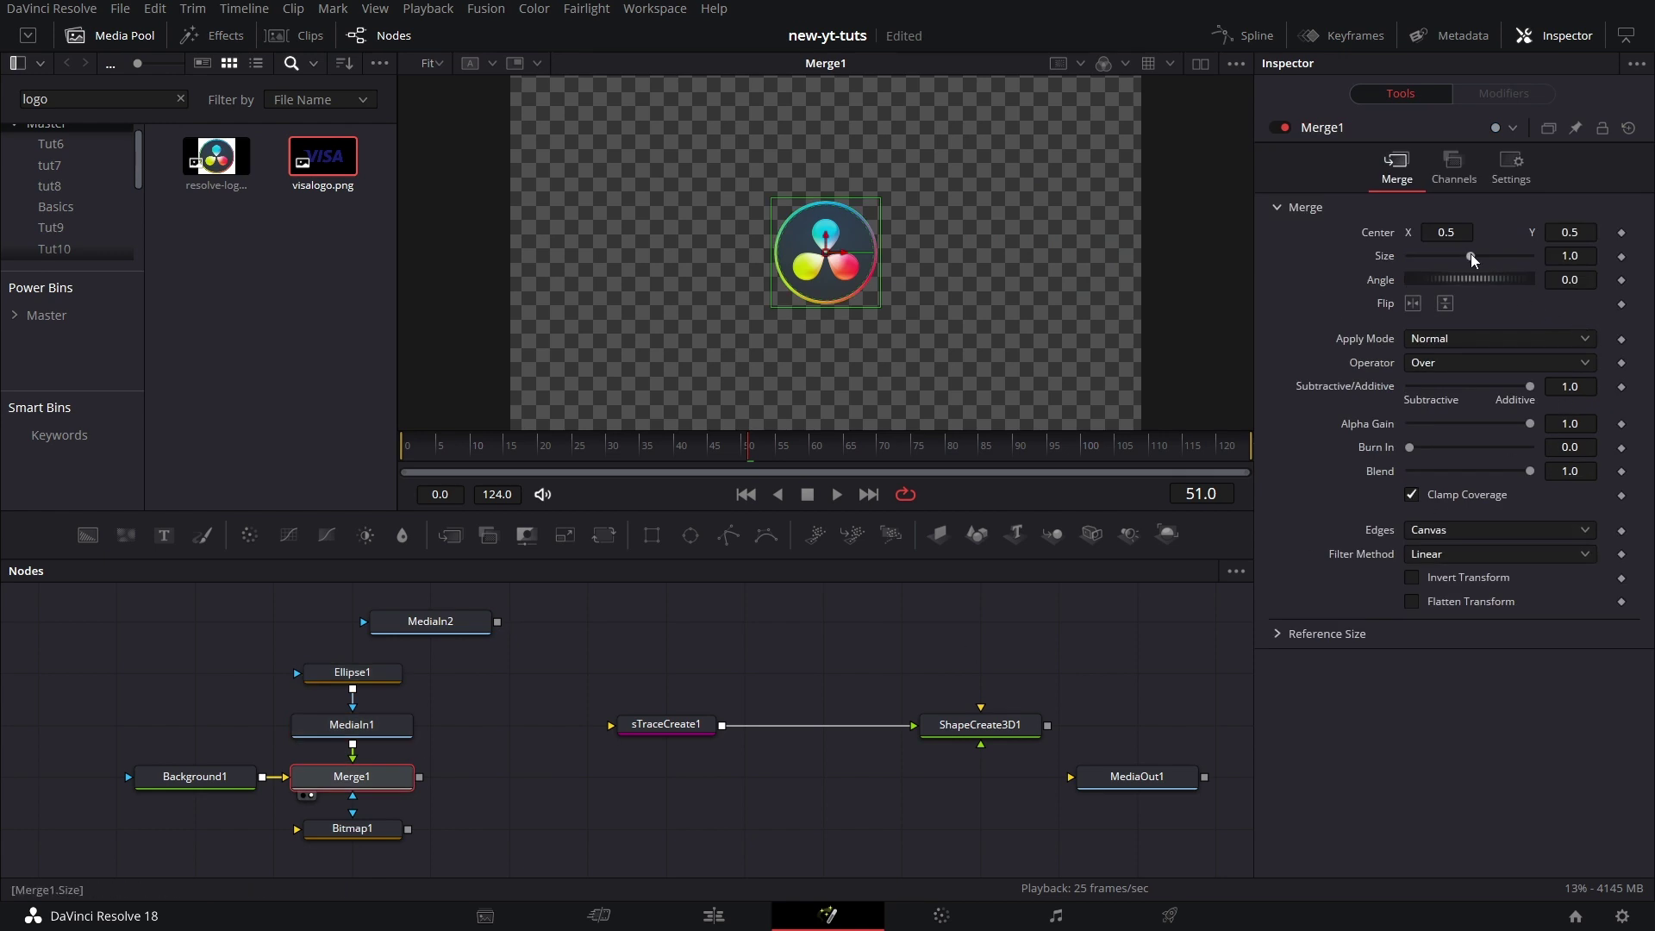
{"action": "left_click_drag", "start_coordinate": [1470, 254], "coordinate": [1492, 255]}
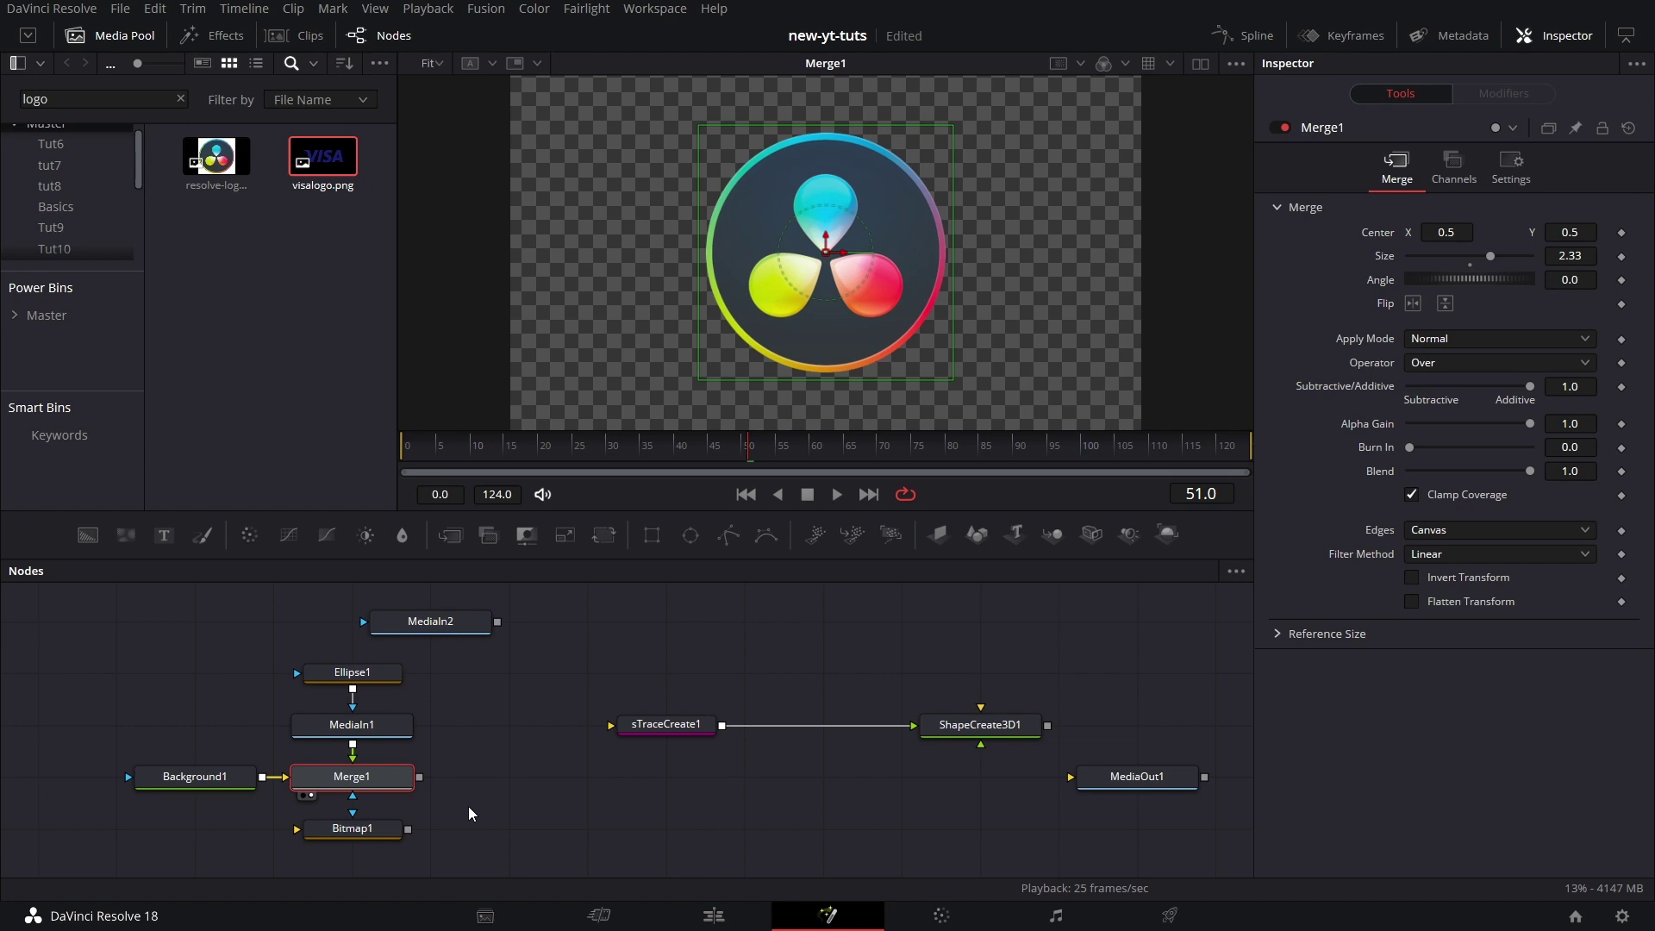
{"action": "left_click_drag", "start_coordinate": [386, 834], "coordinate": [543, 783]}
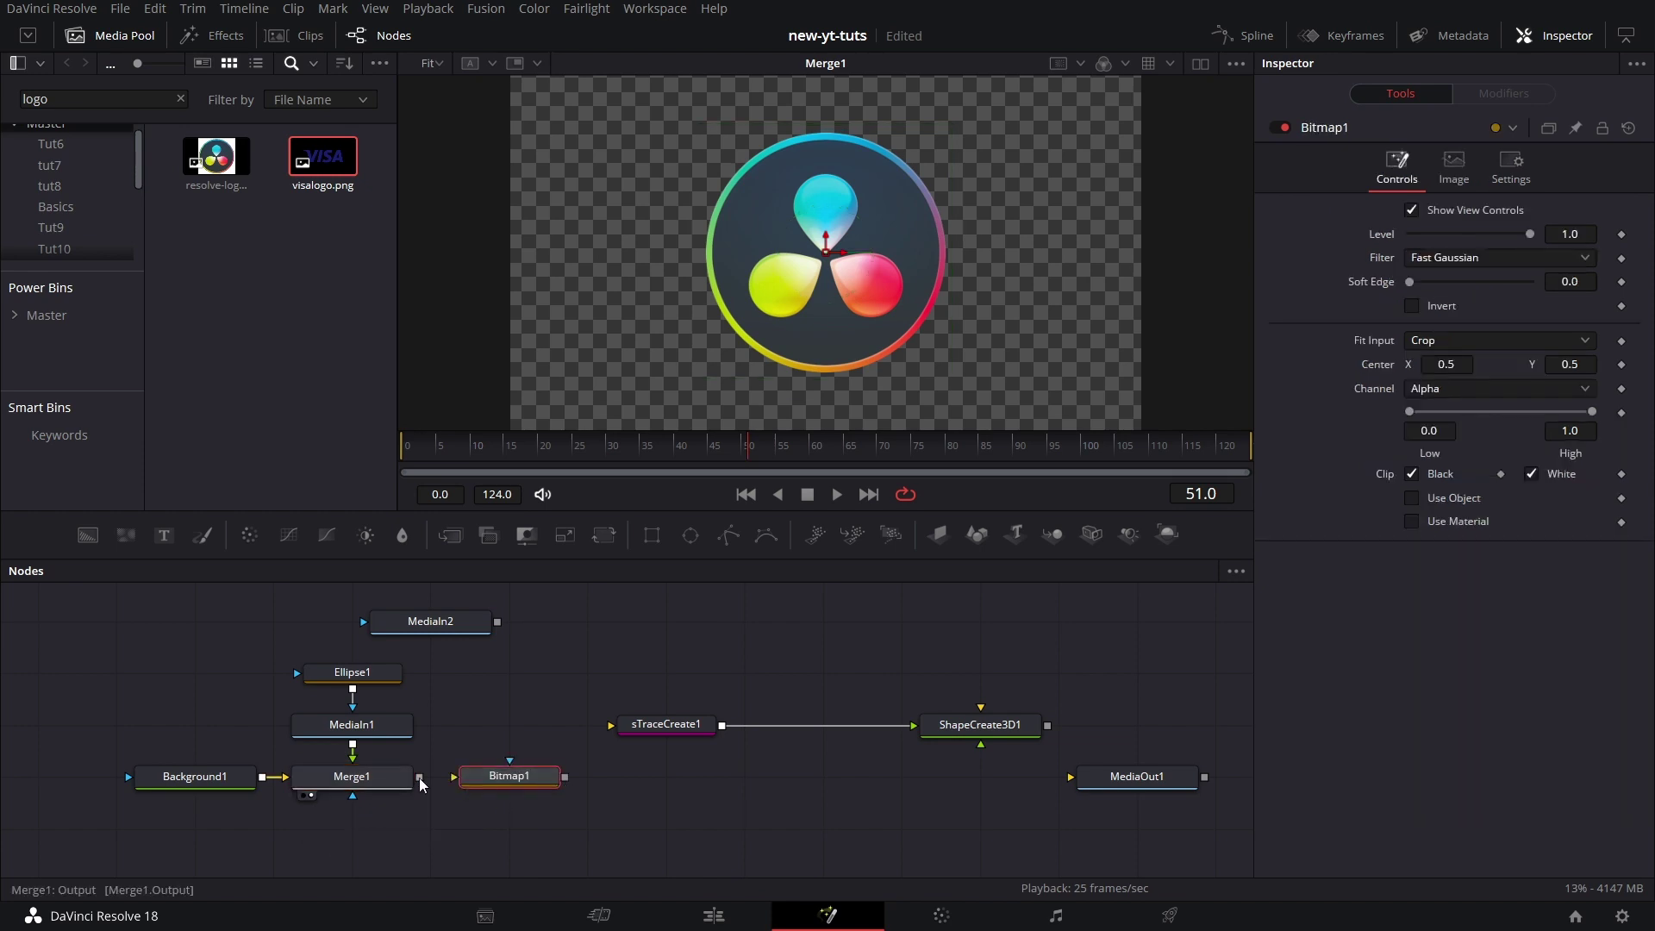
Rearrange the logo-building nodes to tidy the node graph.
{"action": "key", "text": "1"}
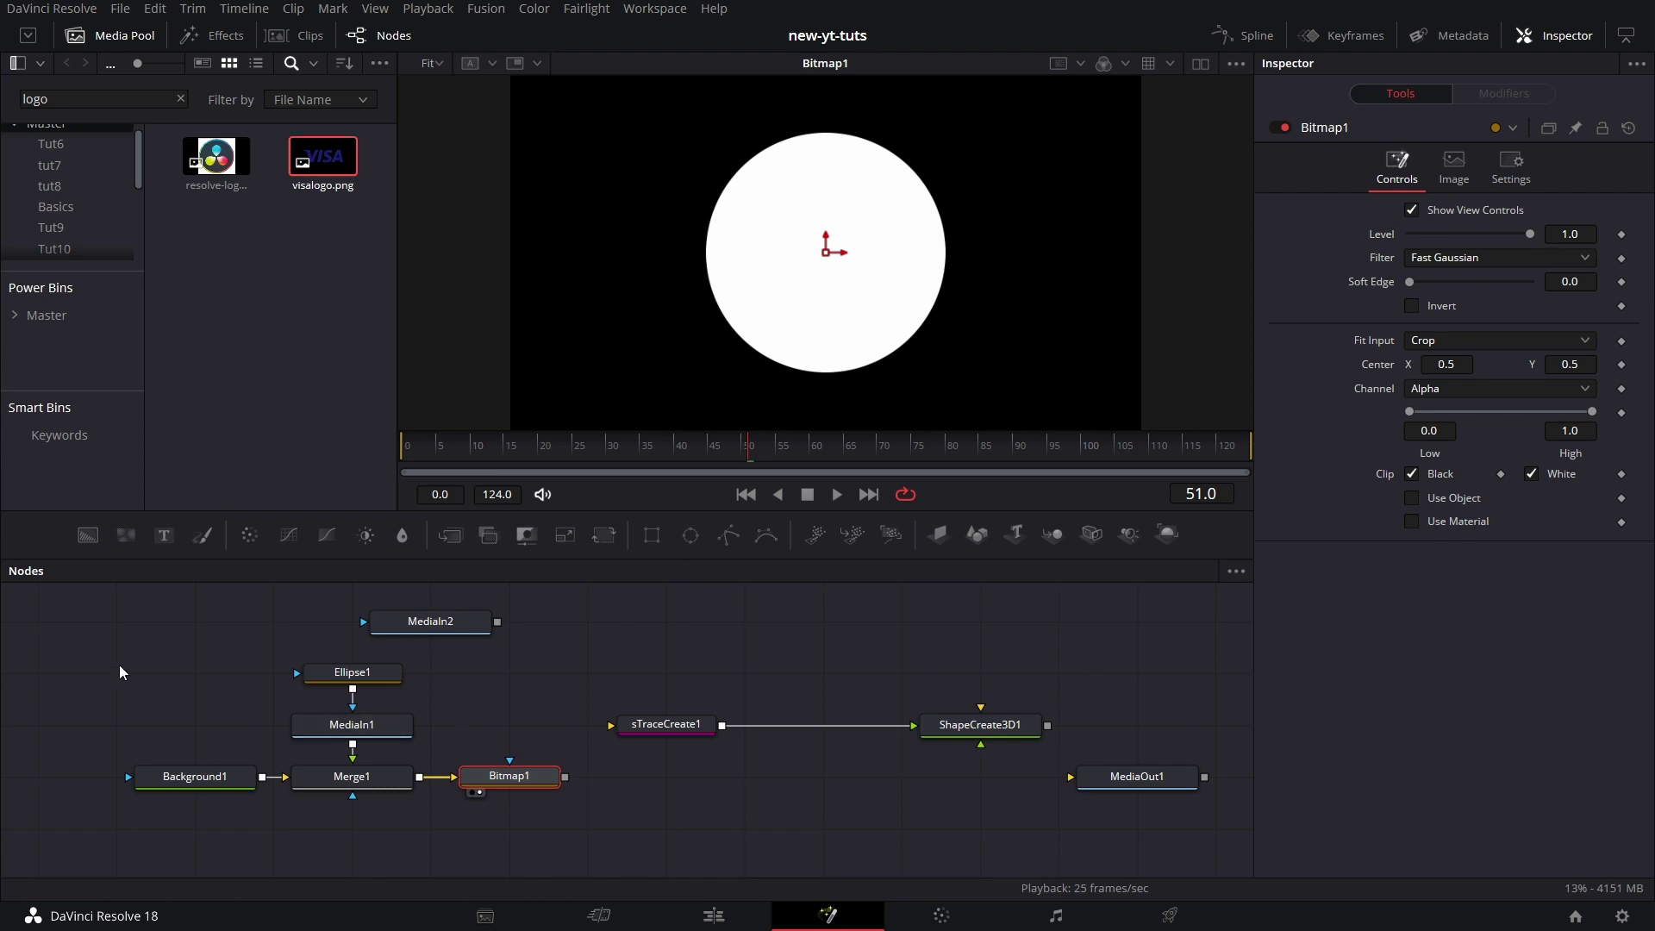
{"action": "left_click_drag", "start_coordinate": [296, 675], "coordinate": [246, 688]}
{"action": "left_click_drag", "start_coordinate": [138, 668], "coordinate": [505, 786]}
{"action": "left_click_drag", "start_coordinate": [367, 778], "coordinate": [371, 726]}
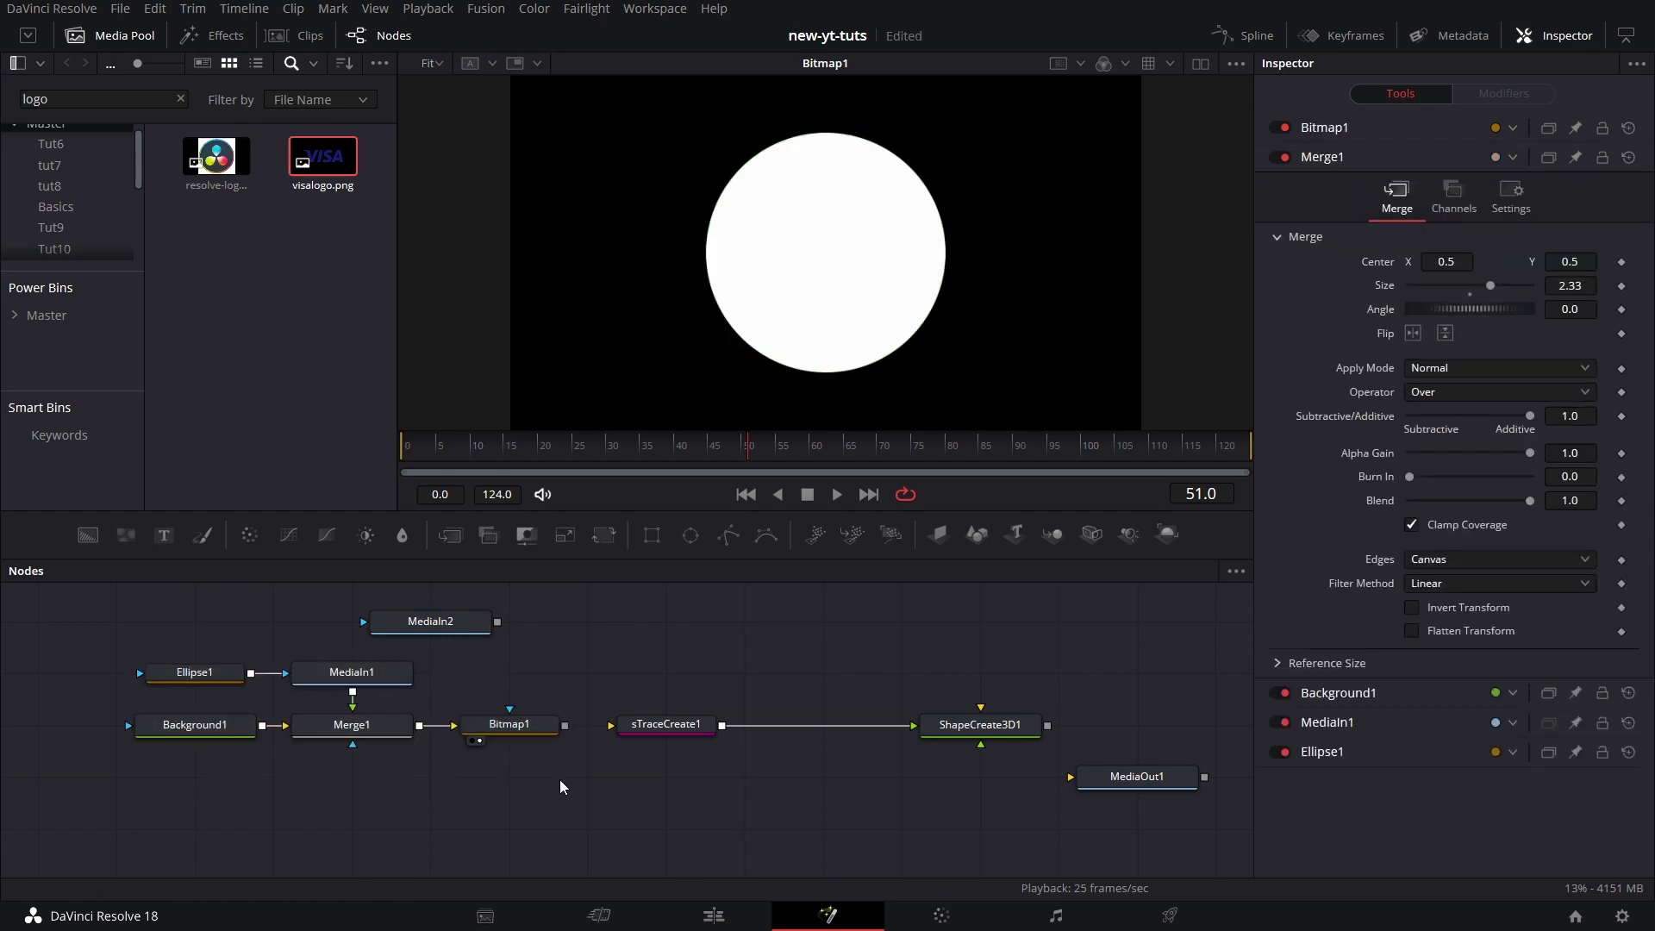
{"action": "left_click_drag", "start_coordinate": [565, 726], "coordinate": [617, 724]}
{"action": "left_click_drag", "start_coordinate": [91, 610], "coordinate": [392, 724]}
Insert a Background2 node between Bitmap1 and sTraceCreate1 and view its black circle.
{"action": "left_click", "coordinate": [392, 724]}
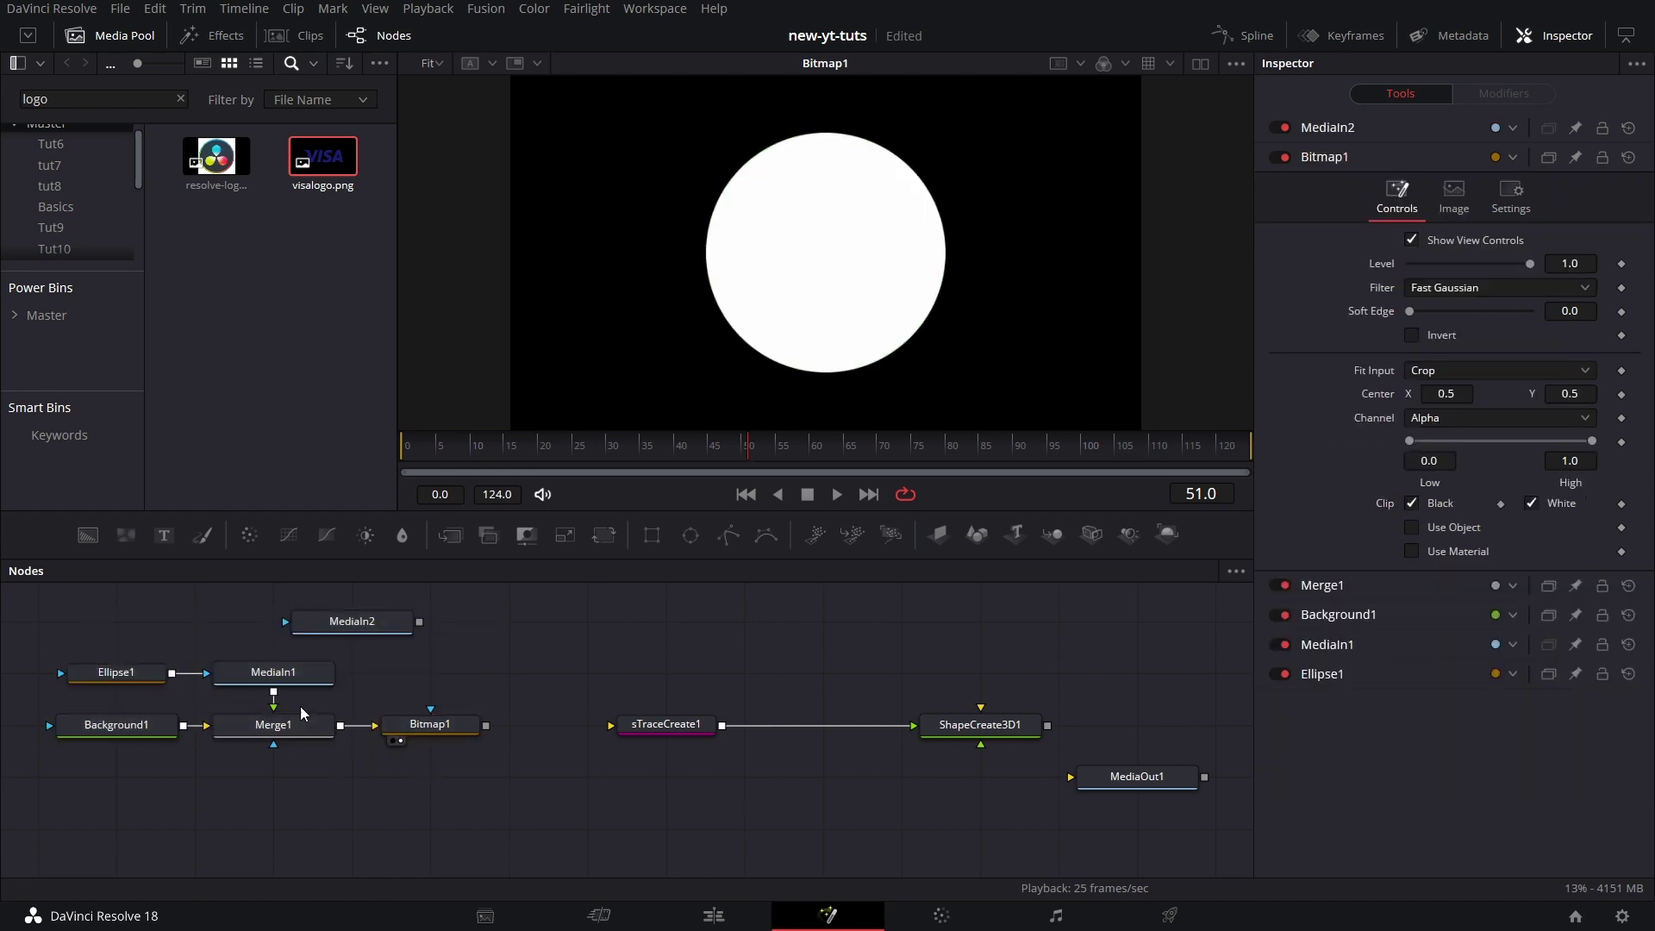
{"action": "left_click_drag", "start_coordinate": [88, 536], "coordinate": [543, 779]}
{"action": "left_click_drag", "start_coordinate": [488, 726], "coordinate": [507, 777]}
{"action": "left_click_drag", "start_coordinate": [673, 734], "coordinate": [751, 734]}
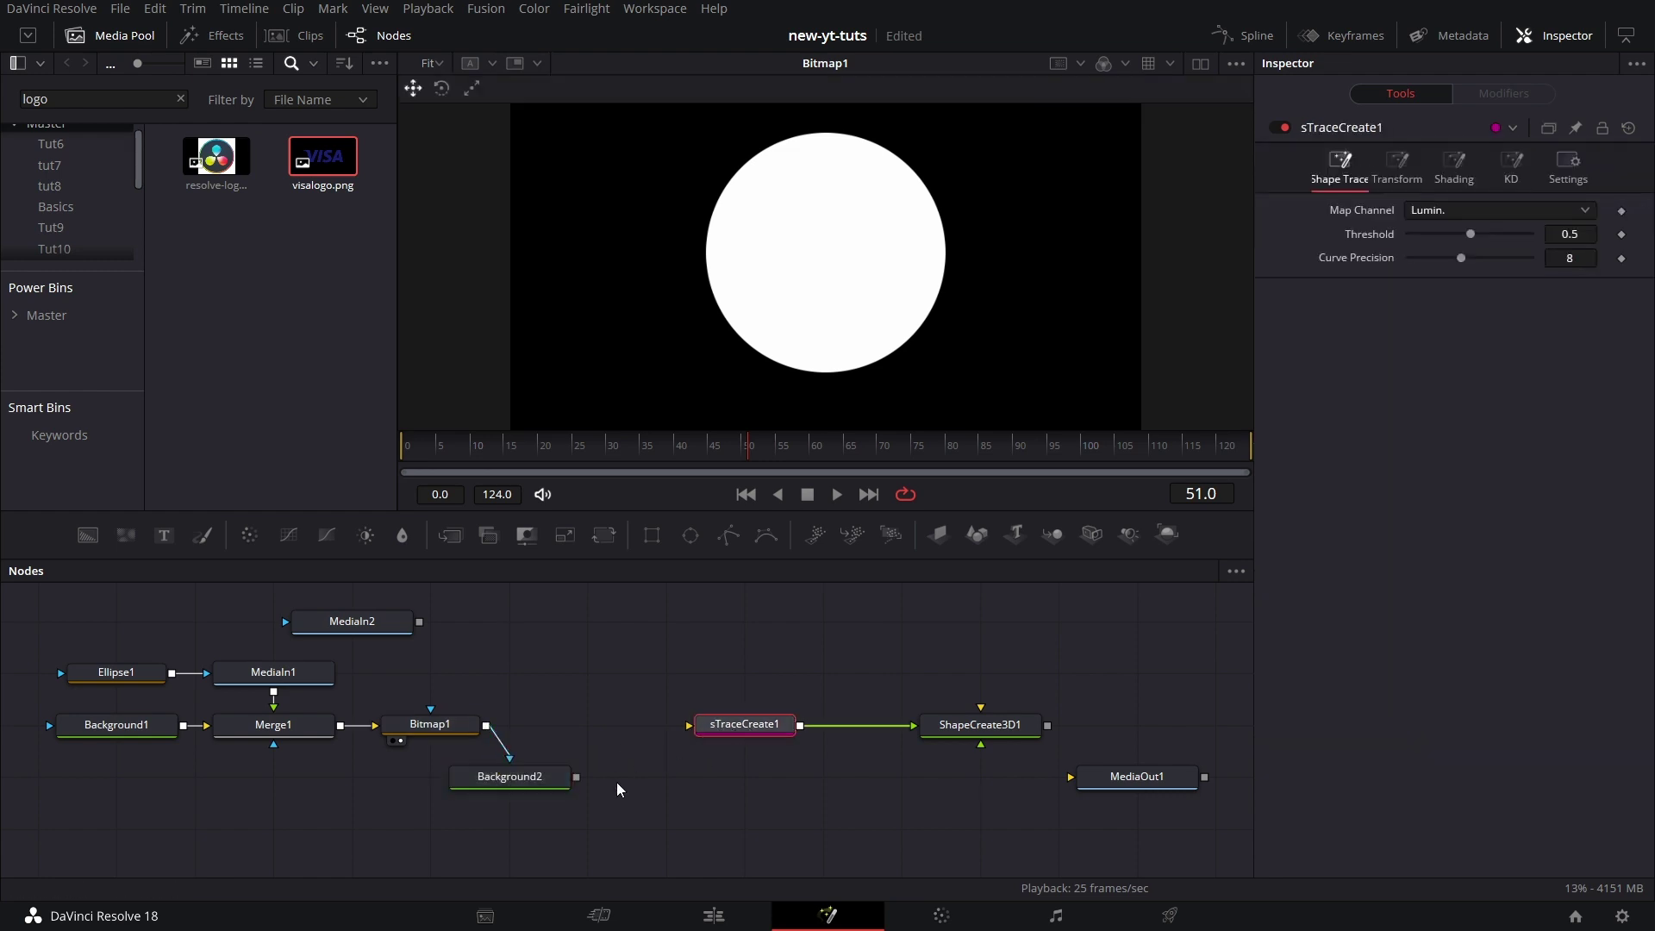
{"action": "left_click_drag", "start_coordinate": [524, 787], "coordinate": [690, 725]}
{"action": "key", "text": "1"}
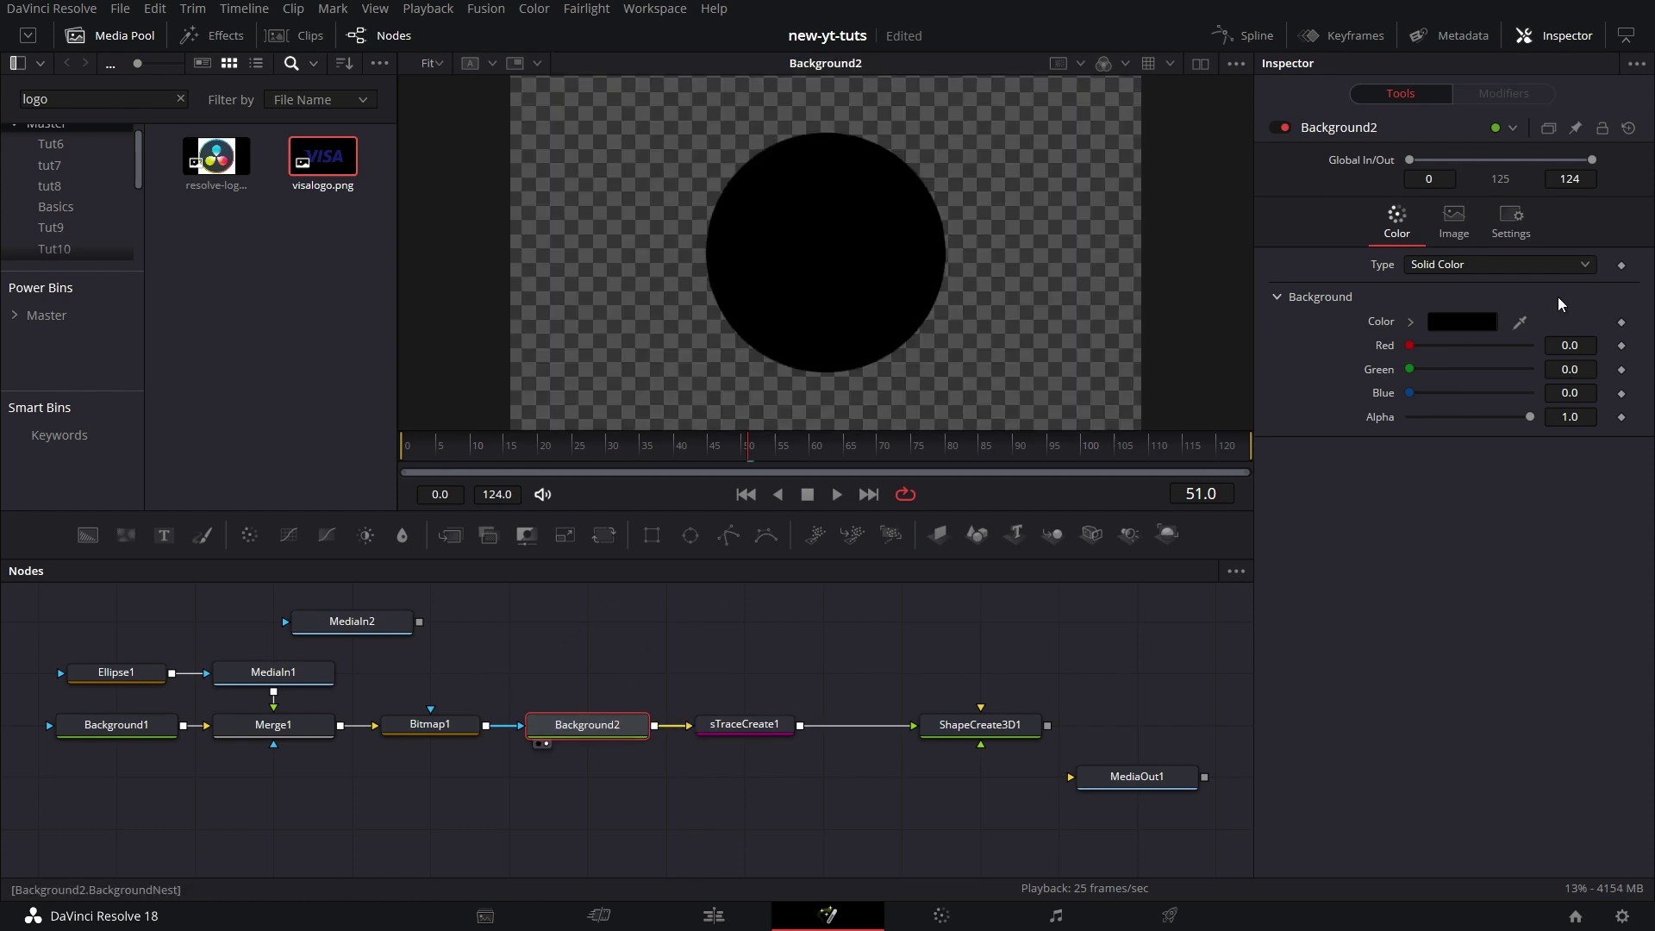
Set Background2's colour to white (#ffffff).
{"action": "left_click", "coordinate": [1477, 321]}
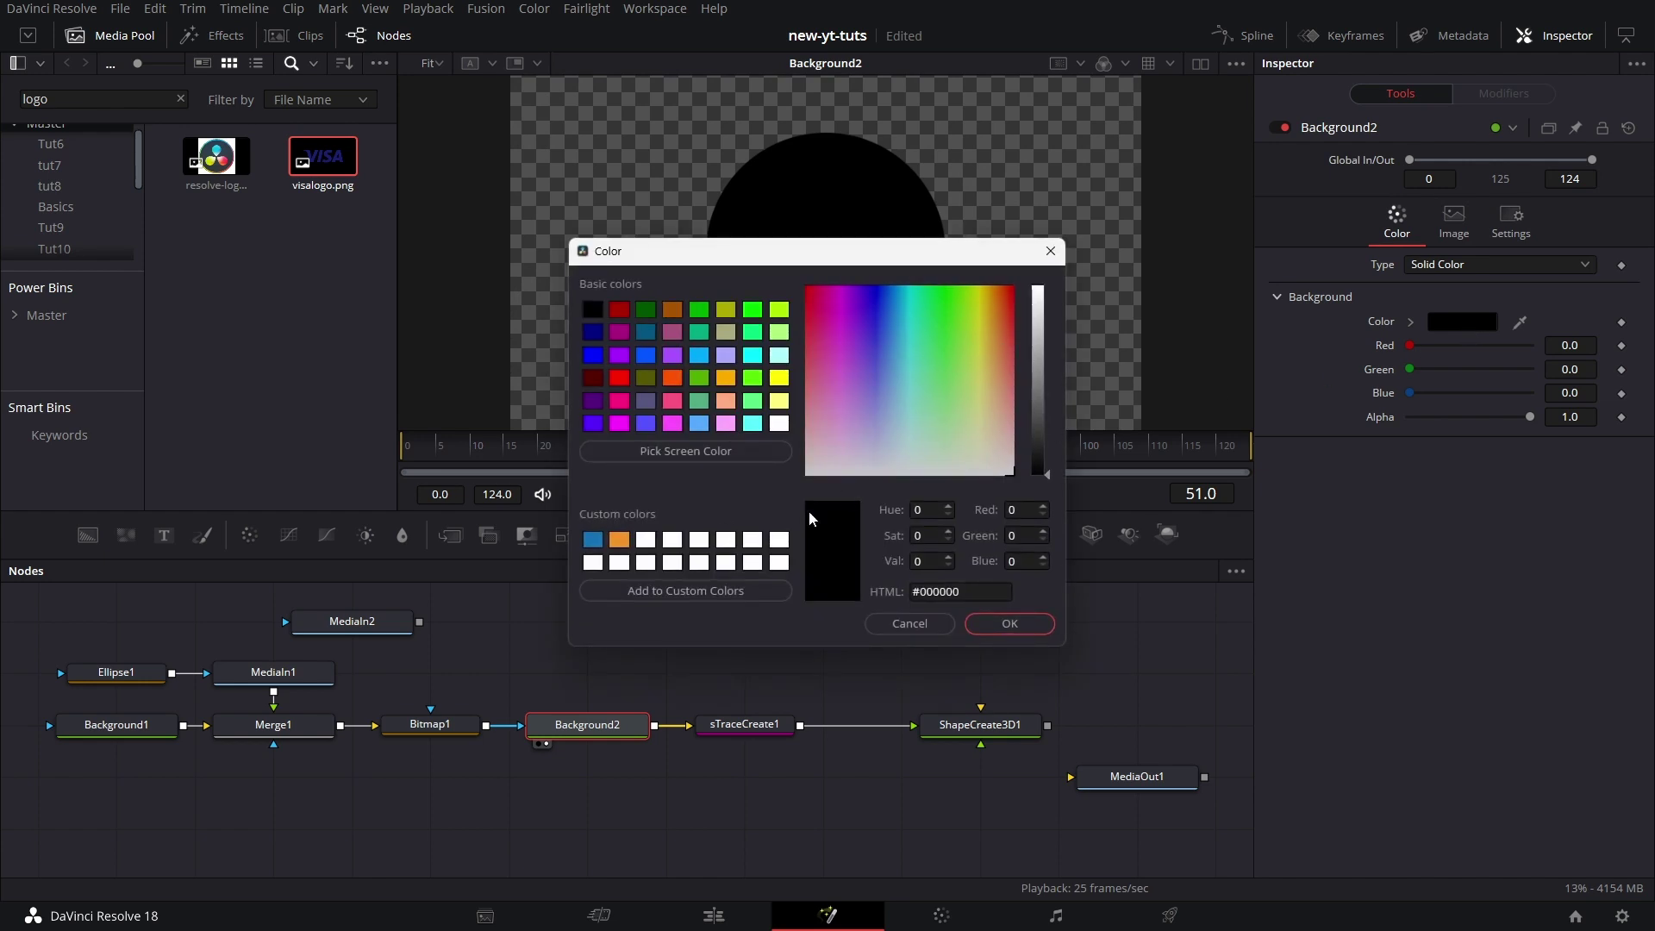
{"action": "left_click", "coordinate": [780, 541]}
{"action": "left_click", "coordinate": [995, 630]}
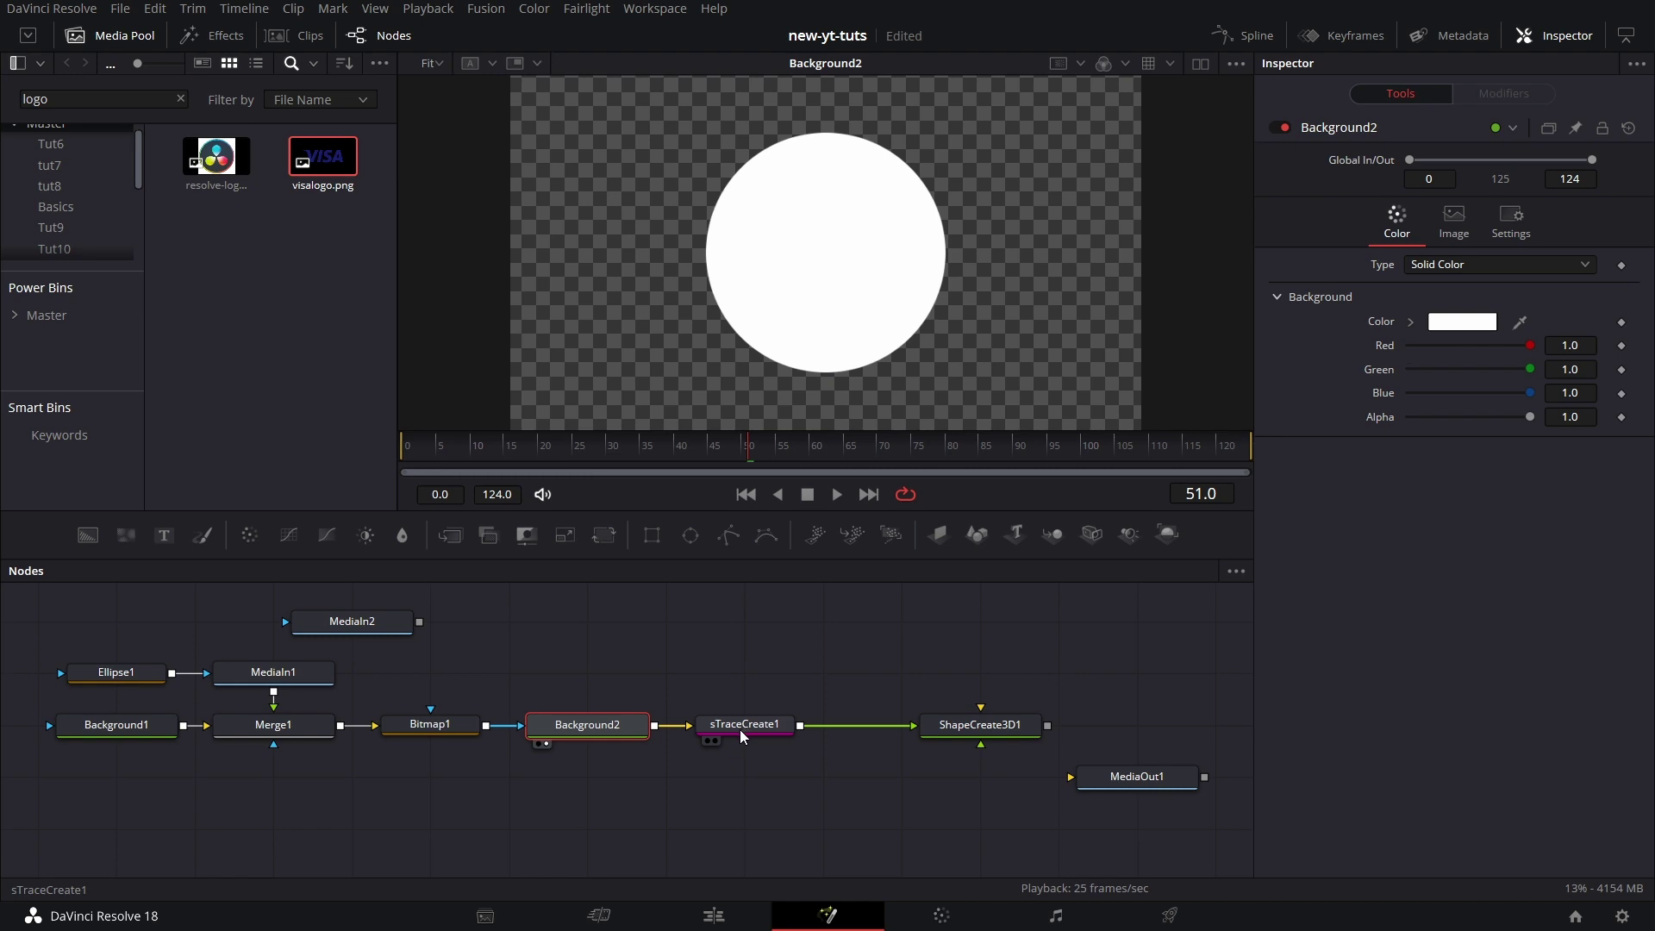
View ShapeCreate3D1's 3D result, zoomed in on the white circle.
{"action": "left_click_drag", "start_coordinate": [1005, 743], "coordinate": [862, 274]}
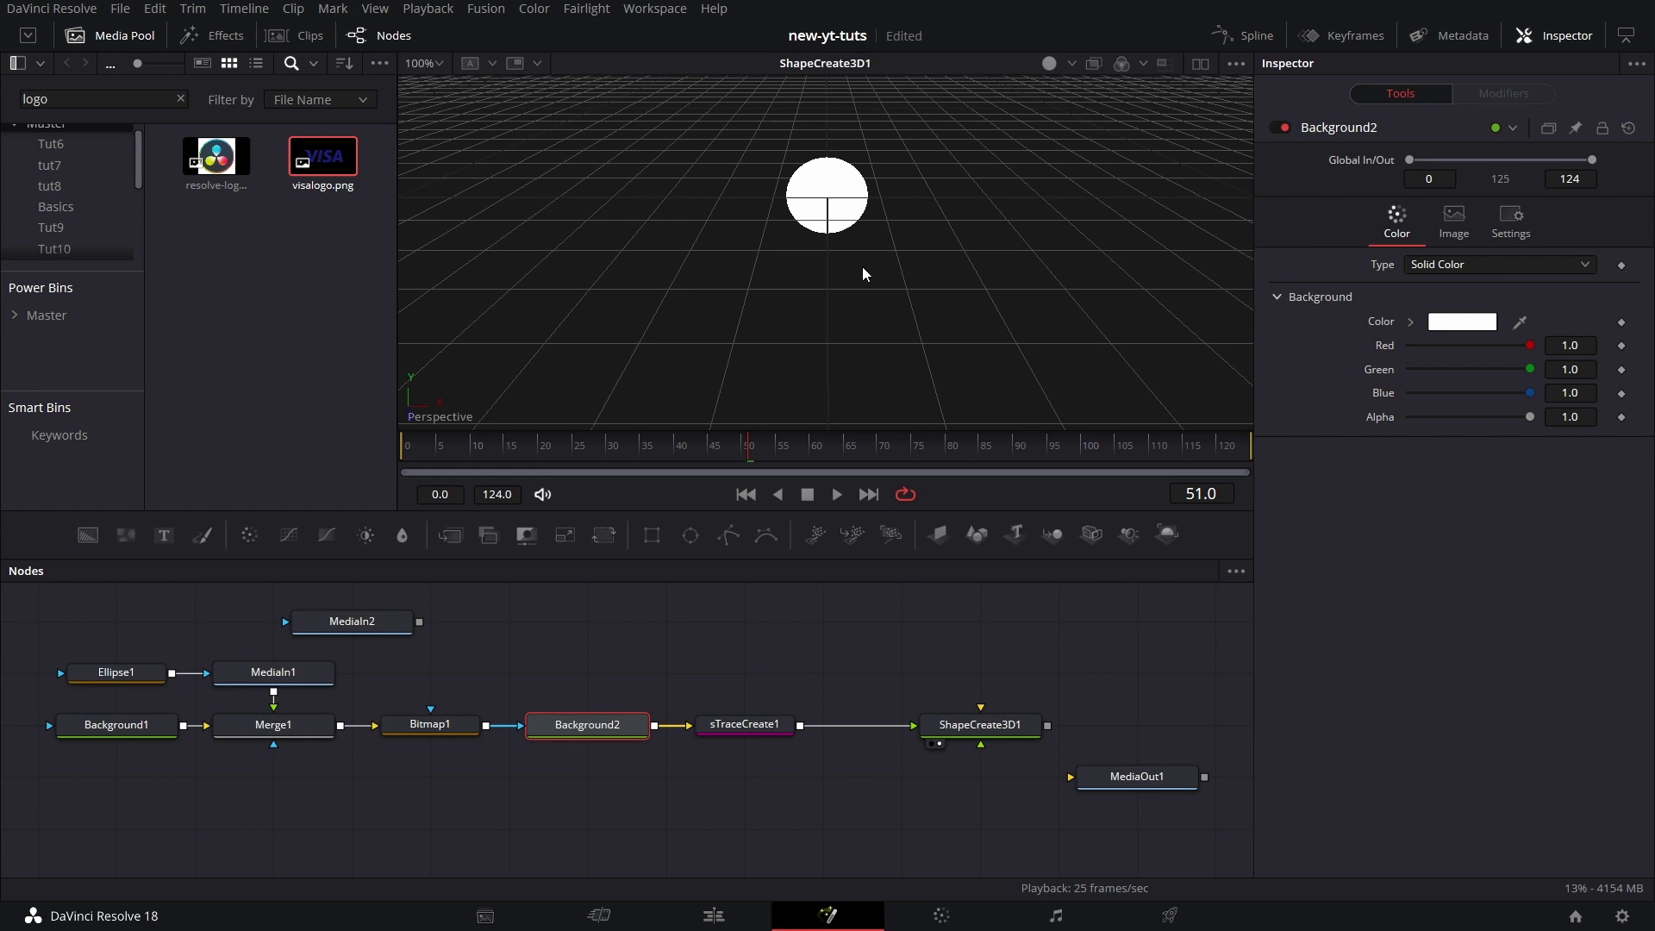
{"action": "scroll", "coordinate": [864, 273], "scroll_direction": "up", "scroll_amount": 5}
{"action": "left_click_drag", "start_coordinate": [887, 244], "coordinate": [890, 374]}
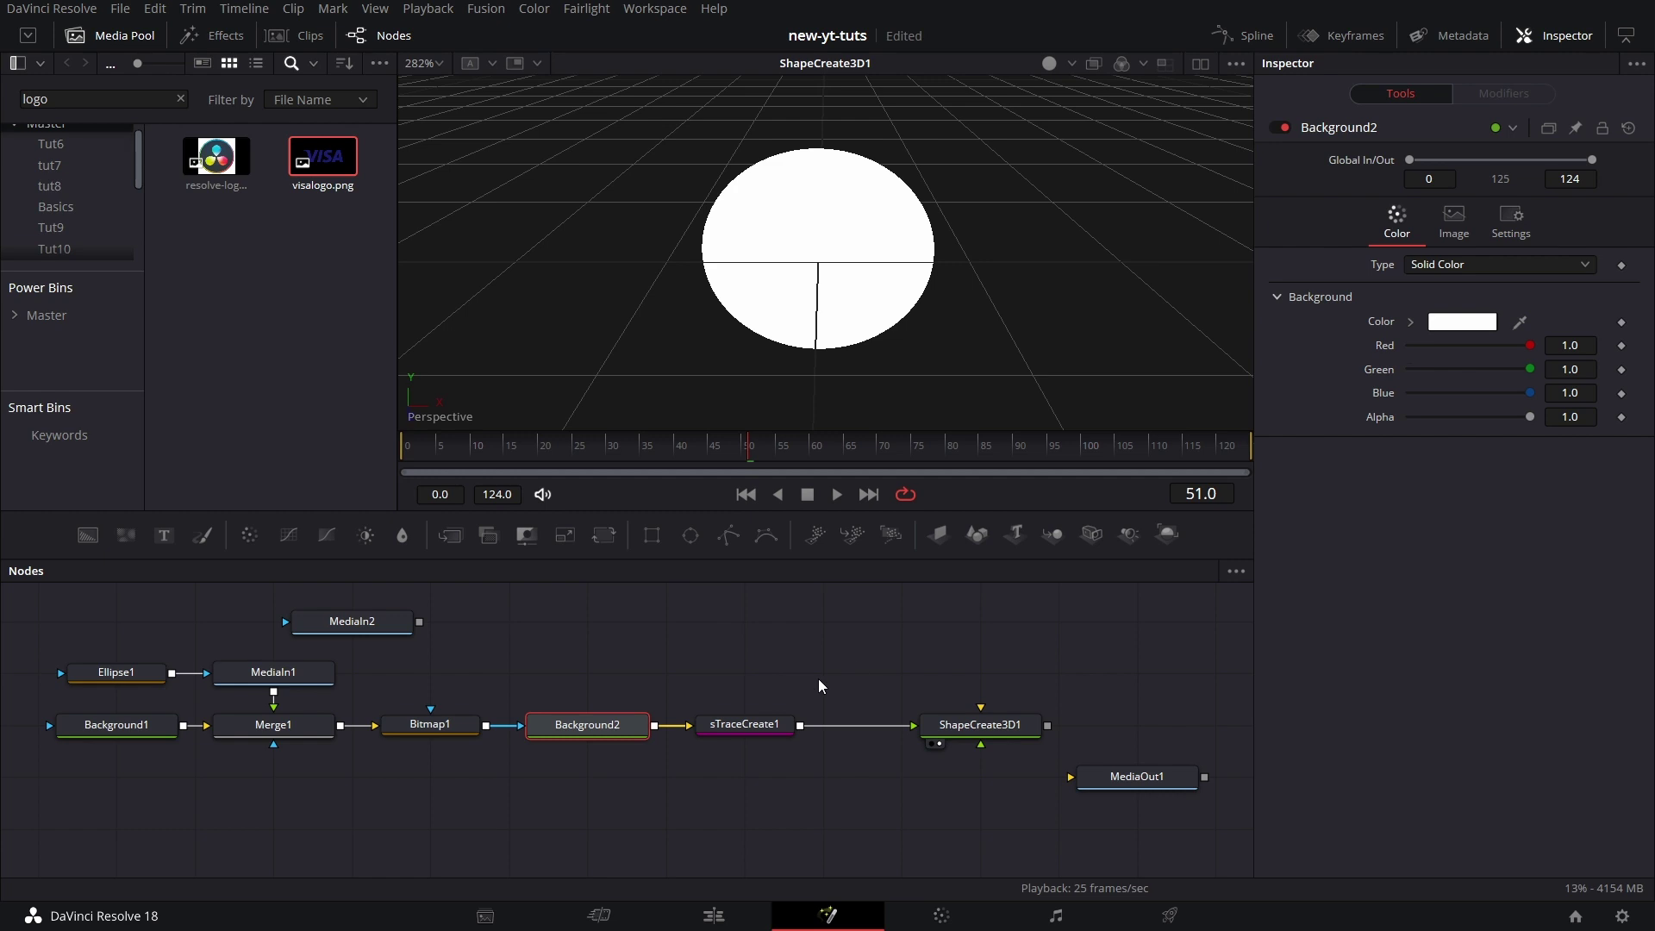
Extrude ShapeCreate3D1 to 0.094 with a Bevel edge of width 0.0066, viewer lighting on.
{"action": "left_click_drag", "start_coordinate": [983, 729], "coordinate": [903, 729]}
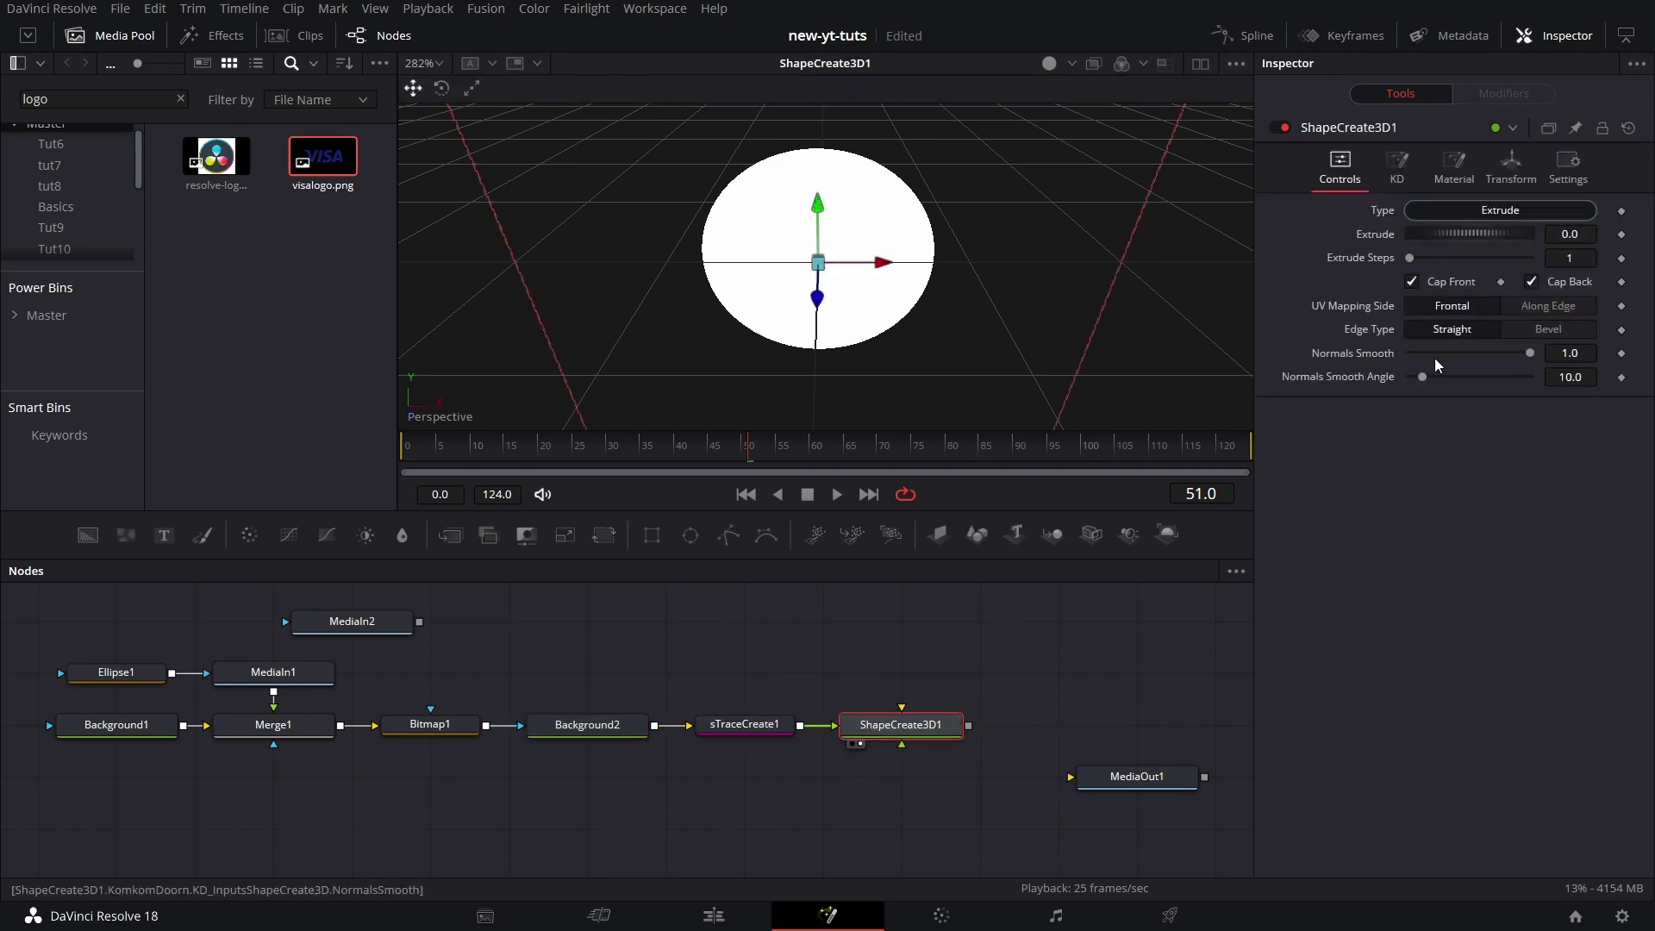
{"action": "left_click_drag", "start_coordinate": [1448, 241], "coordinate": [1463, 239]}
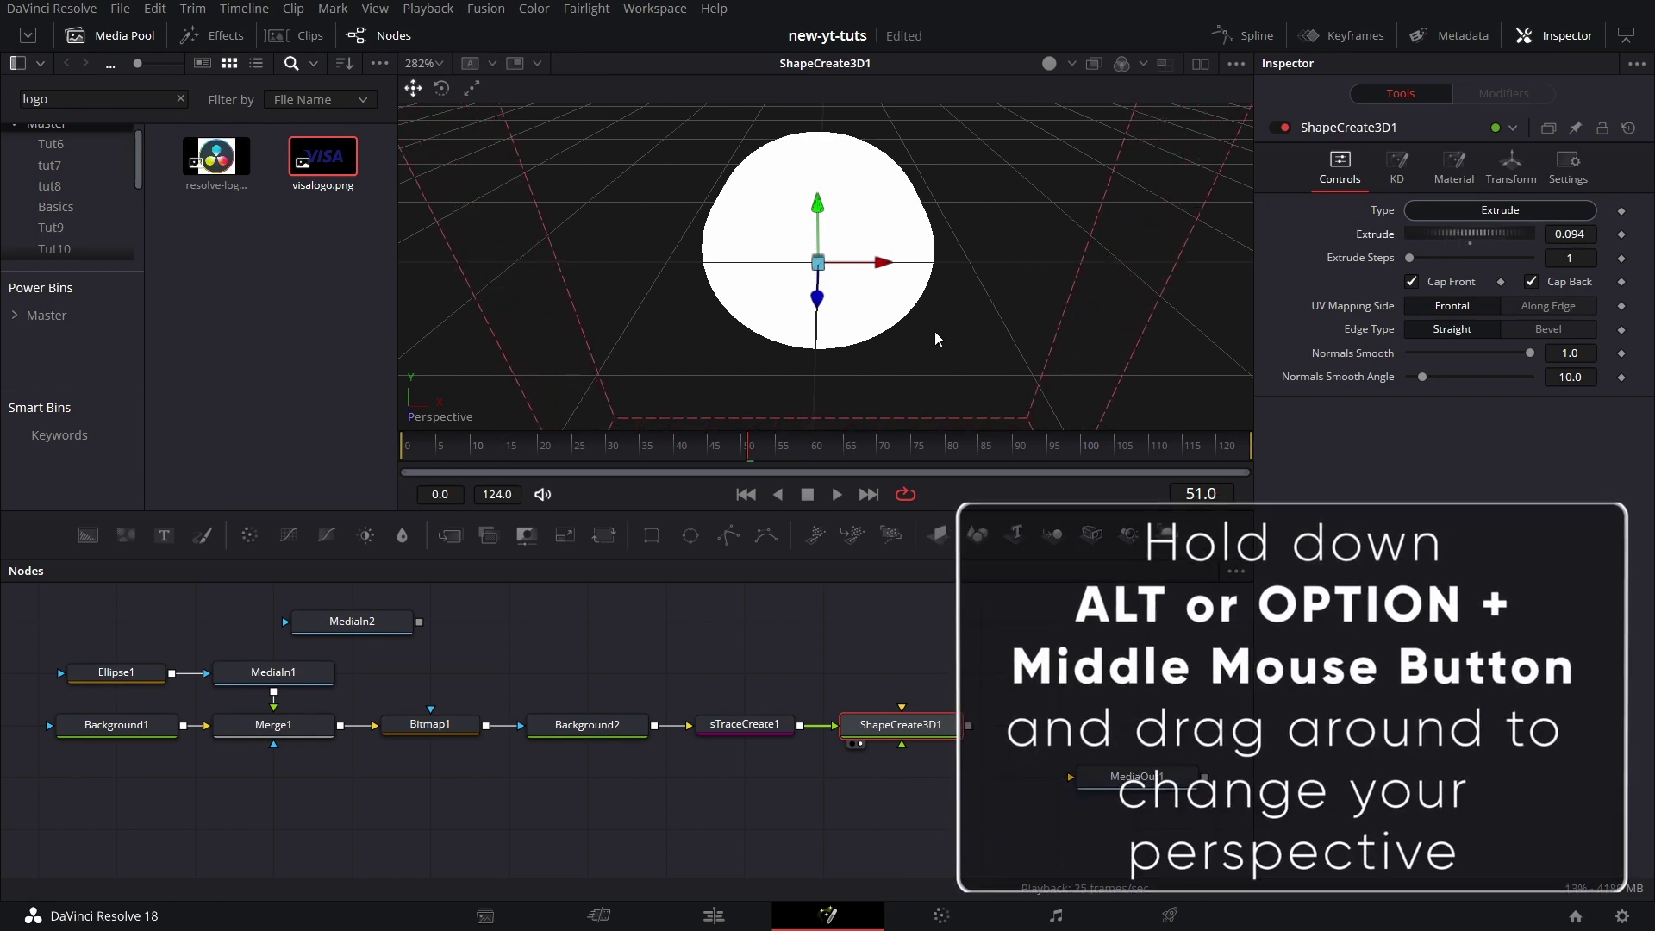
{"action": "left_click_drag", "start_coordinate": [934, 339], "coordinate": [688, 301]}
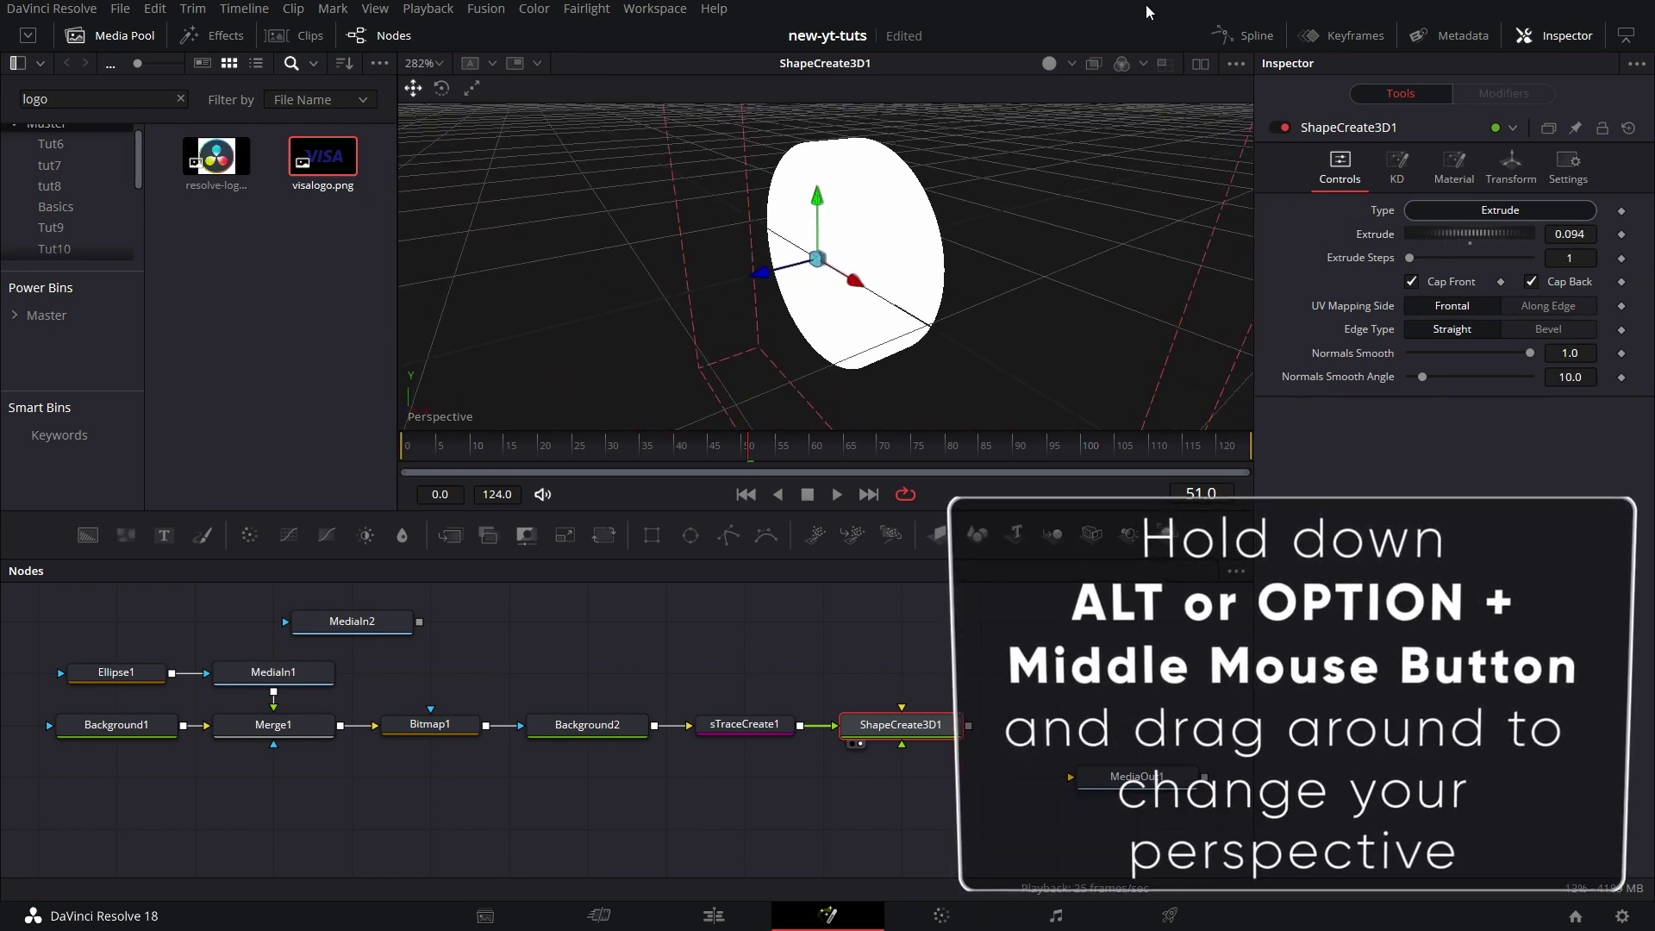
{"action": "left_click", "coordinate": [1048, 66]}
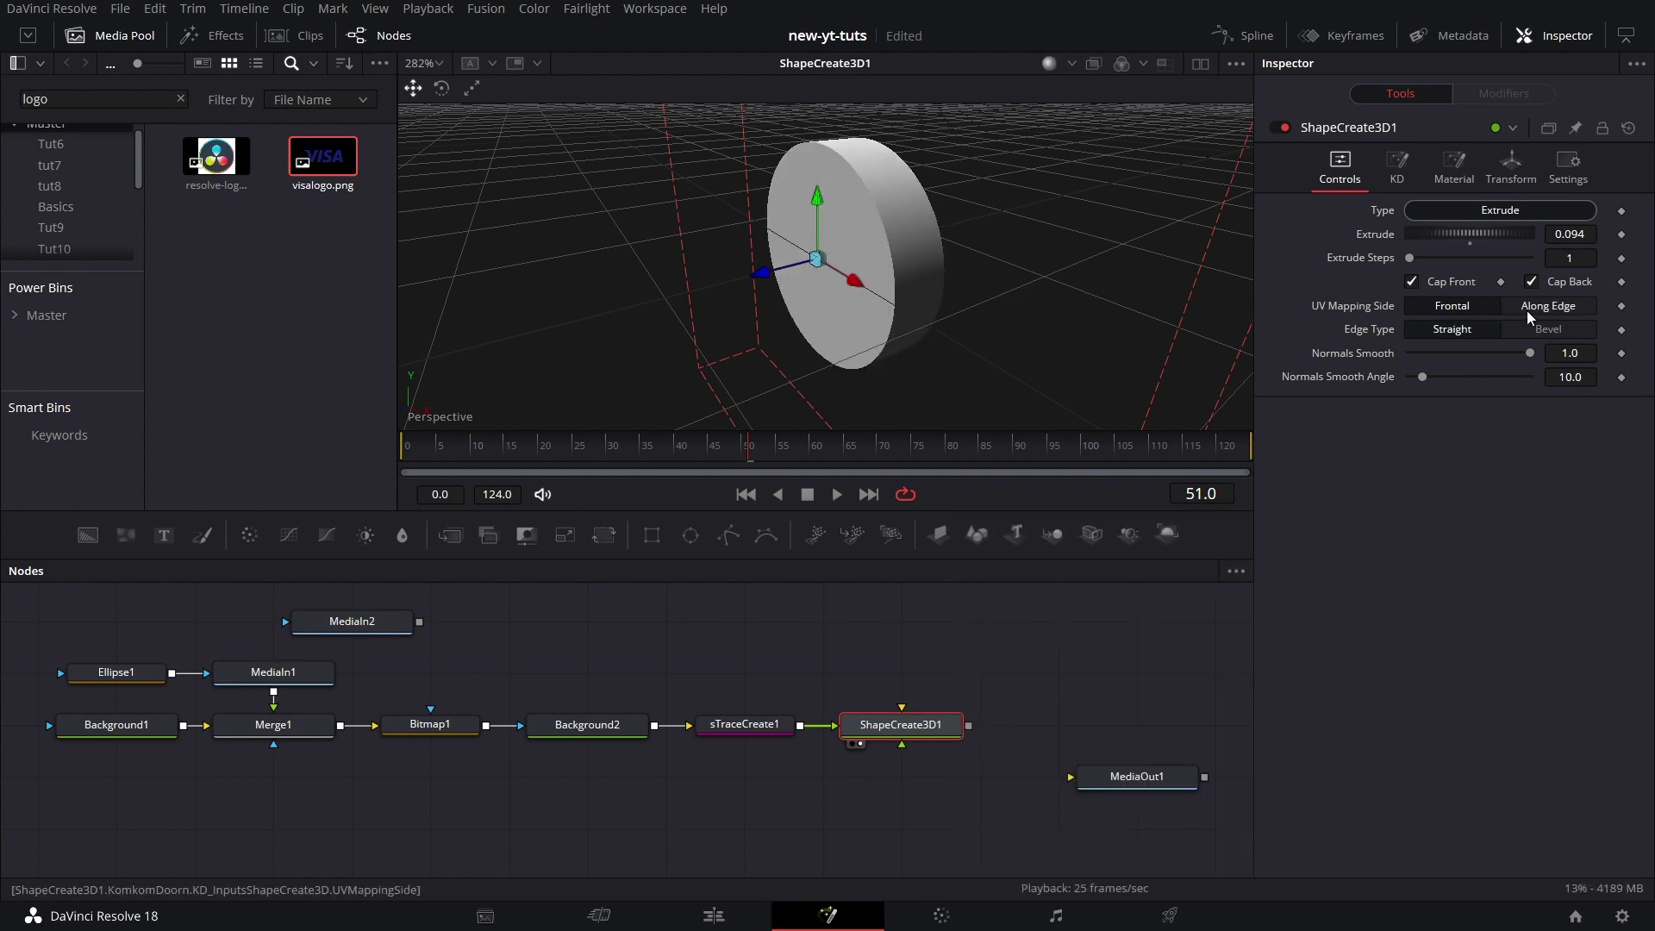
{"action": "left_click", "coordinate": [1550, 329]}
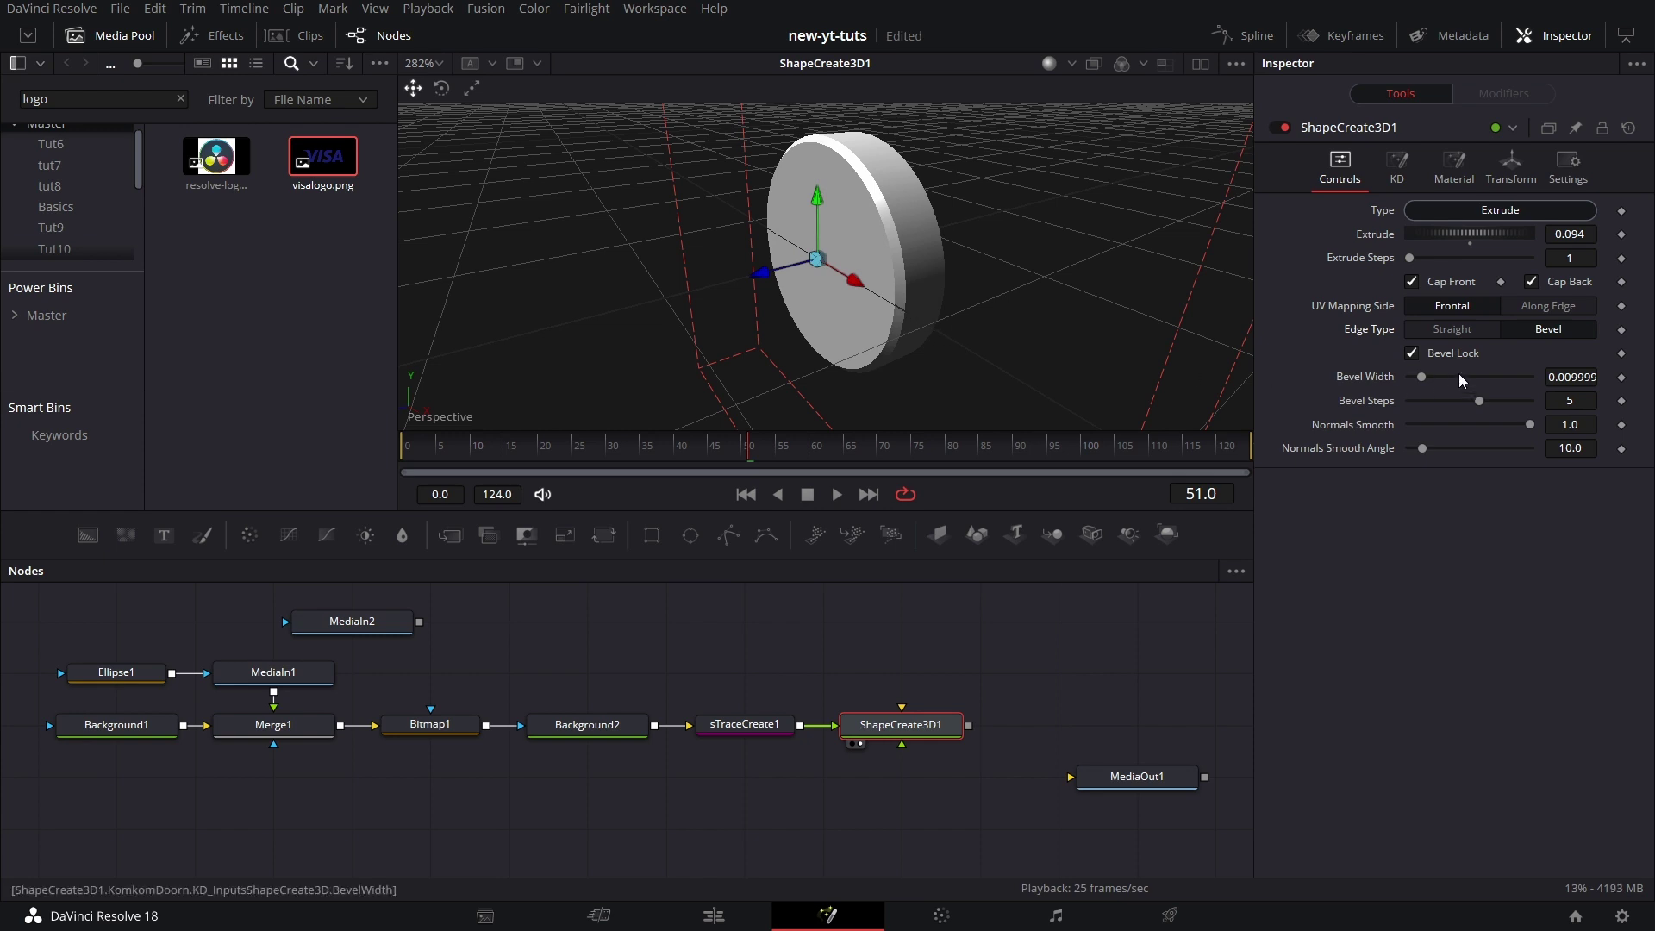
{"action": "left_click", "coordinate": [1562, 379]}
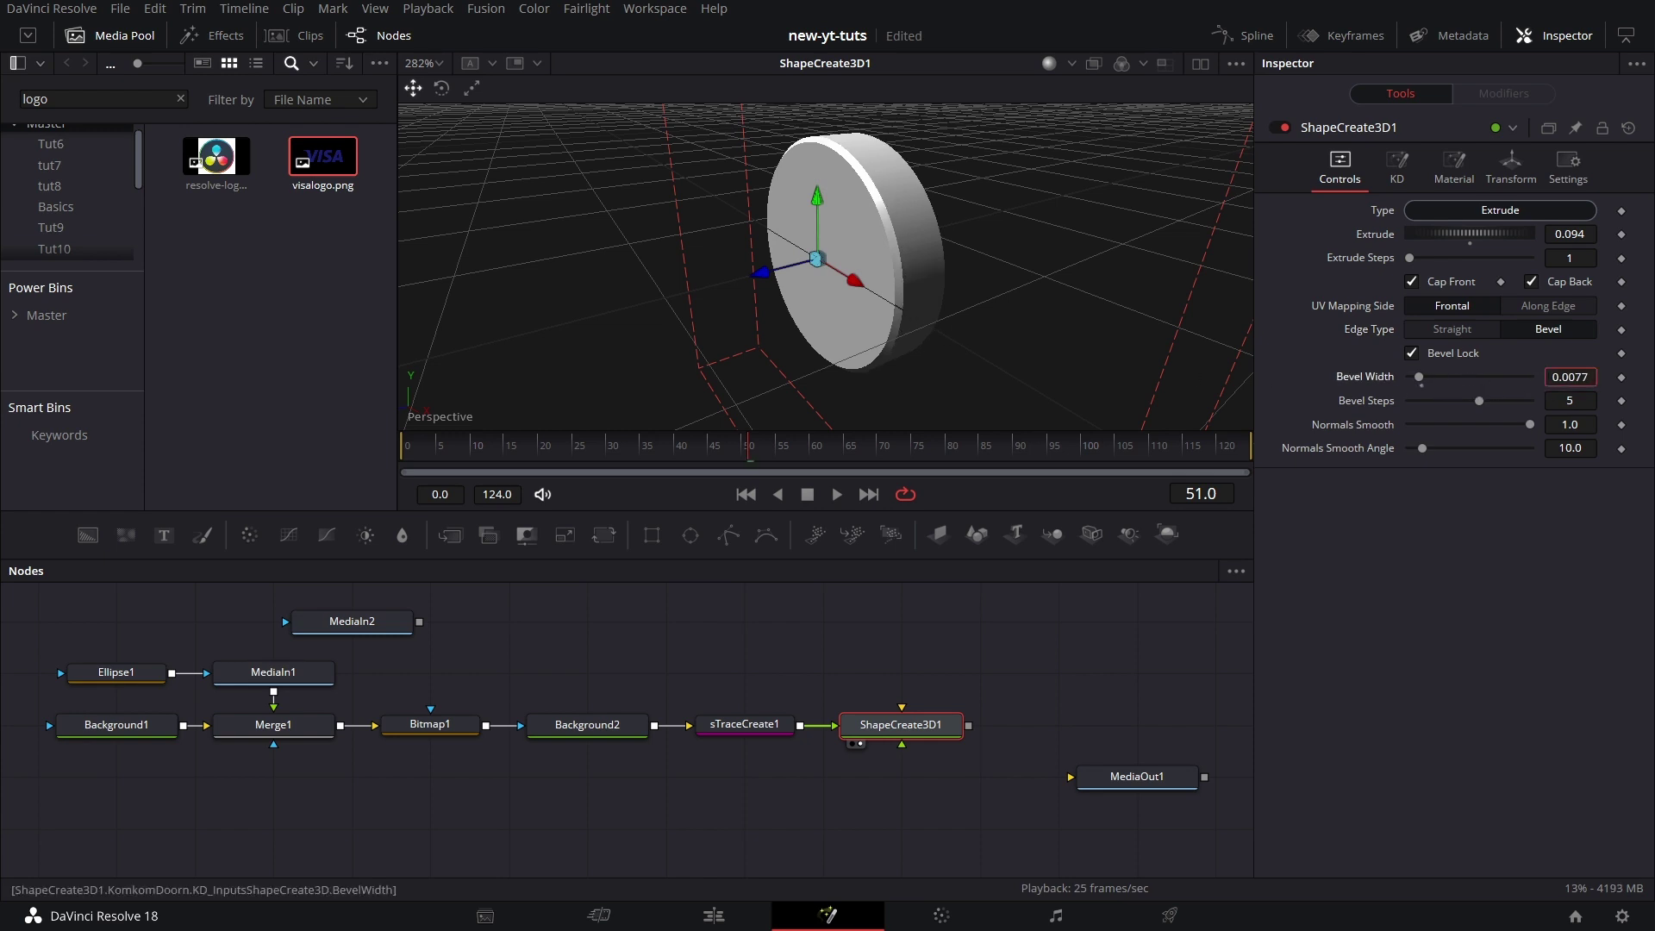
{"action": "key", "text": "Return"}
{"action": "left_click_drag", "start_coordinate": [889, 616], "coordinate": [866, 620]}
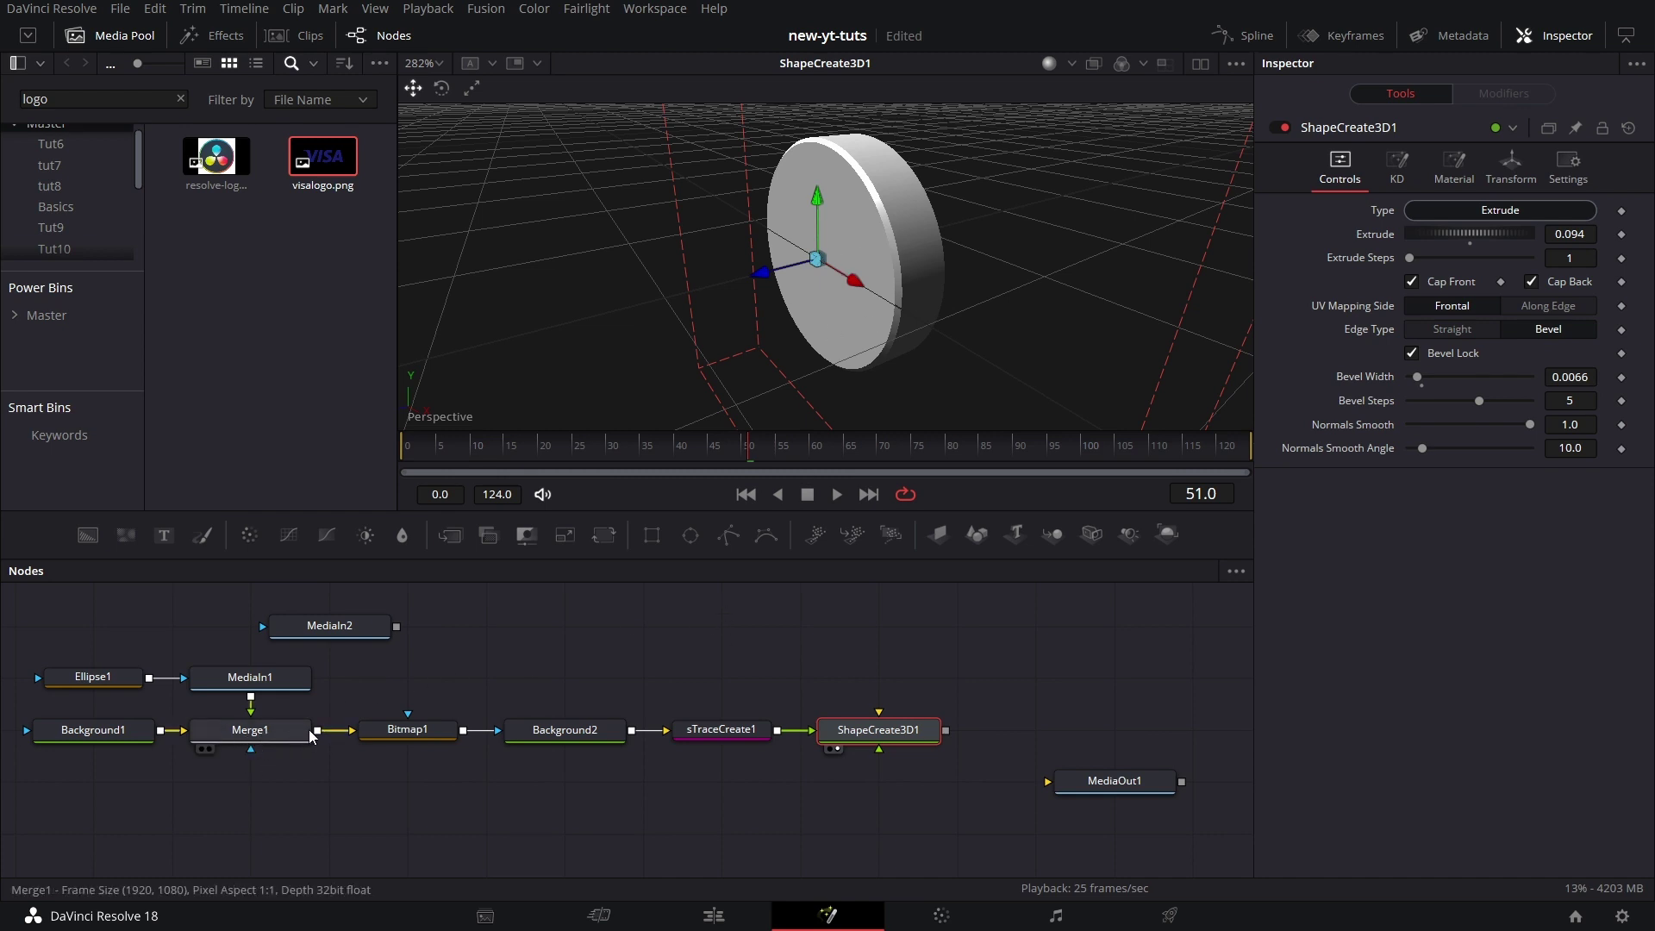
Tidy the node graph, moving MediaIn2 aside and the logo nodes above Bitmap1.
{"action": "left_click_drag", "start_coordinate": [125, 607], "coordinate": [314, 756]}
{"action": "left_click_drag", "start_coordinate": [349, 628], "coordinate": [112, 836]}
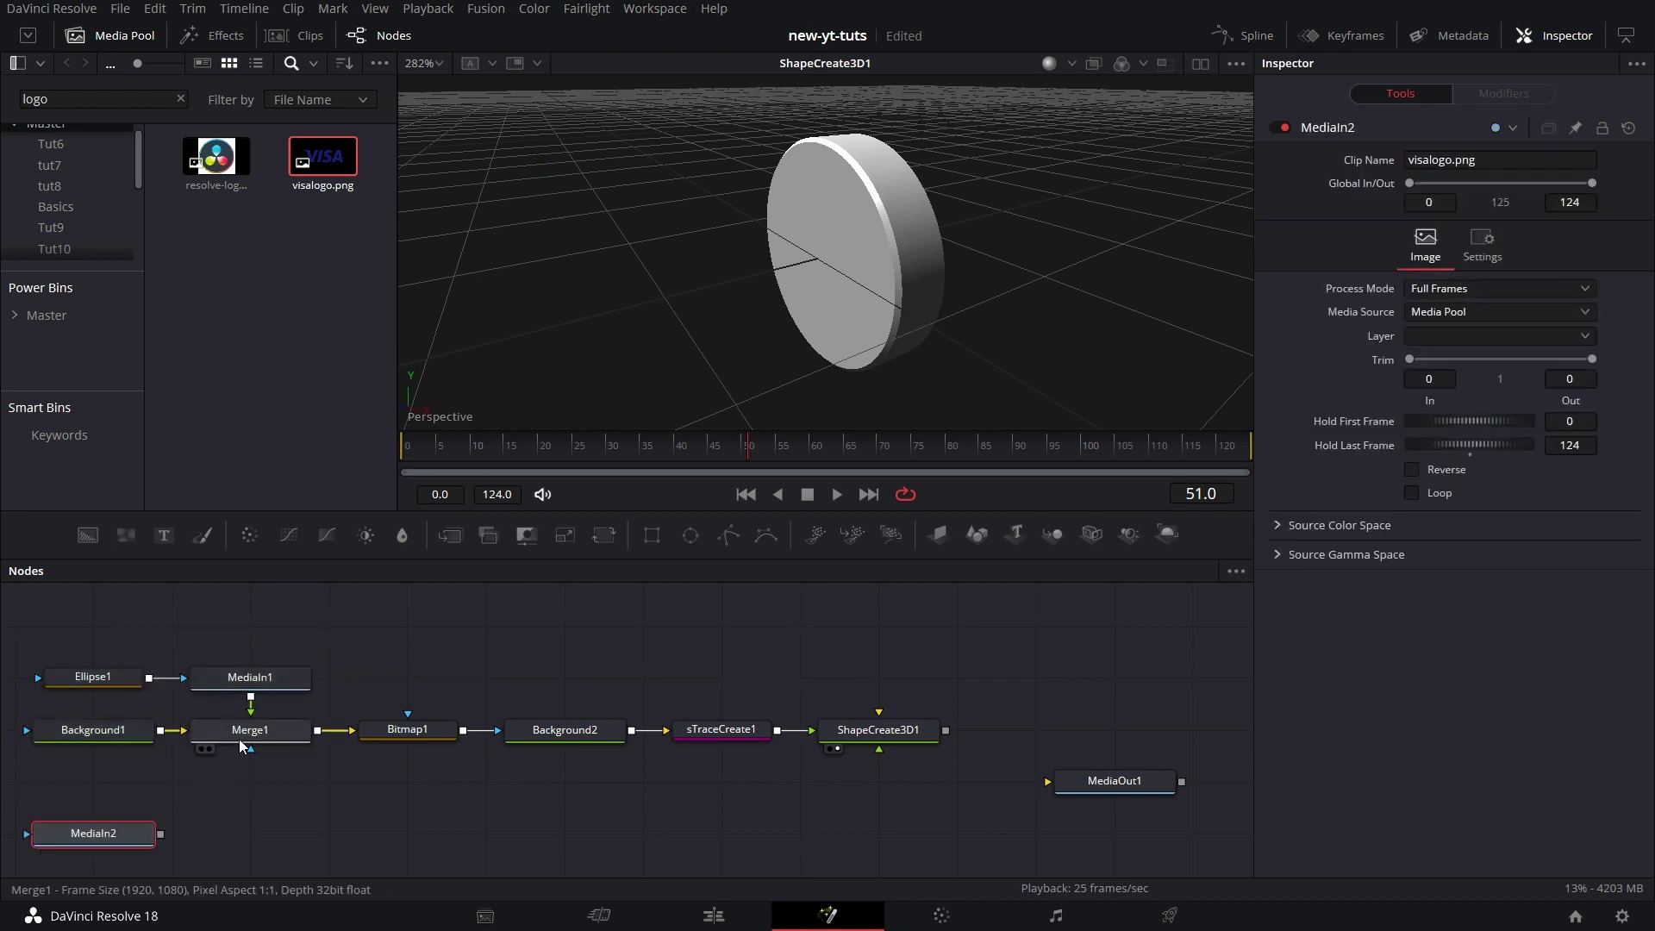
{"action": "left_click_drag", "start_coordinate": [328, 695], "coordinate": [120, 646]}
{"action": "left_click_drag", "start_coordinate": [254, 743], "coordinate": [922, 246]}
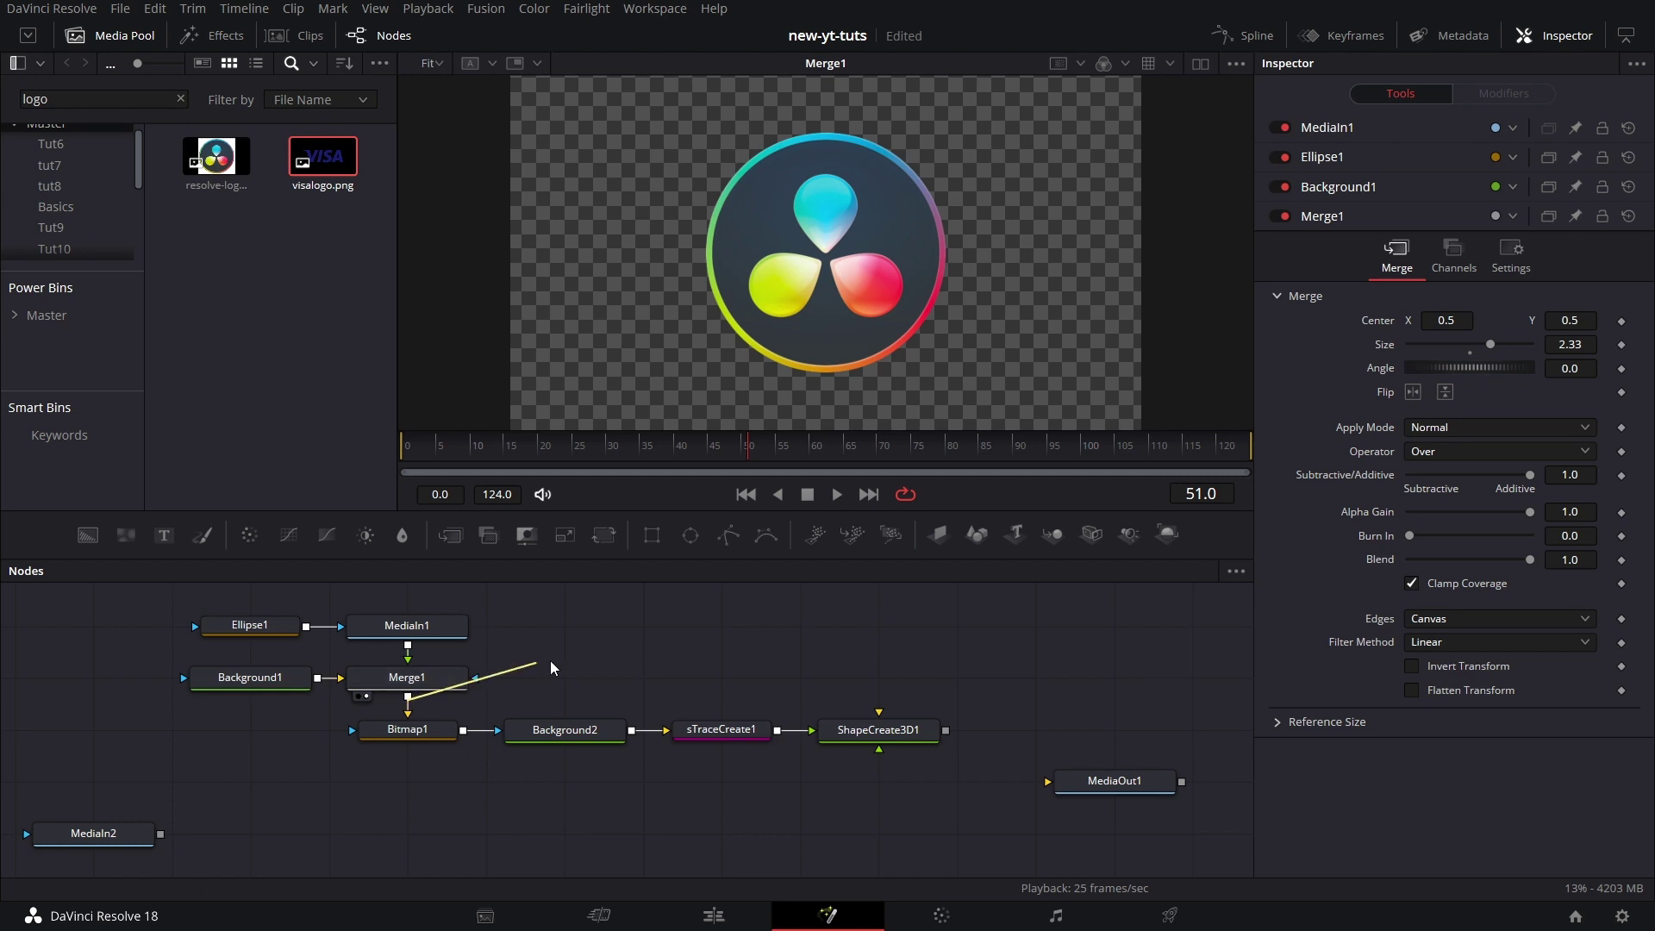
Connect Merge1's output to ShapeCreate3D1's material input and view the logo-faced coin.
{"action": "left_click_drag", "start_coordinate": [568, 659], "coordinate": [881, 750]}
{"action": "left_click", "coordinate": [905, 732]}
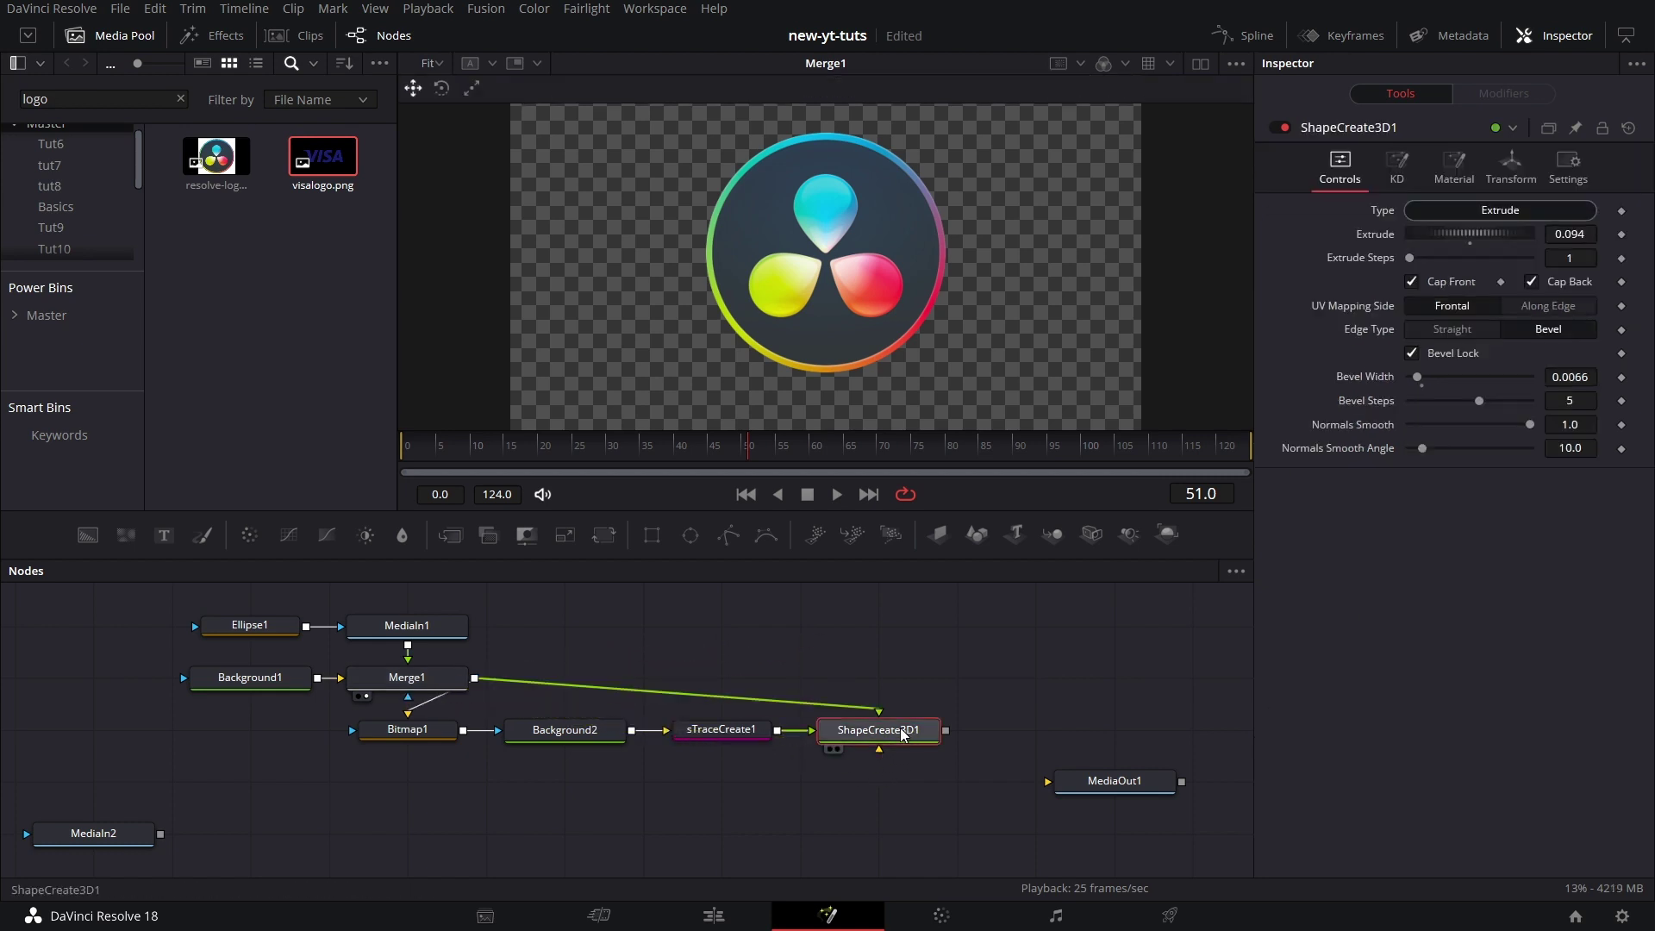
{"action": "left_click", "coordinate": [828, 748]}
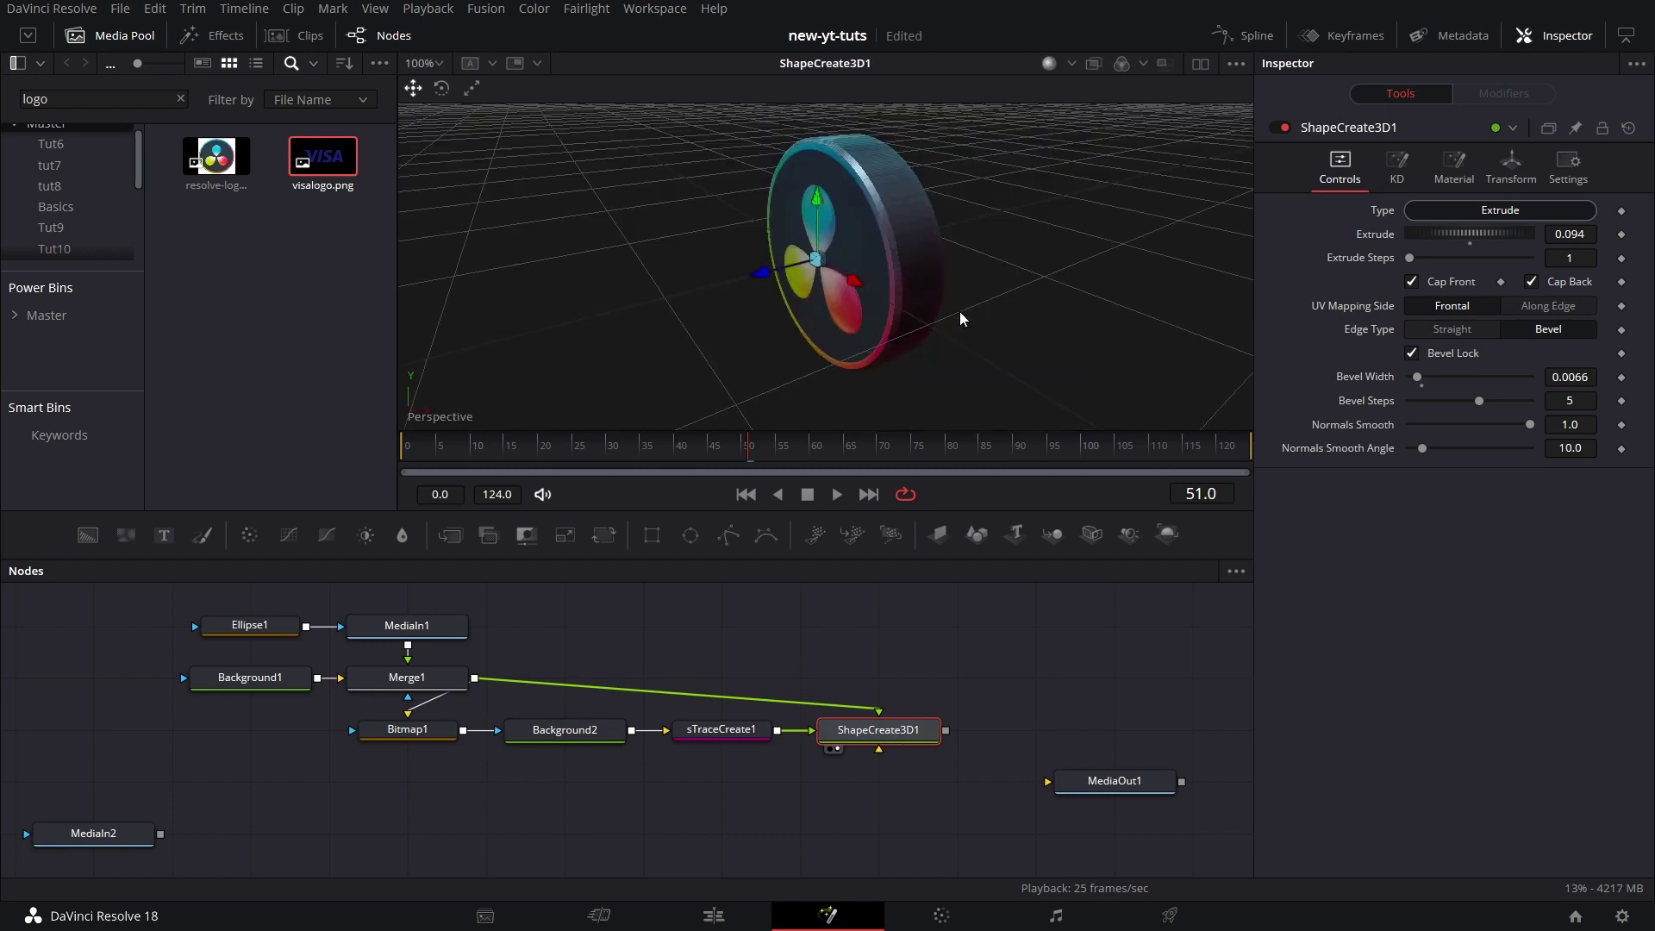
{"action": "scroll", "coordinate": [953, 312], "scroll_direction": "up", "scroll_amount": 3}
{"action": "left_click_drag", "start_coordinate": [953, 312], "coordinate": [740, 262]}
Raise sTraceCreate1's Shape Trace Threshold to 0.921.
{"action": "left_click", "coordinate": [719, 731]}
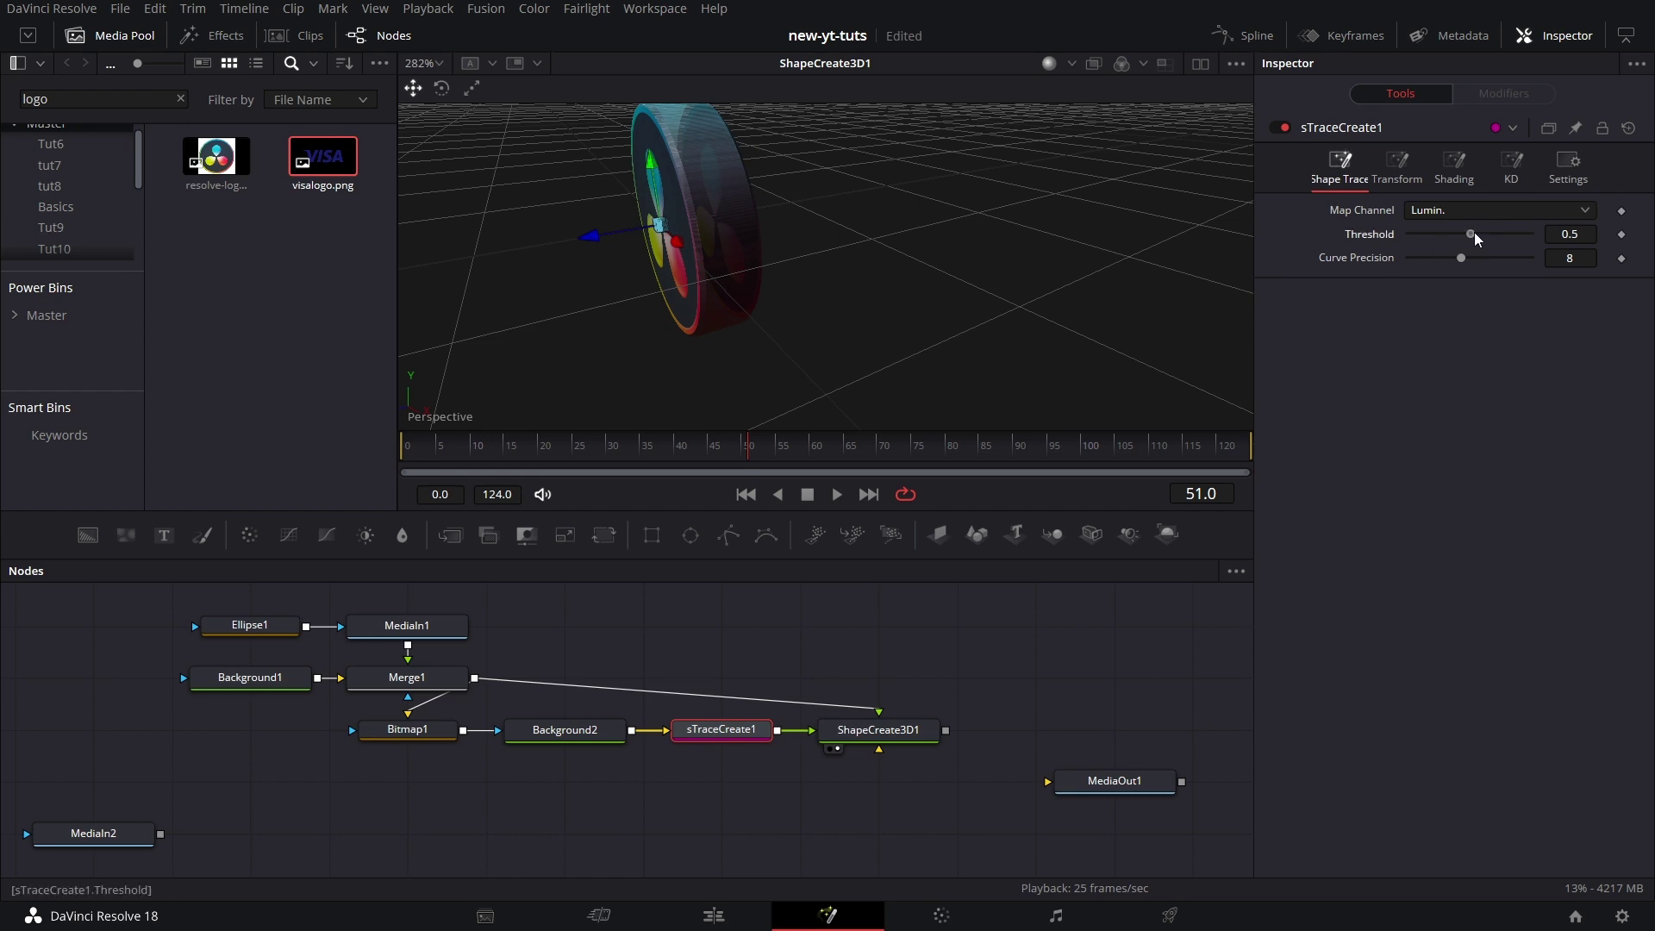
{"action": "left_click_drag", "start_coordinate": [1474, 233], "coordinate": [1519, 232]}
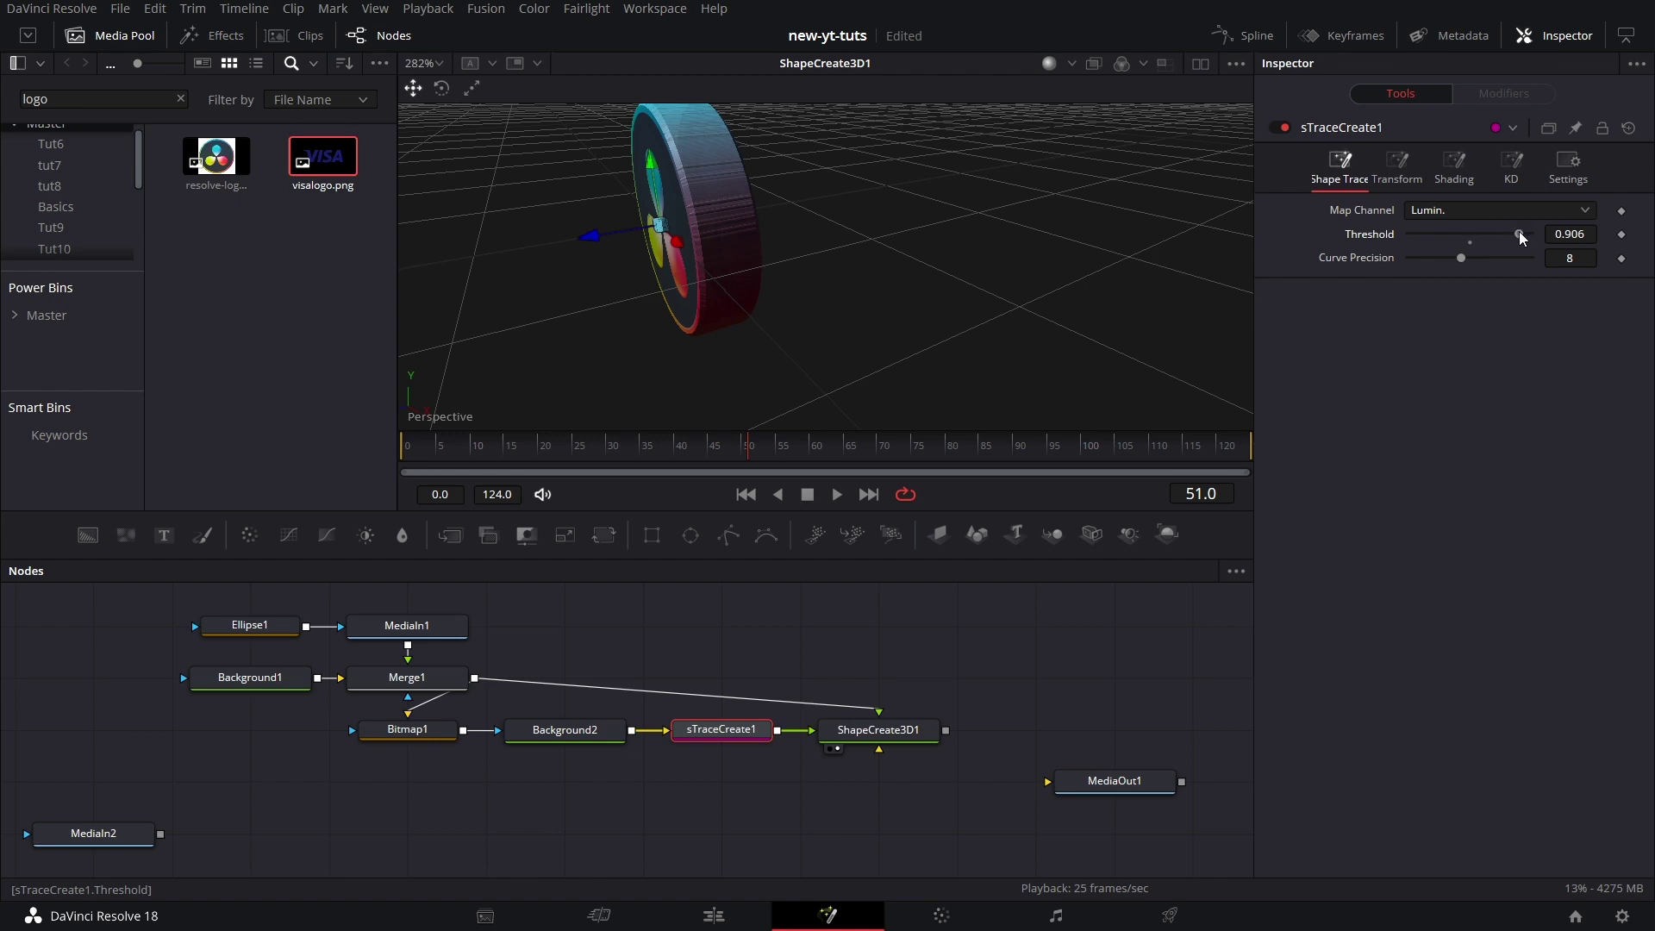
{"action": "mouse_move", "coordinate": [1519, 231]}
{"action": "left_mouse_down"}
{"action": "mouse_move", "coordinate": [1538, 233]}
{"action": "mouse_move", "coordinate": [1521, 231]}
{"action": "left_mouse_up"}
{"action": "left_click_drag", "start_coordinate": [955, 703], "coordinate": [899, 712]}
Add a Renderer3D1 node fed by ShapeCreate3D1 and view its output.
{"action": "left_click", "coordinate": [910, 680]}
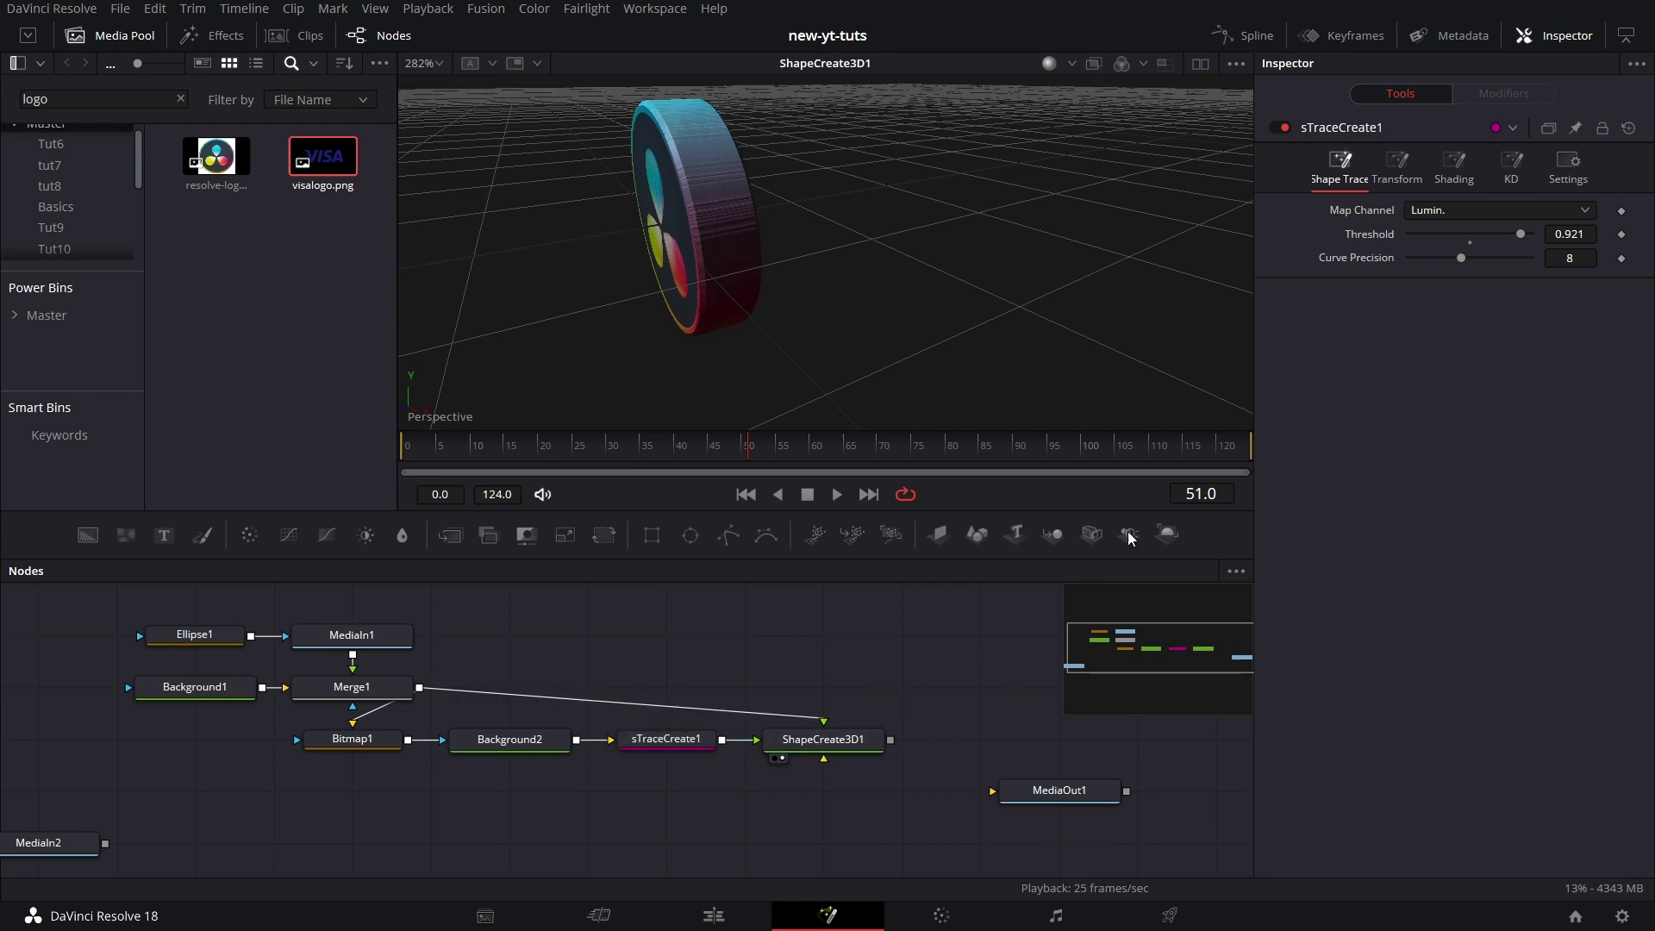
{"action": "left_click_drag", "start_coordinate": [1169, 529], "coordinate": [1100, 743]}
{"action": "left_click_drag", "start_coordinate": [942, 744], "coordinate": [732, 680]}
{"action": "left_click_drag", "start_coordinate": [878, 697], "coordinate": [920, 696]}
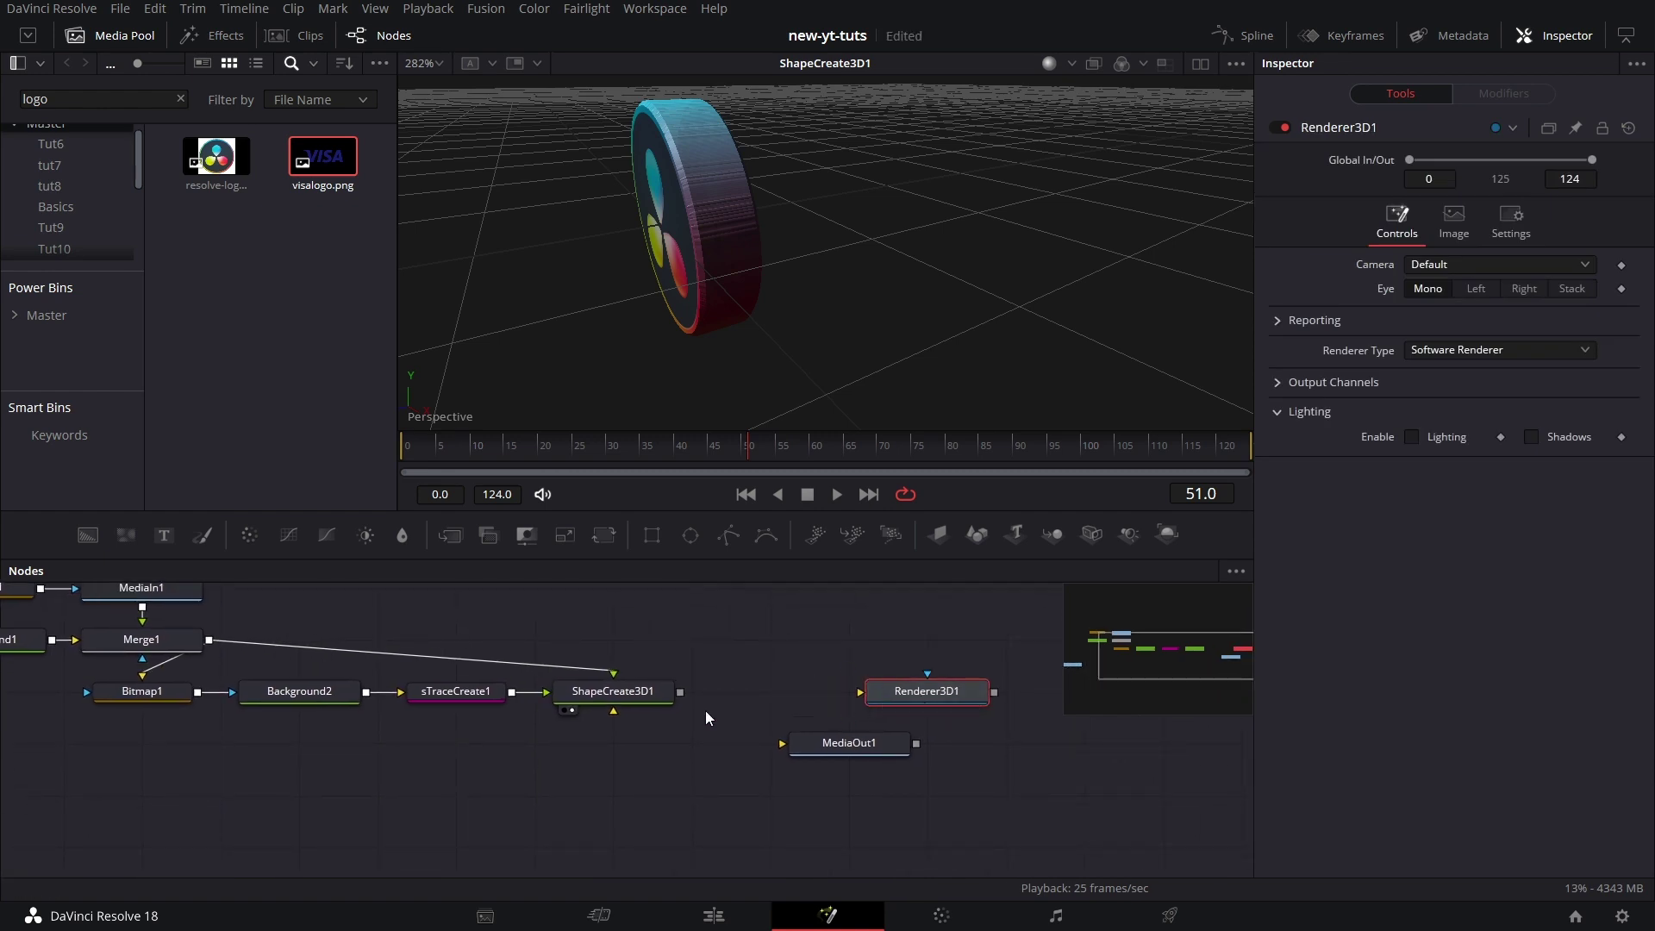
{"action": "left_click_drag", "start_coordinate": [679, 691], "coordinate": [950, 696]}
{"action": "key", "text": "1"}
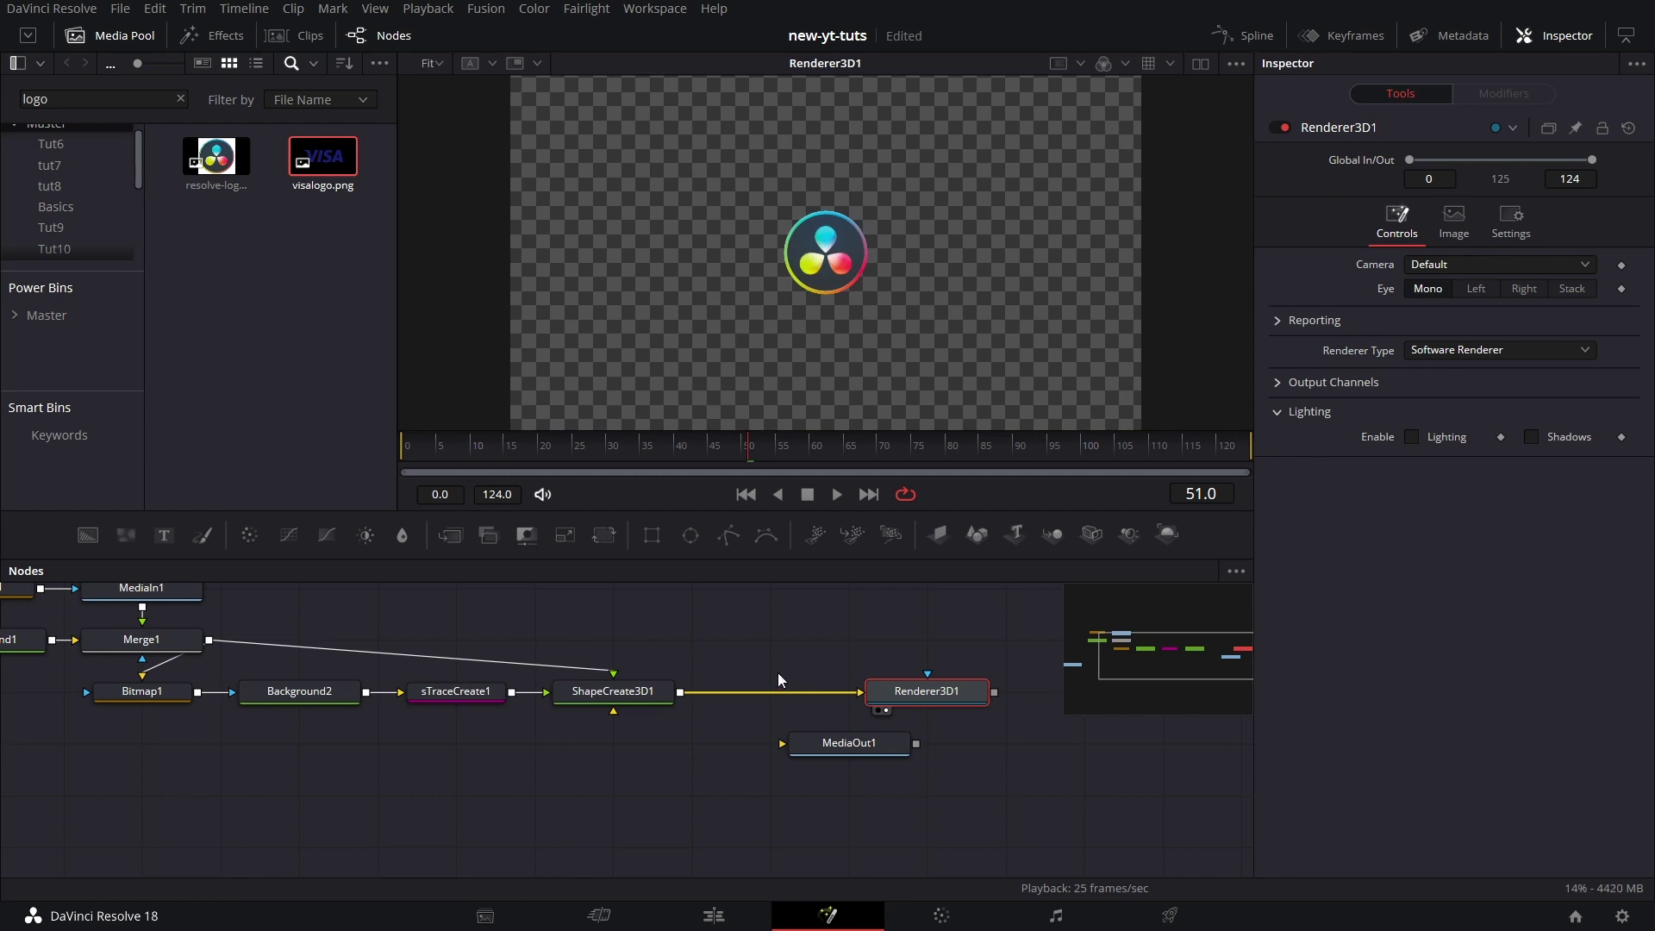
Search the tool list with 'tra' for a 3D transform to follow ShapeCreate3D1.
{"action": "left_click", "coordinate": [632, 689]}
{"action": "key", "text": "shift+space"}
{"action": "type", "text": "tras"}
{"action": "key", "text": "BackSpace"}
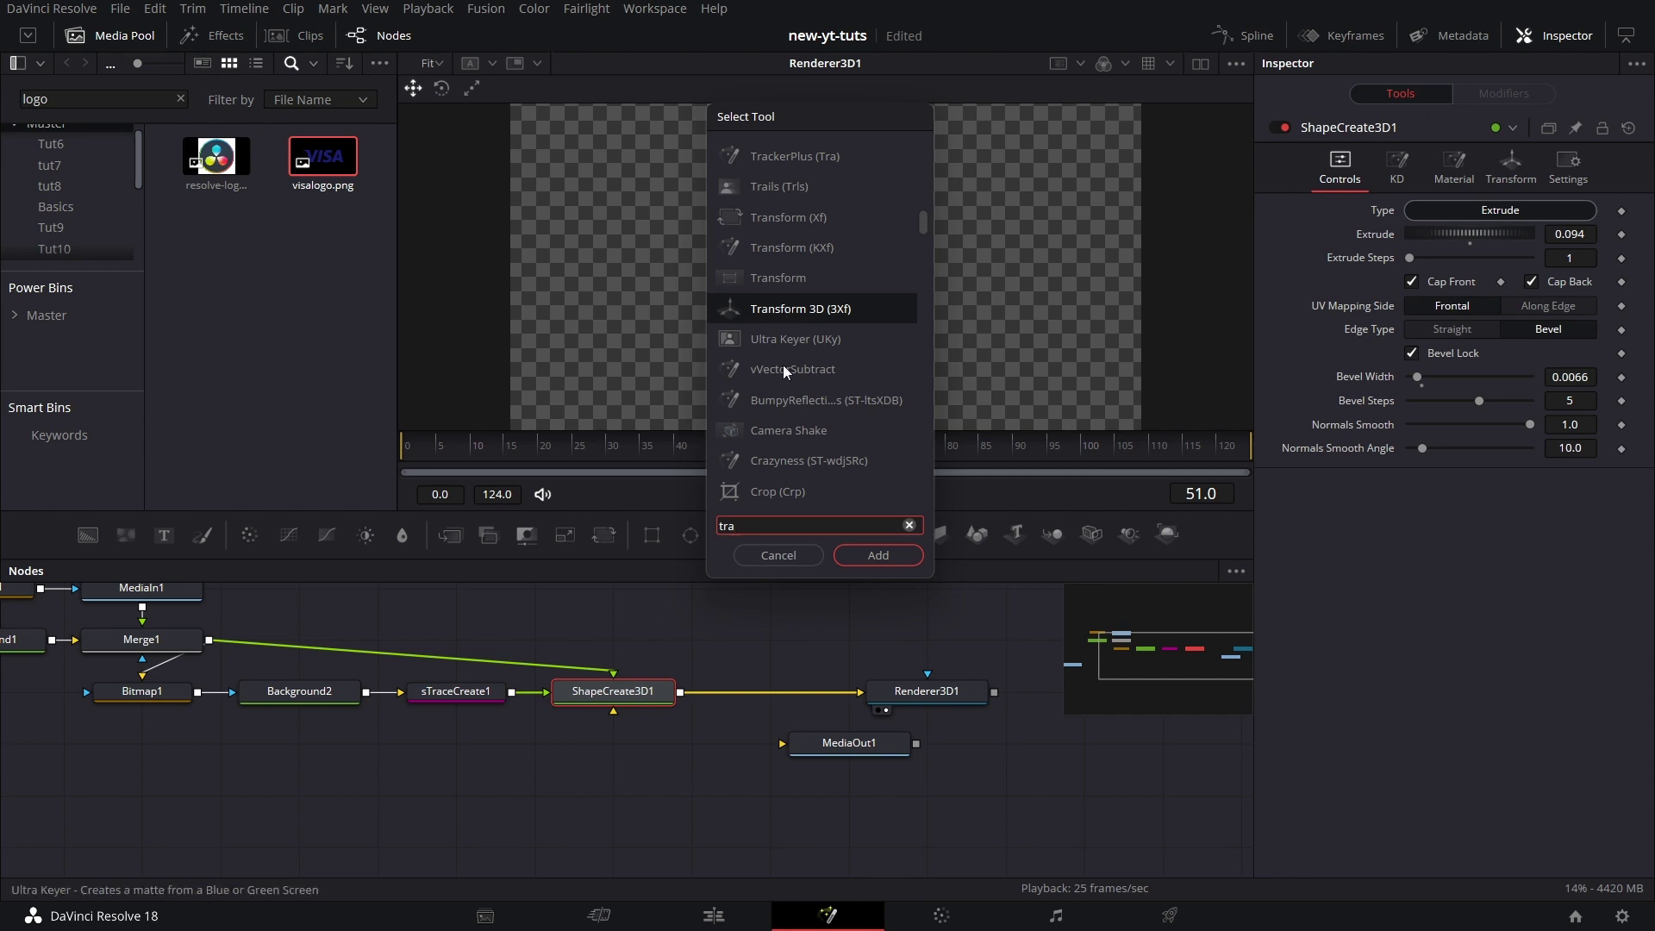
Insert Transform3D1 after ShapeCreate3D1 with Scale 2.717 and Rotation Y -60.
{"action": "left_click", "coordinate": [874, 557]}
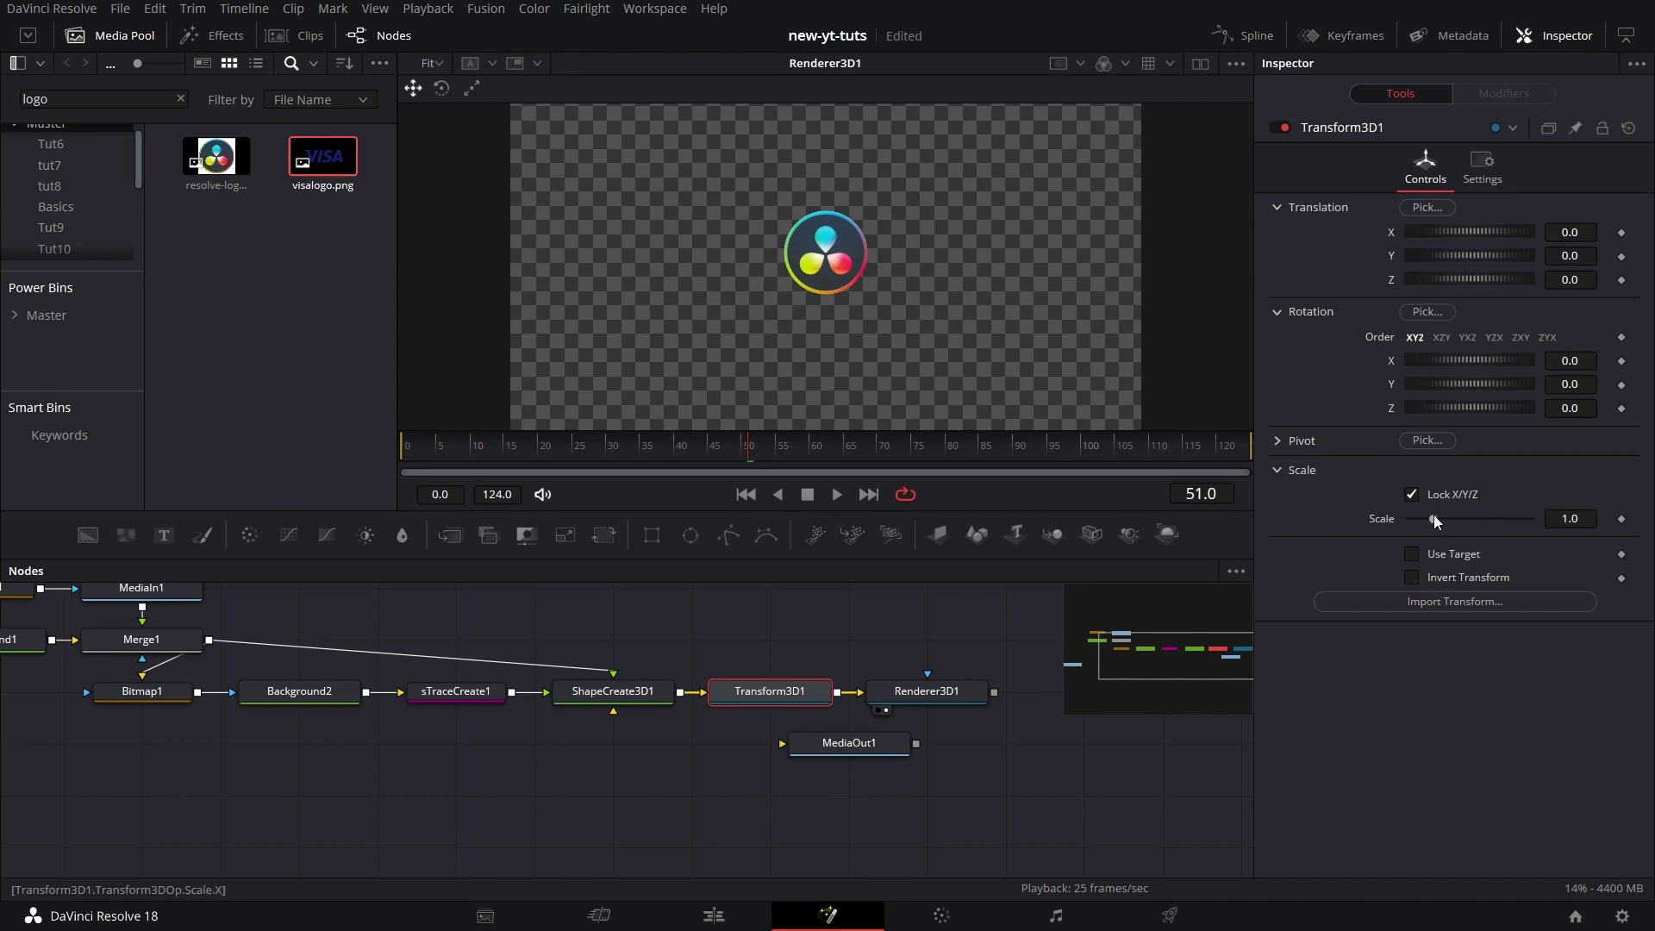
{"action": "left_click_drag", "start_coordinate": [1434, 514], "coordinate": [1476, 508]}
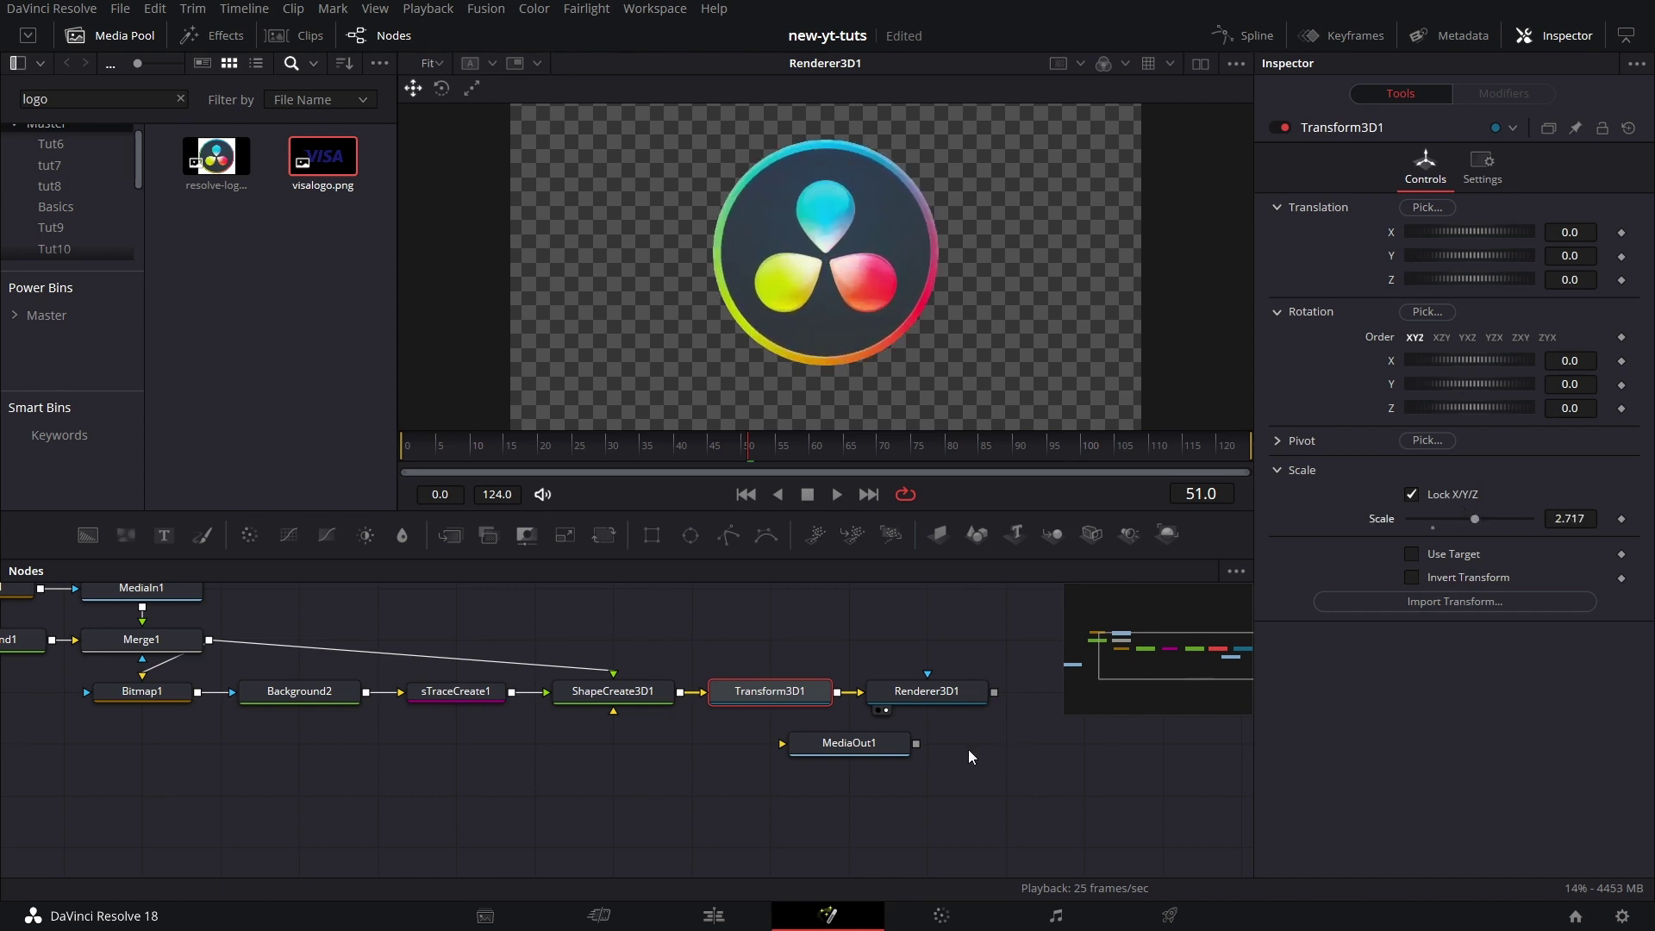
{"action": "mouse_move", "coordinate": [1433, 384]}
{"action": "left_mouse_down"}
{"action": "mouse_move", "coordinate": [1463, 385]}
{"action": "mouse_move", "coordinate": [1419, 364]}
{"action": "left_mouse_up"}
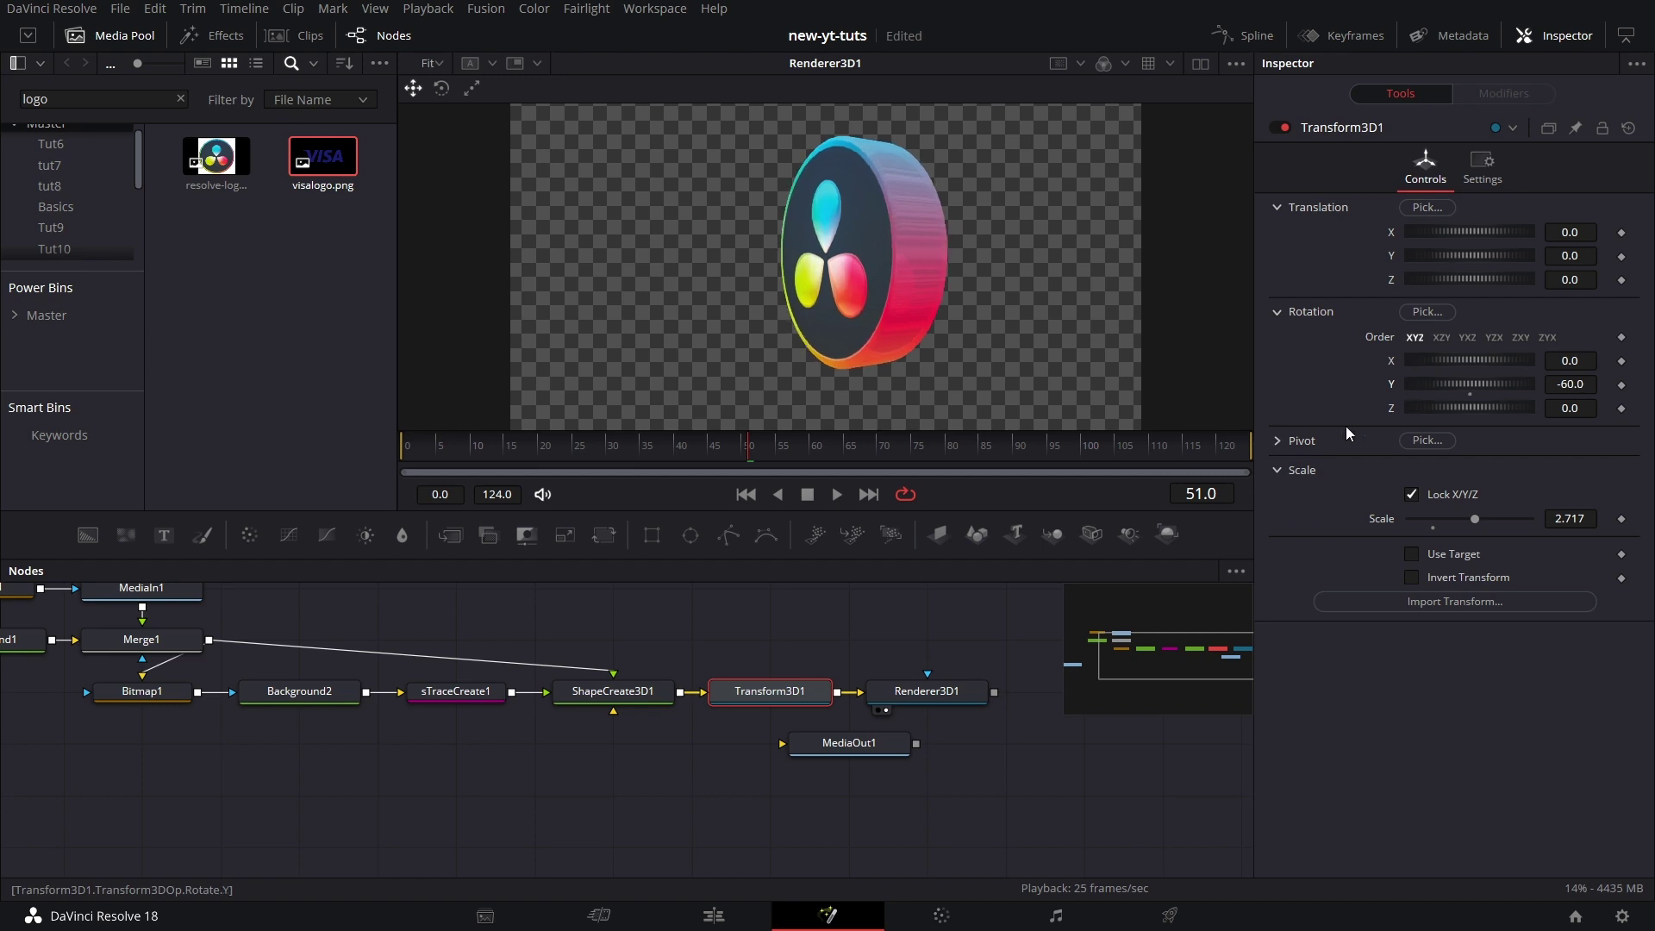
Switch Renderer3D1 to OpenGL Renderer and set Transform3D1's Y rotation to -224.3.
{"action": "left_click", "coordinate": [949, 693]}
{"action": "left_click", "coordinate": [1500, 351]}
{"action": "left_click", "coordinate": [1421, 375]}
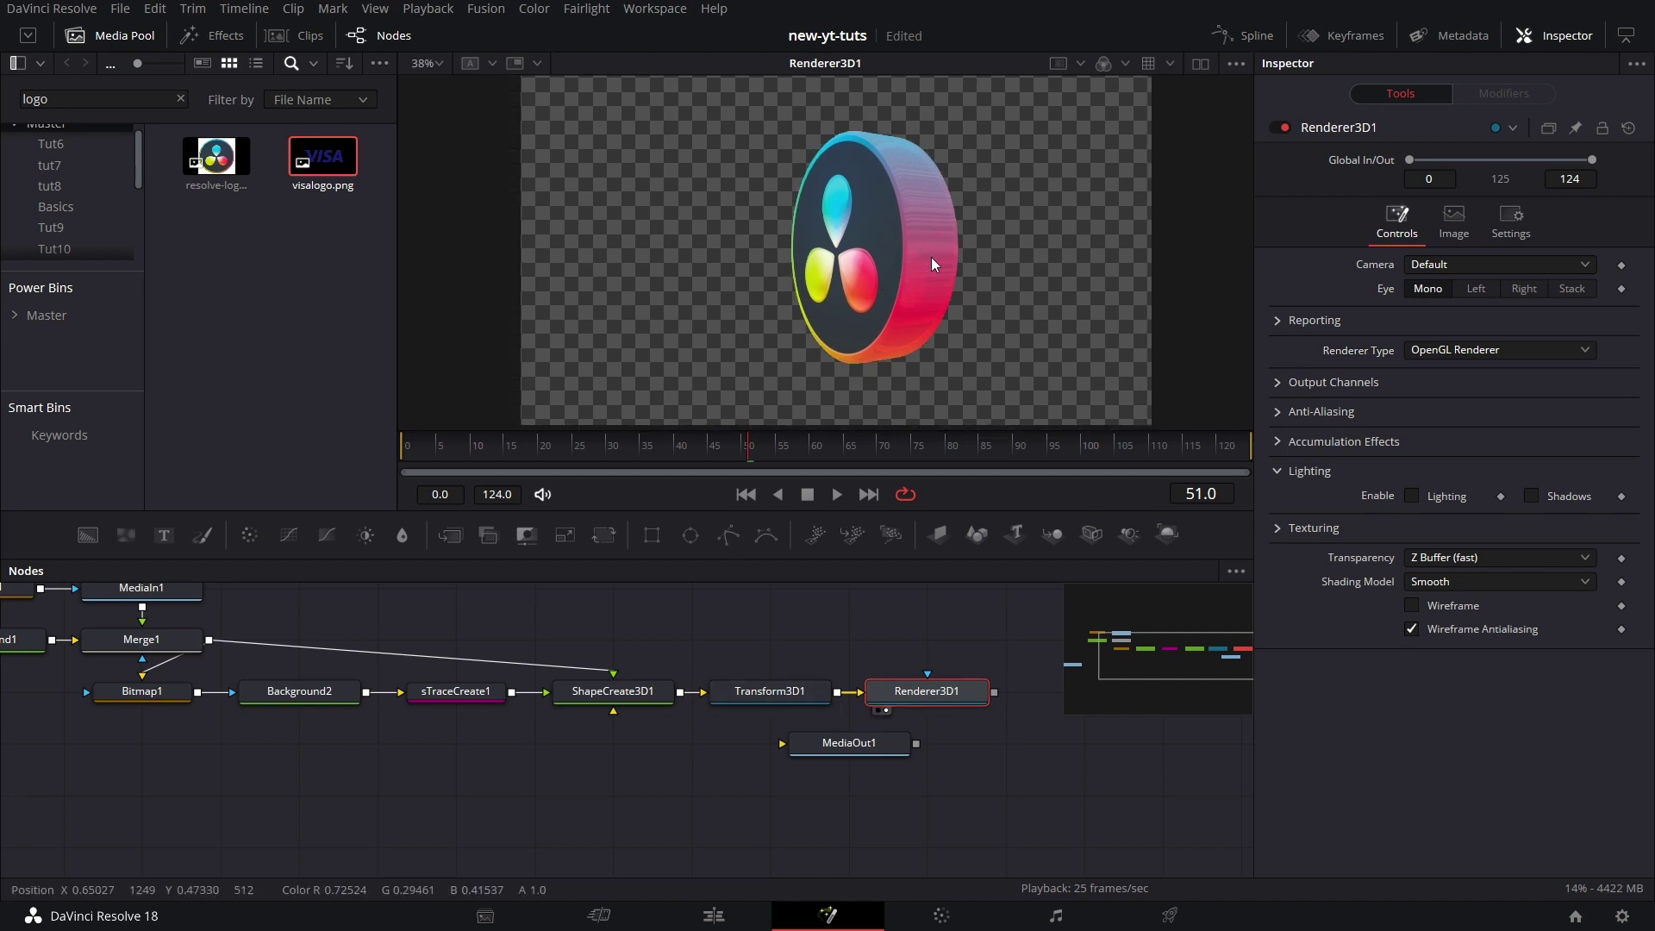
{"action": "left_click", "coordinate": [730, 701]}
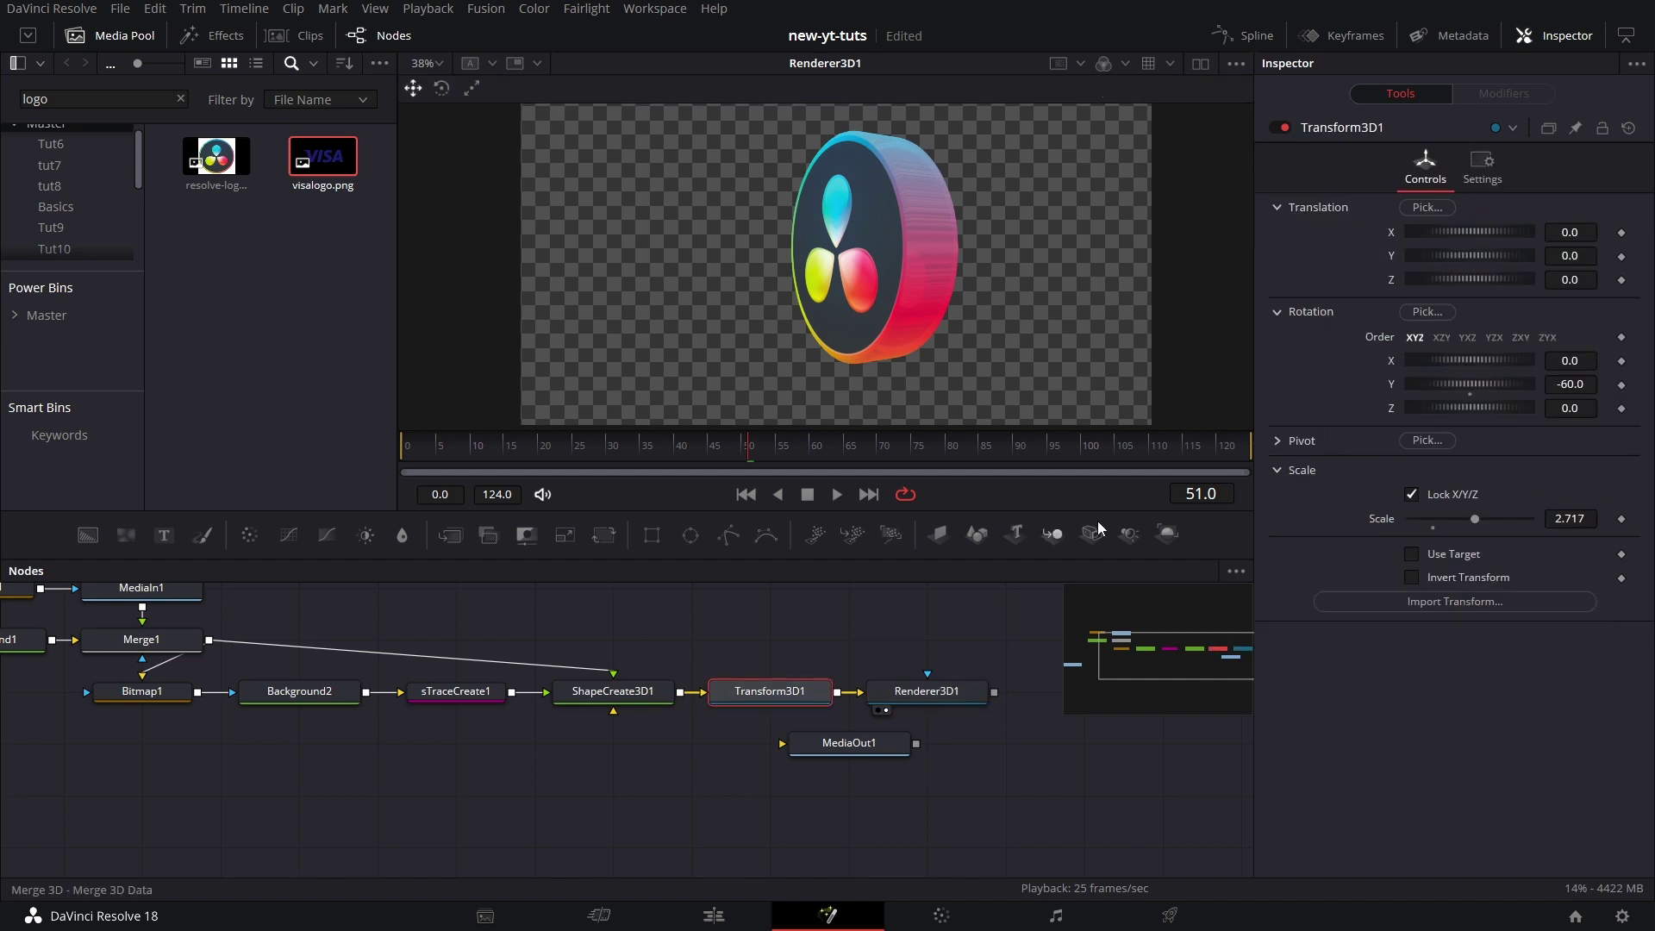
{"action": "left_click_drag", "start_coordinate": [1462, 383], "coordinate": [1399, 393]}
Move MediaIn2 beside MediaIn1 in the node graph.
{"action": "scroll", "coordinate": [517, 732], "scroll_direction": "up", "scroll_amount": 2}
{"action": "scroll", "coordinate": [517, 732], "scroll_direction": "left", "scroll_amount": 4}
{"action": "left_click_drag", "start_coordinate": [6, 851], "coordinate": [477, 642]}
Place MediaIn2's VISA logo below Bitmap1, wire it into Merge1, and view the extruded render.
{"action": "key", "text": "1"}
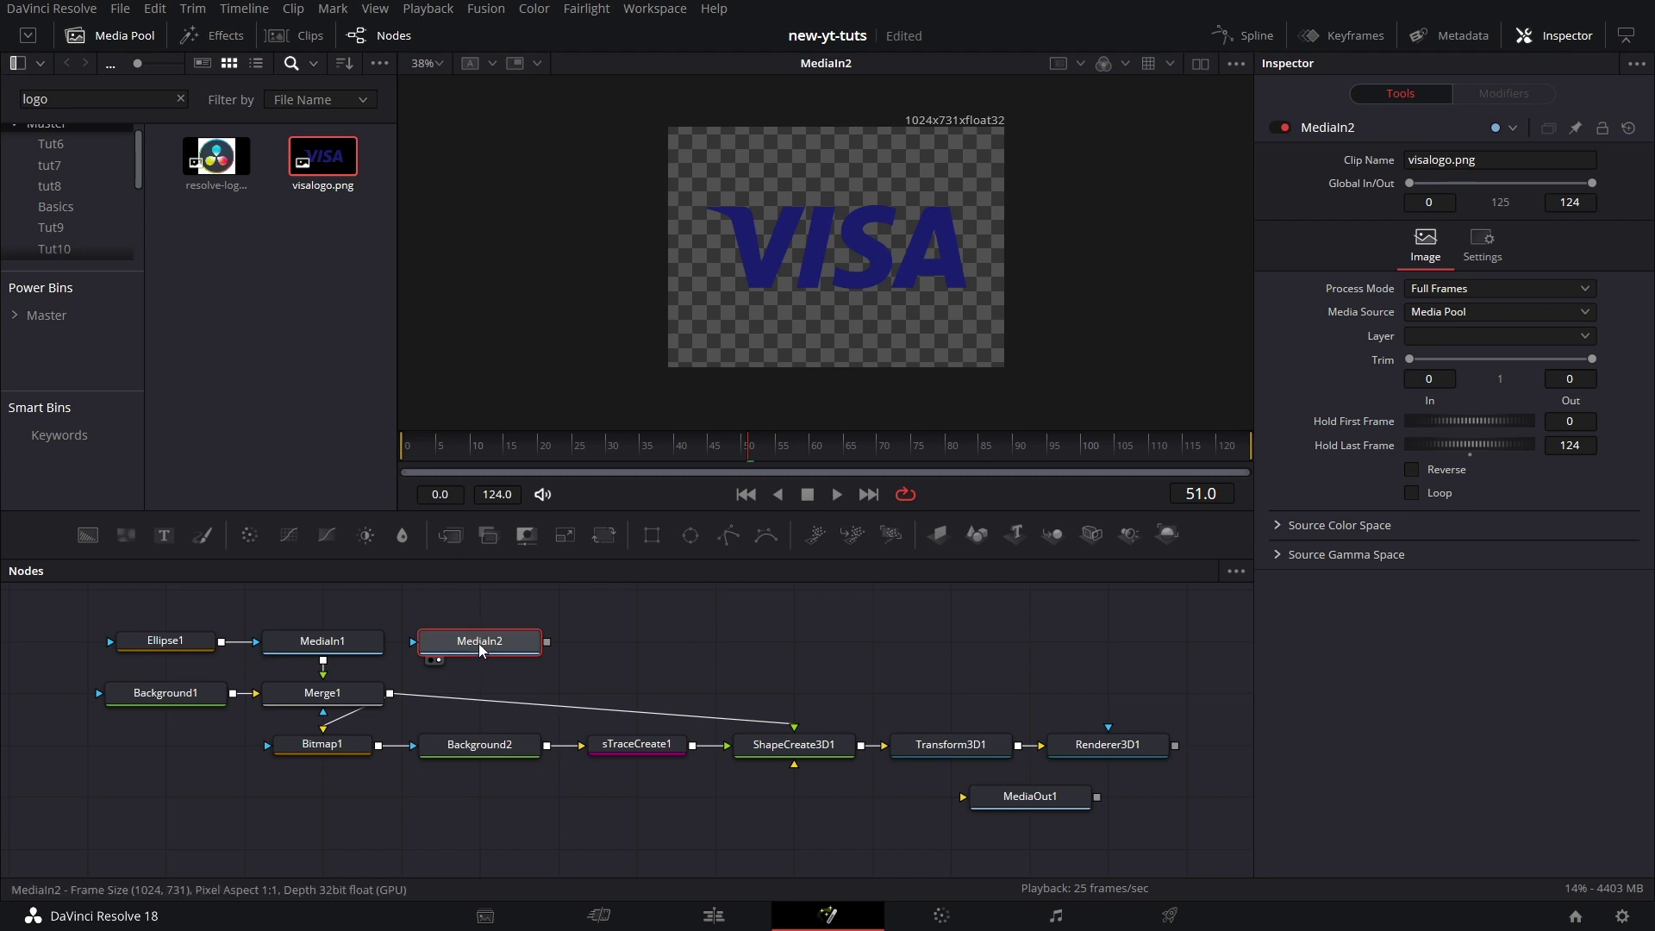
{"action": "left_click_drag", "start_coordinate": [480, 641], "coordinate": [140, 783]}
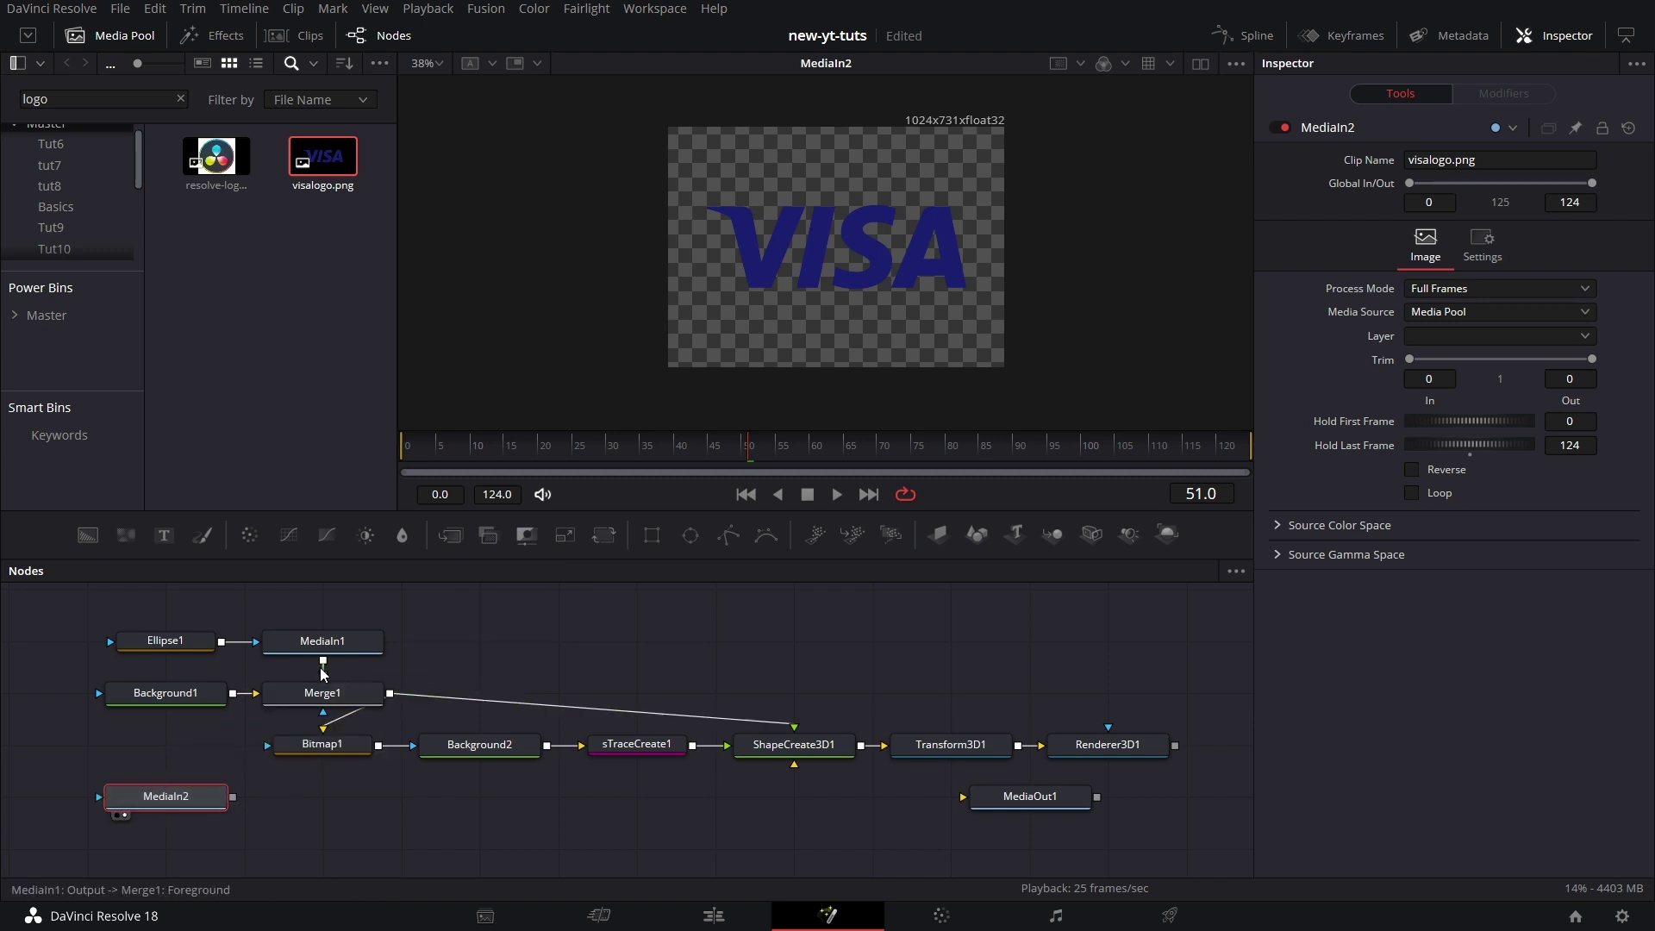
{"action": "left_click_drag", "start_coordinate": [233, 797], "coordinate": [299, 722]}
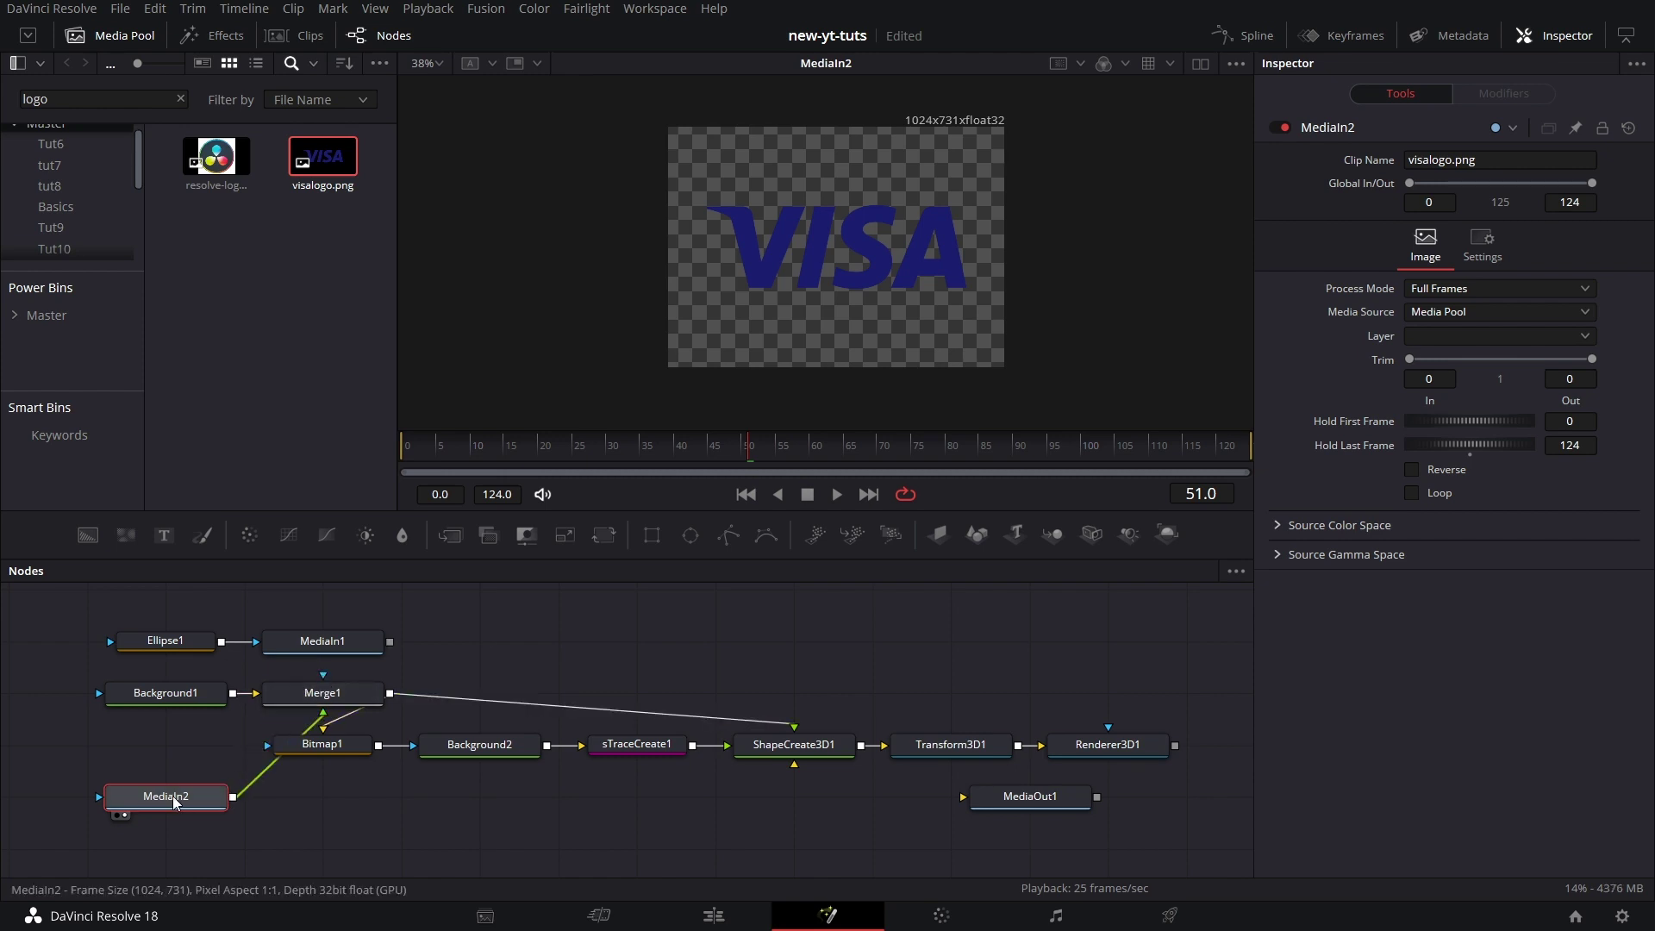
{"action": "left_click_drag", "start_coordinate": [172, 795], "coordinate": [329, 848]}
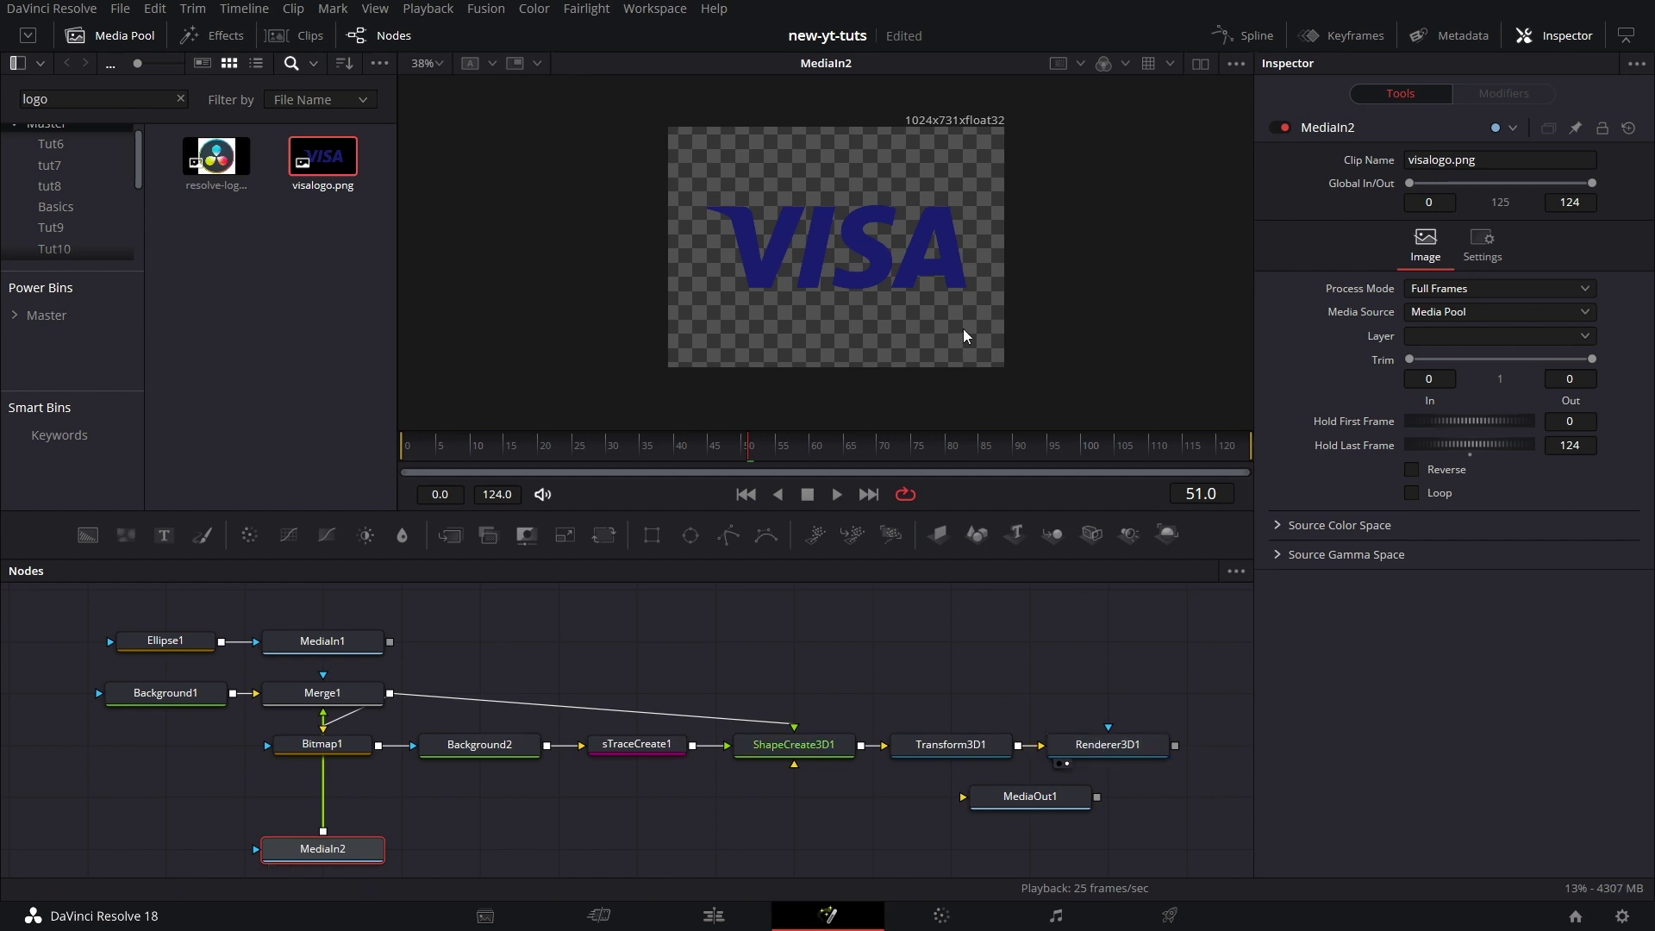
{"action": "left_click", "coordinate": [1067, 763]}
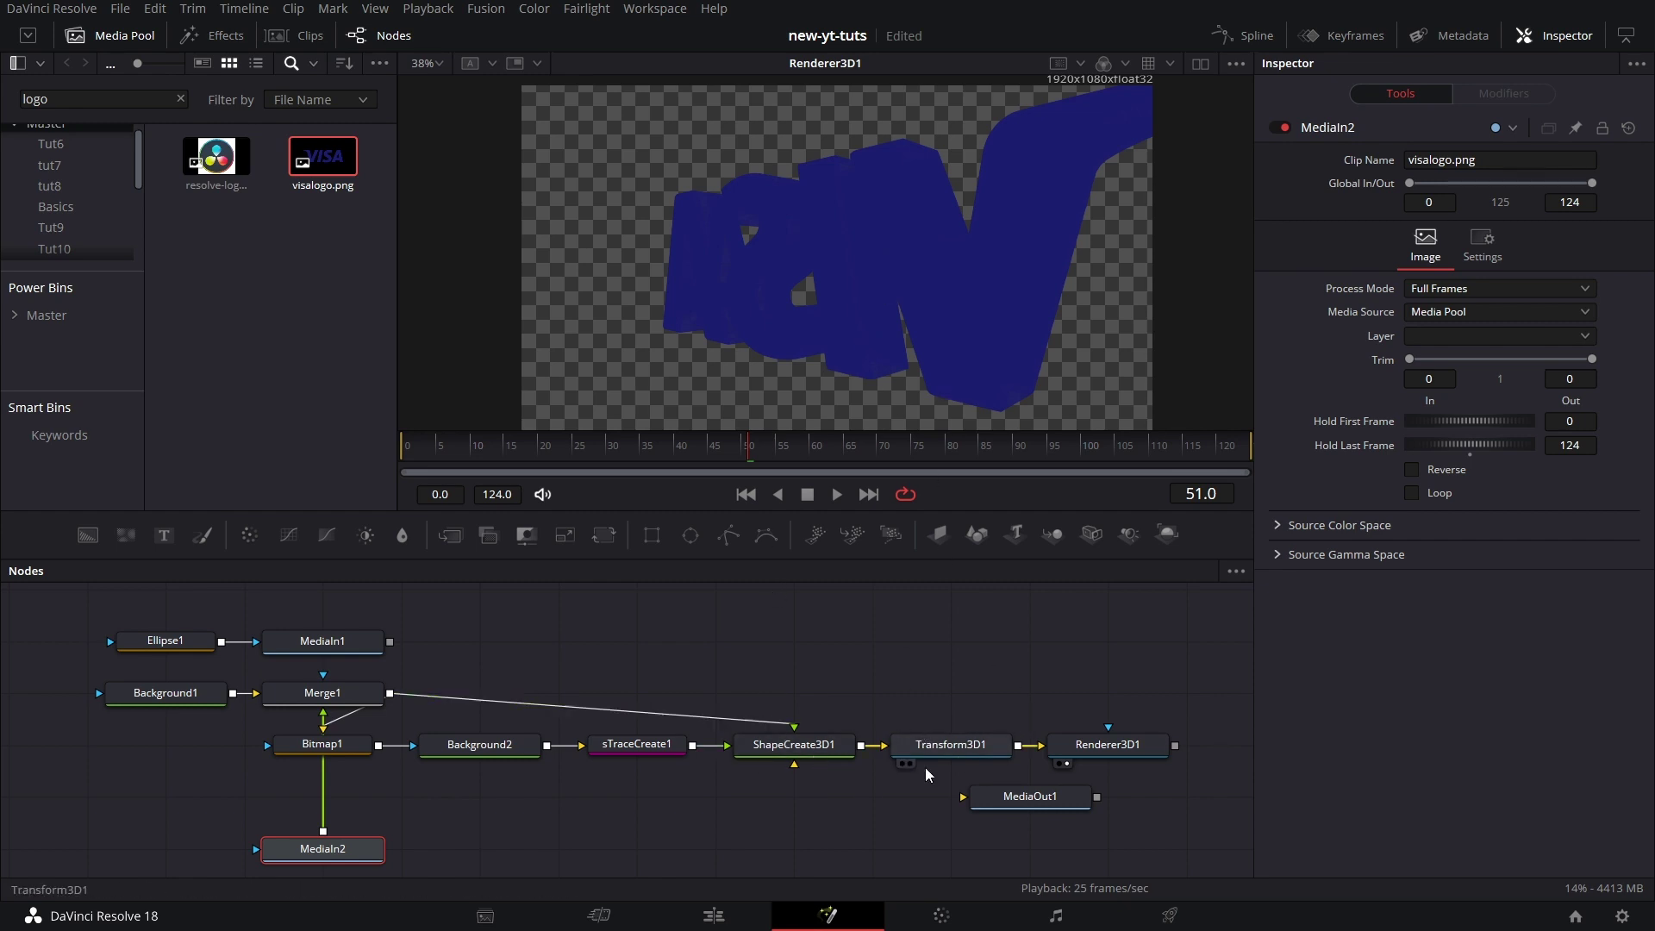
Set Transform3D1's Y rotation to 26.1 and shift Renderer3D1 further right.
{"action": "left_click", "coordinate": [945, 747]}
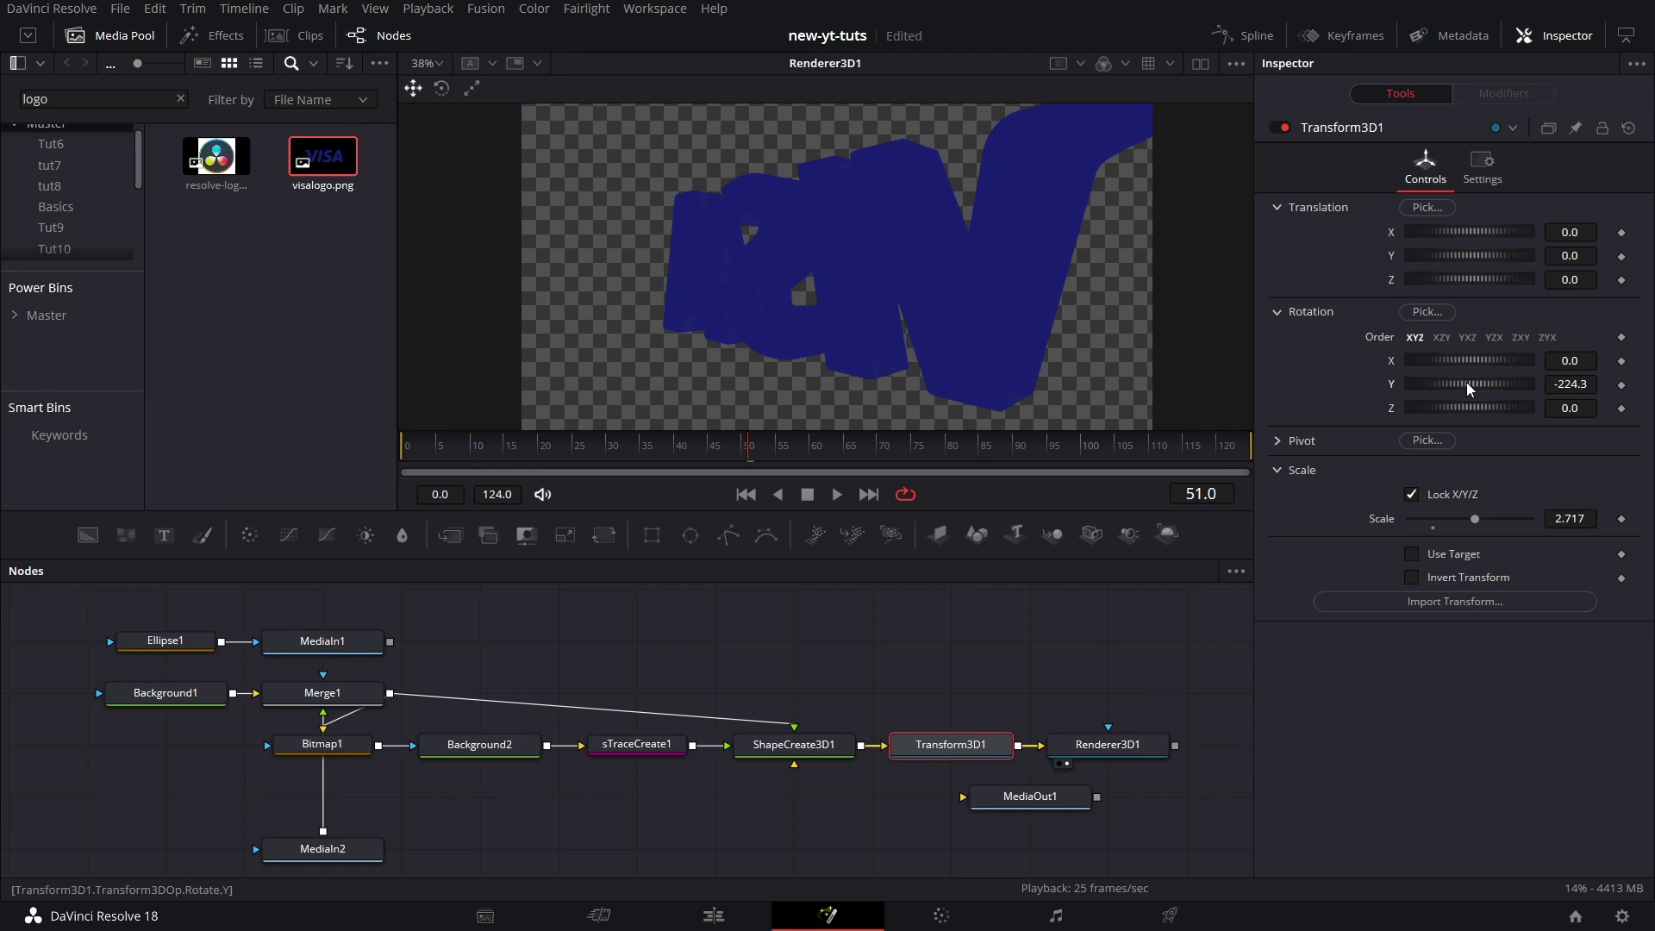
{"action": "left_click_drag", "start_coordinate": [1466, 381], "coordinate": [1558, 385]}
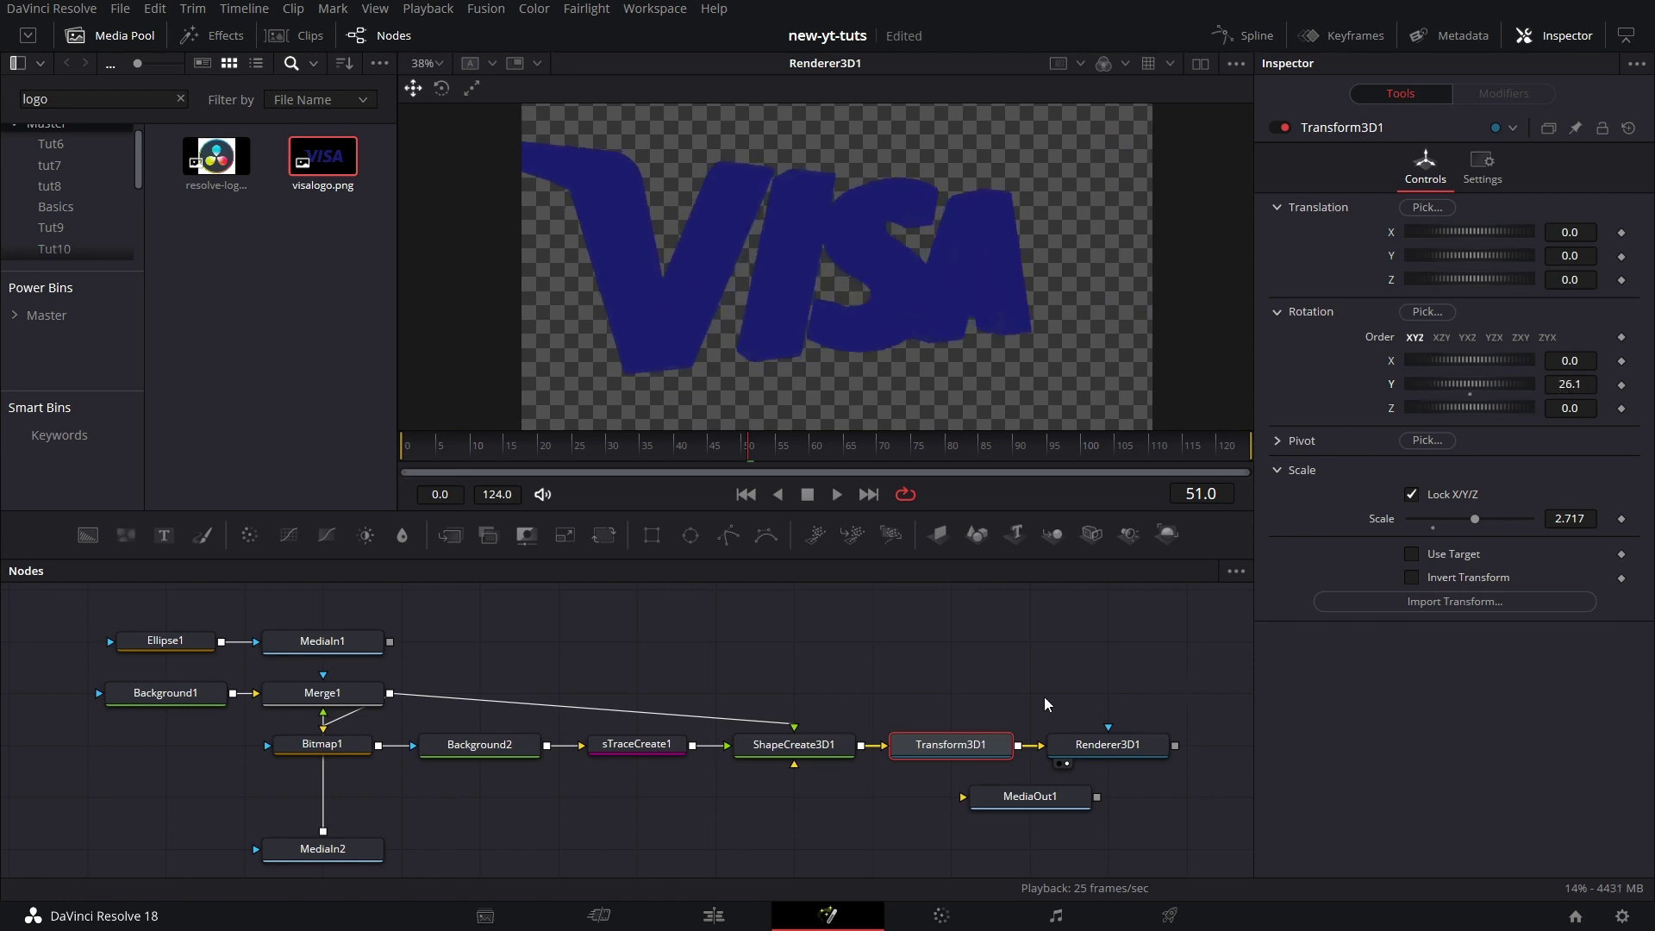
{"action": "left_click_drag", "start_coordinate": [1107, 756], "coordinate": [1186, 760]}
{"action": "left_click", "coordinate": [1185, 755]}
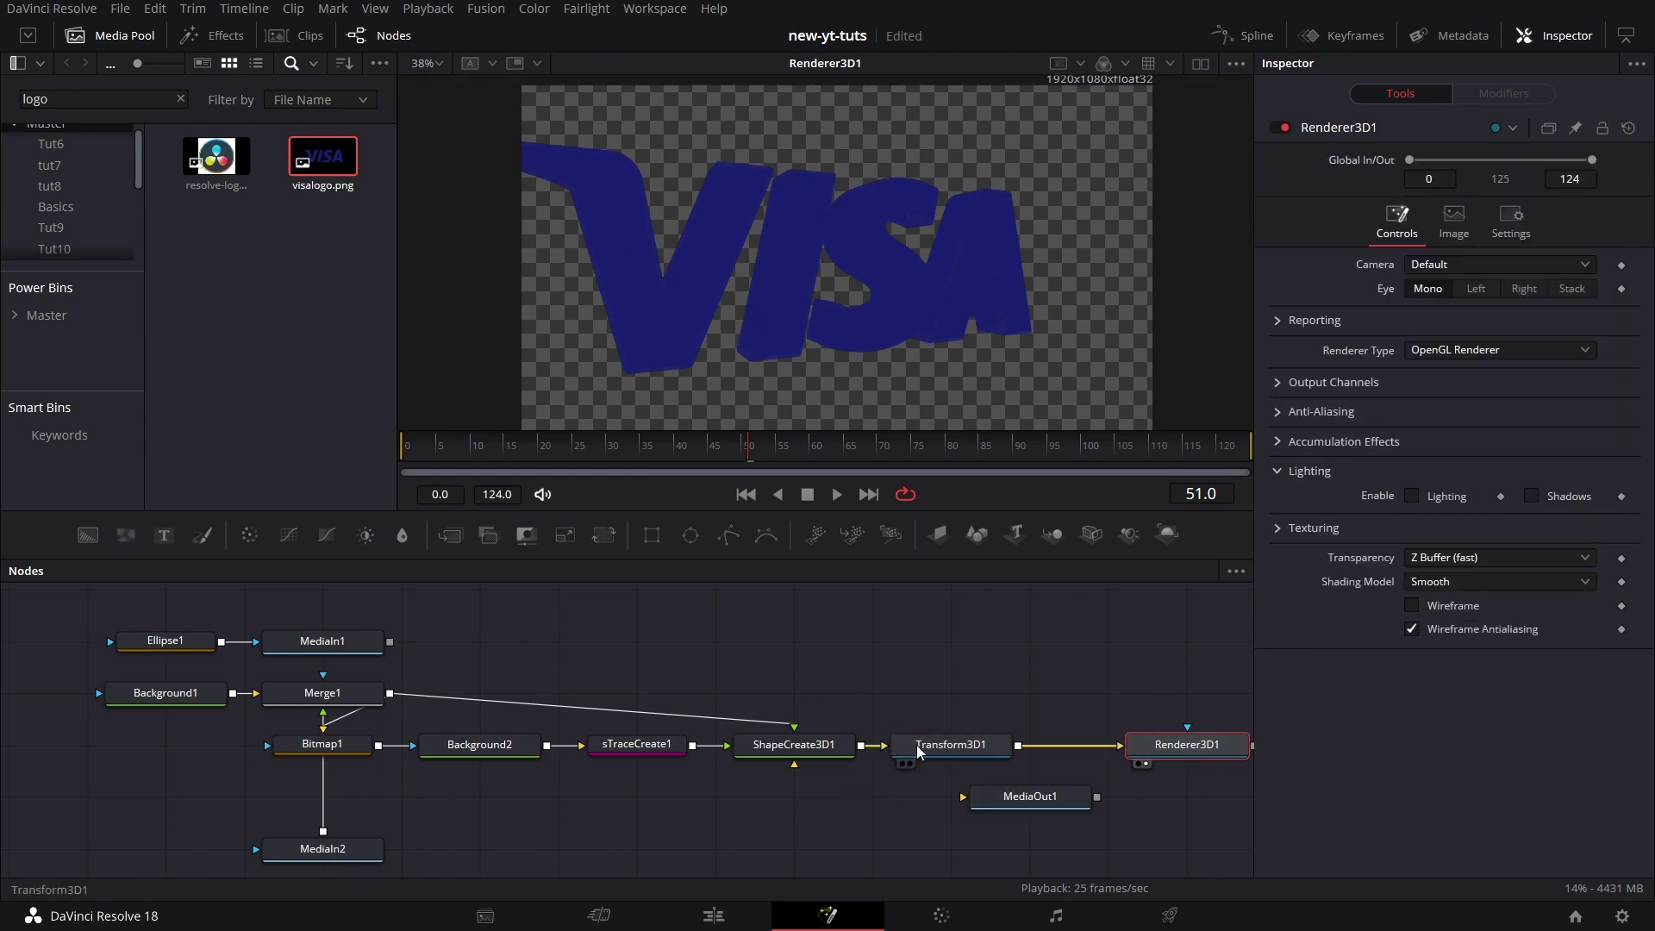
Rearrange Transform3D1, Renderer3D1 and MediaOut1, then add Merge3D1 and a SpotLight after Transform3D1.
{"action": "left_click_drag", "start_coordinate": [917, 750], "coordinate": [760, 801]}
{"action": "left_click_drag", "start_coordinate": [1031, 805], "coordinate": [1186, 852]}
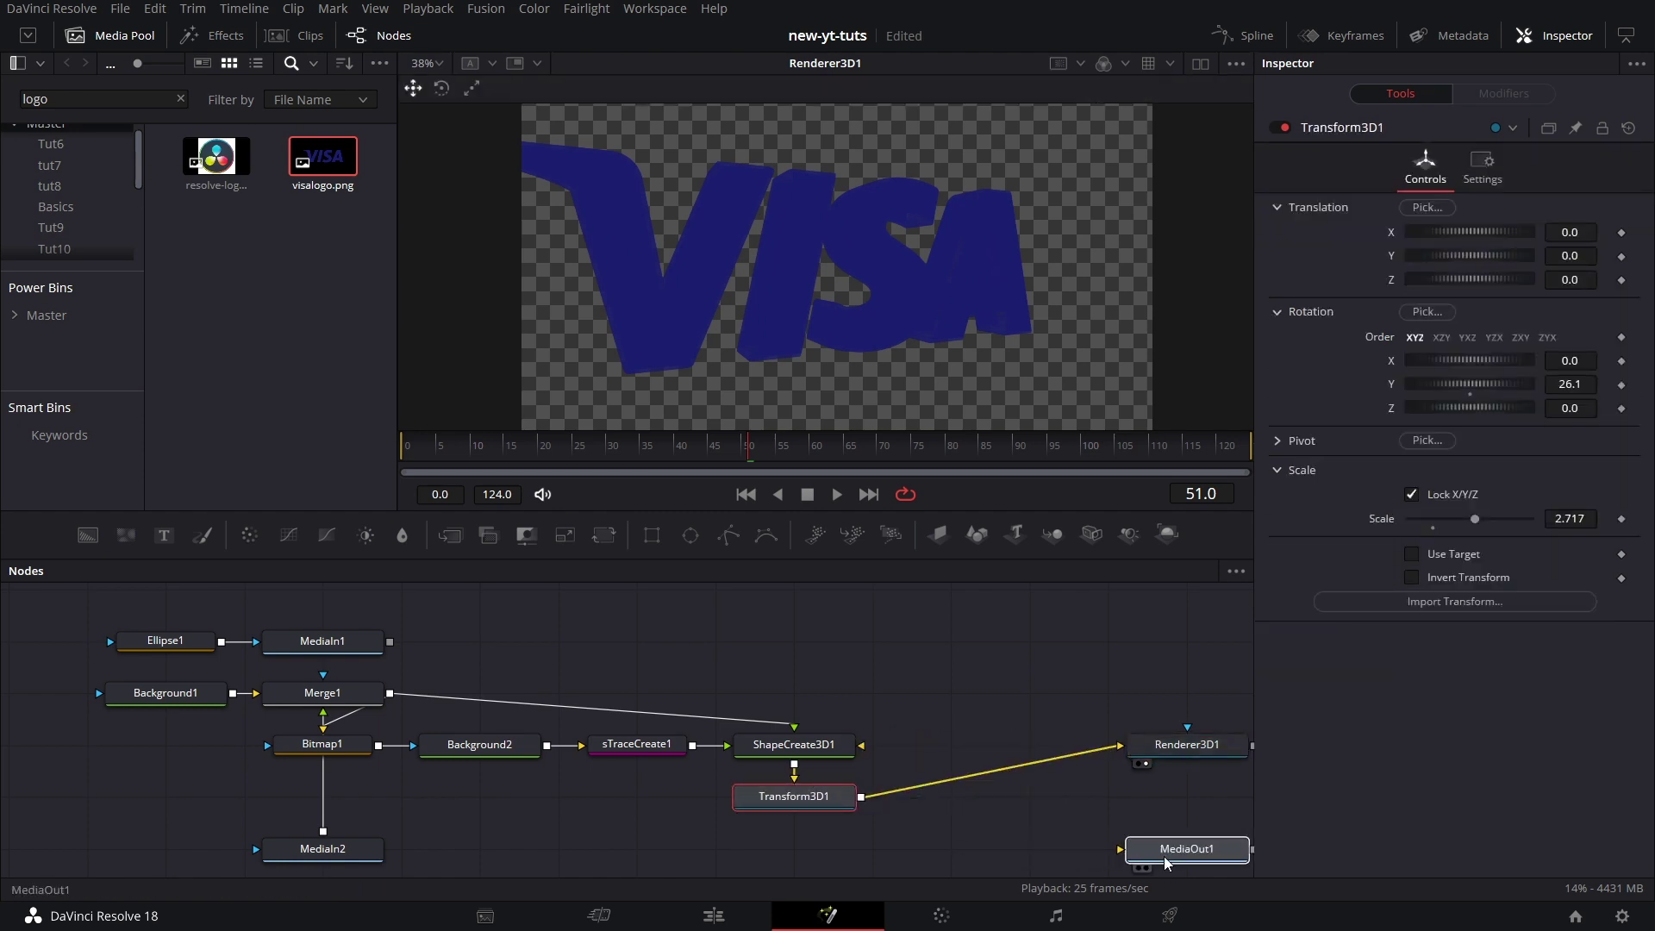
{"action": "left_click_drag", "start_coordinate": [1186, 752], "coordinate": [1107, 804]}
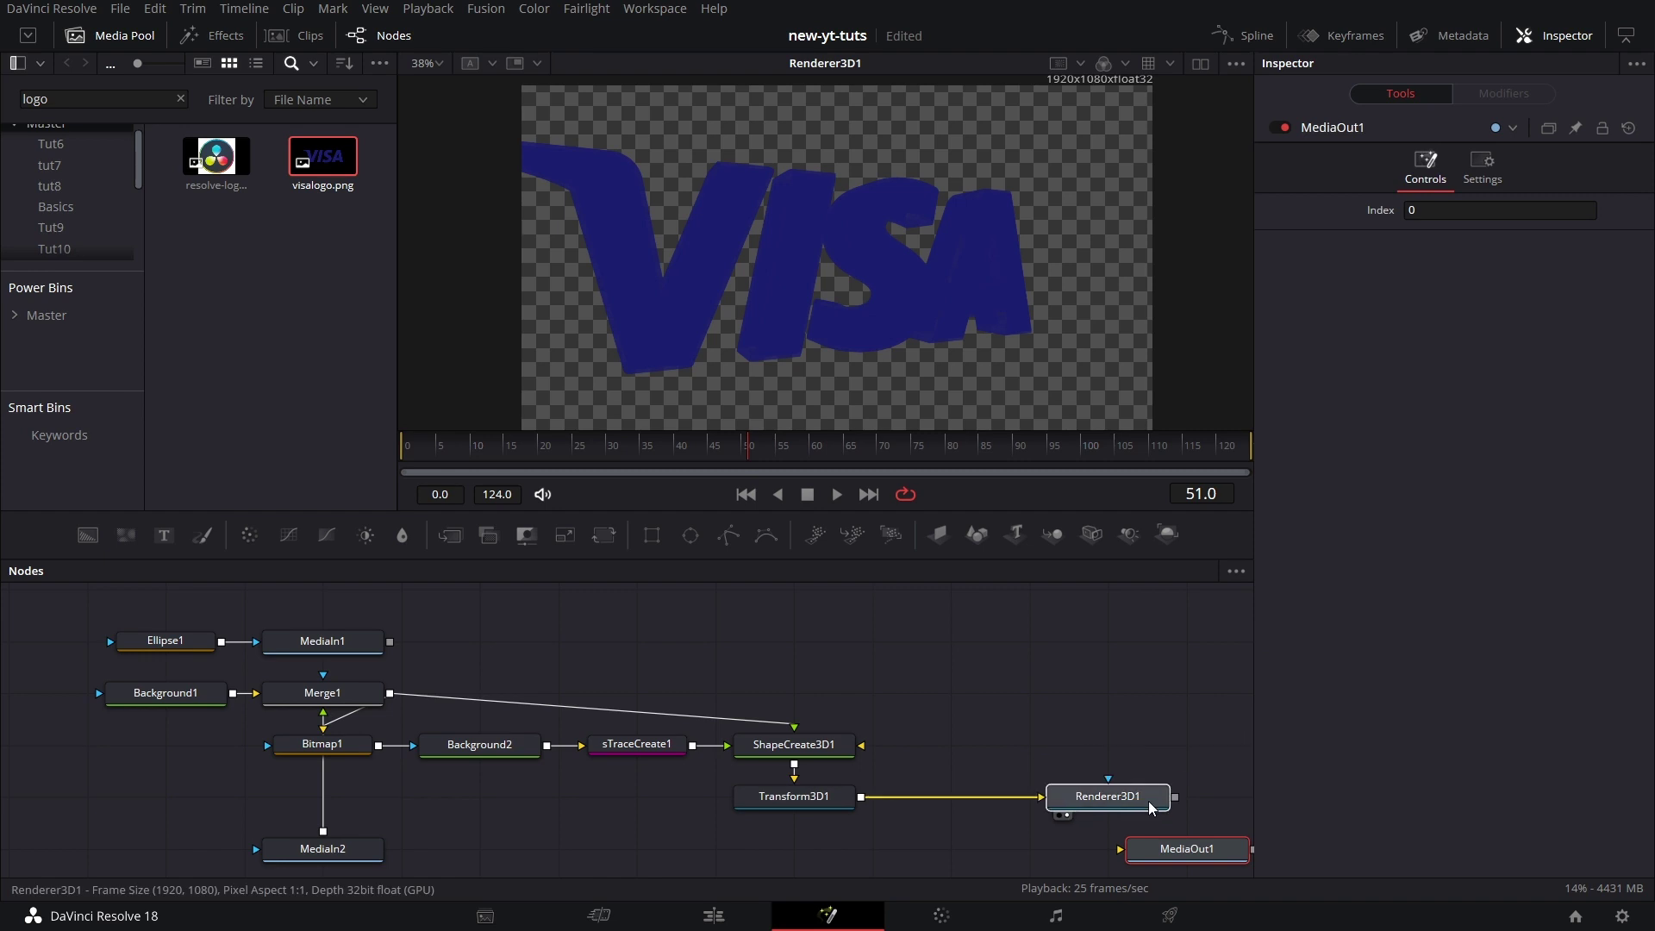
{"action": "left_click", "coordinate": [811, 806]}
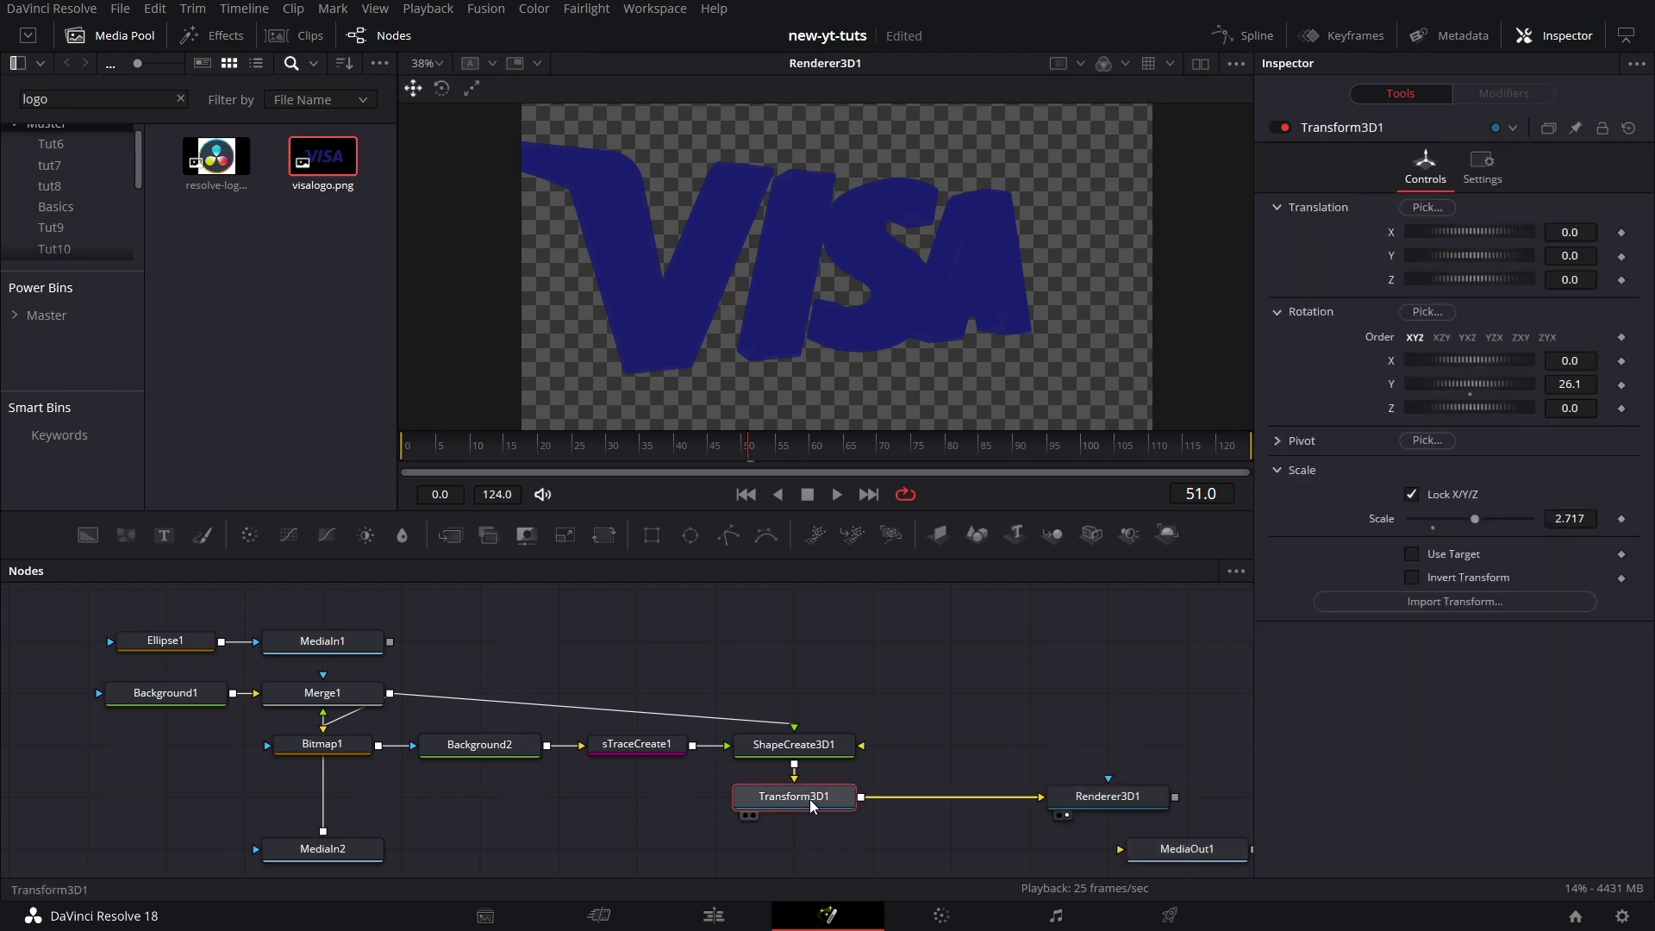
{"action": "left_click_drag", "start_coordinate": [1057, 529], "coordinate": [954, 793]}
{"action": "left_click_drag", "start_coordinate": [1129, 533], "coordinate": [959, 782]}
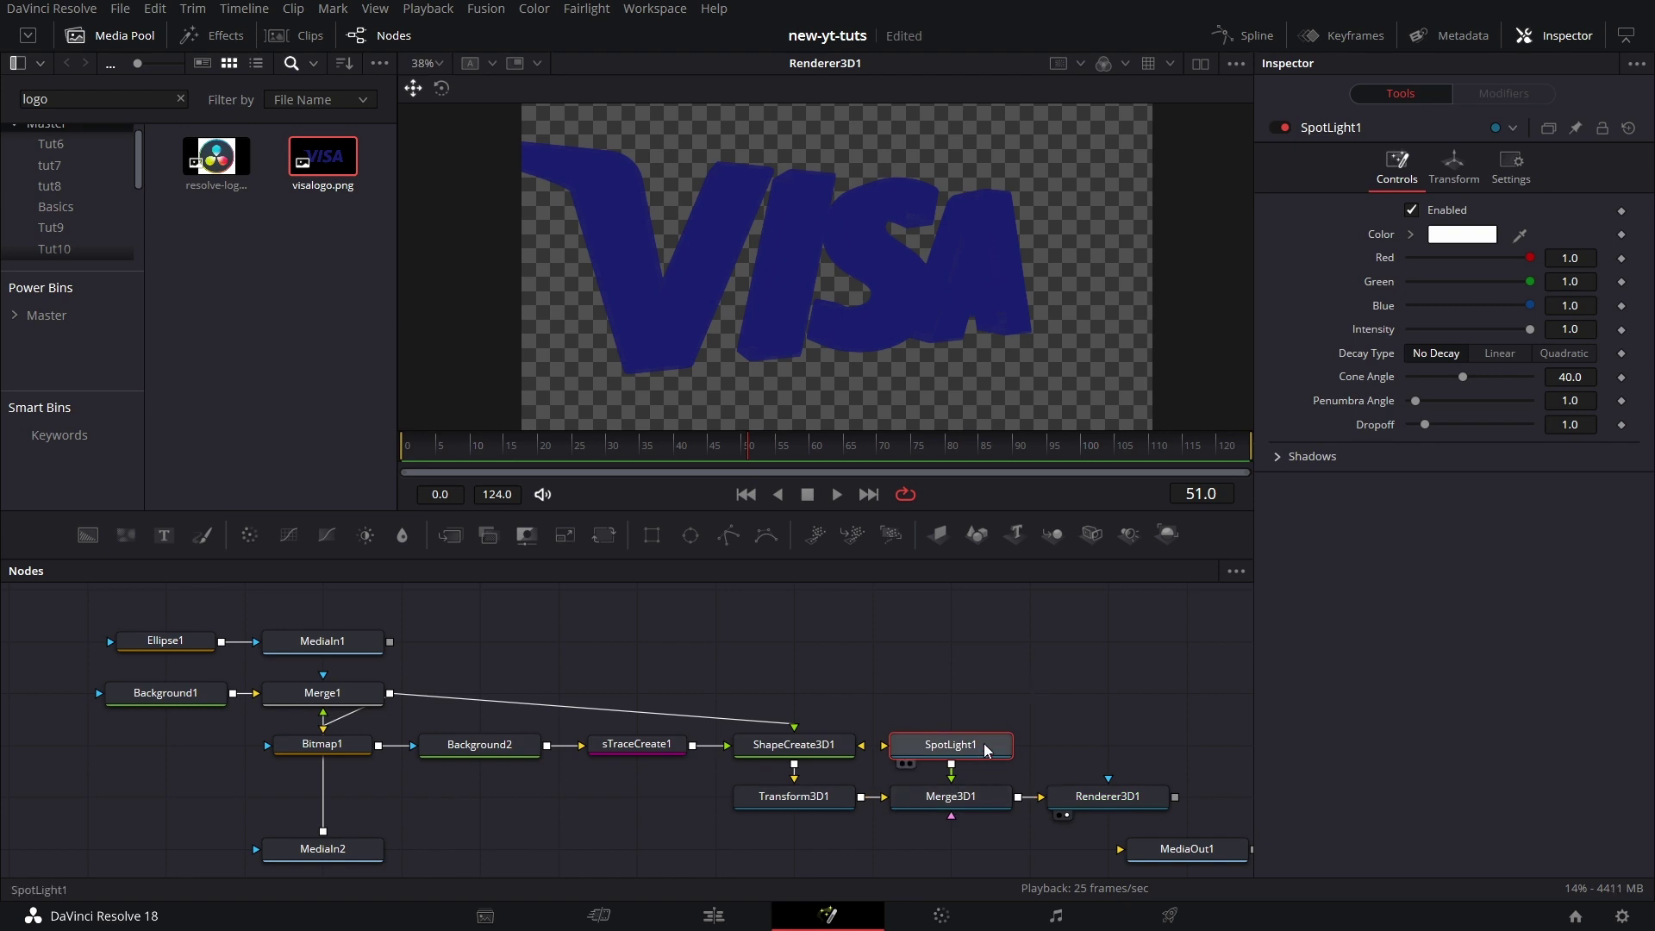
Give the spotlight a 90 cone angle, Linear decay and Z translation 1.74.
{"action": "left_click_drag", "start_coordinate": [1463, 376], "coordinate": [1530, 377]}
{"action": "left_click", "coordinate": [1501, 352]}
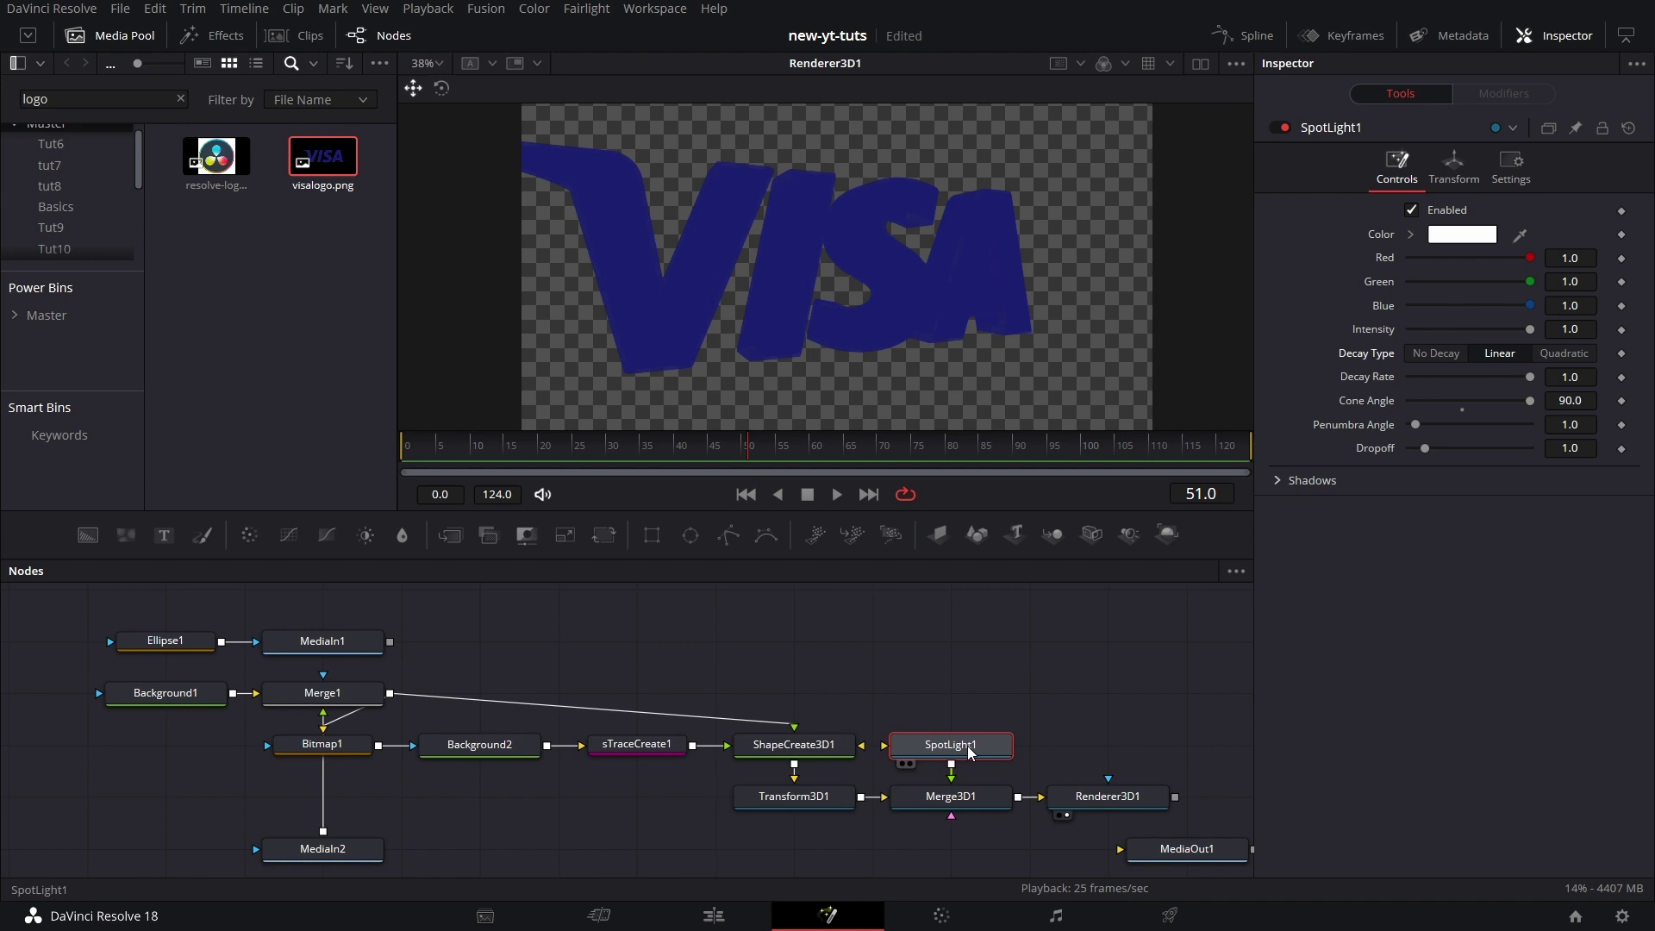
{"action": "left_click", "coordinate": [1454, 164]}
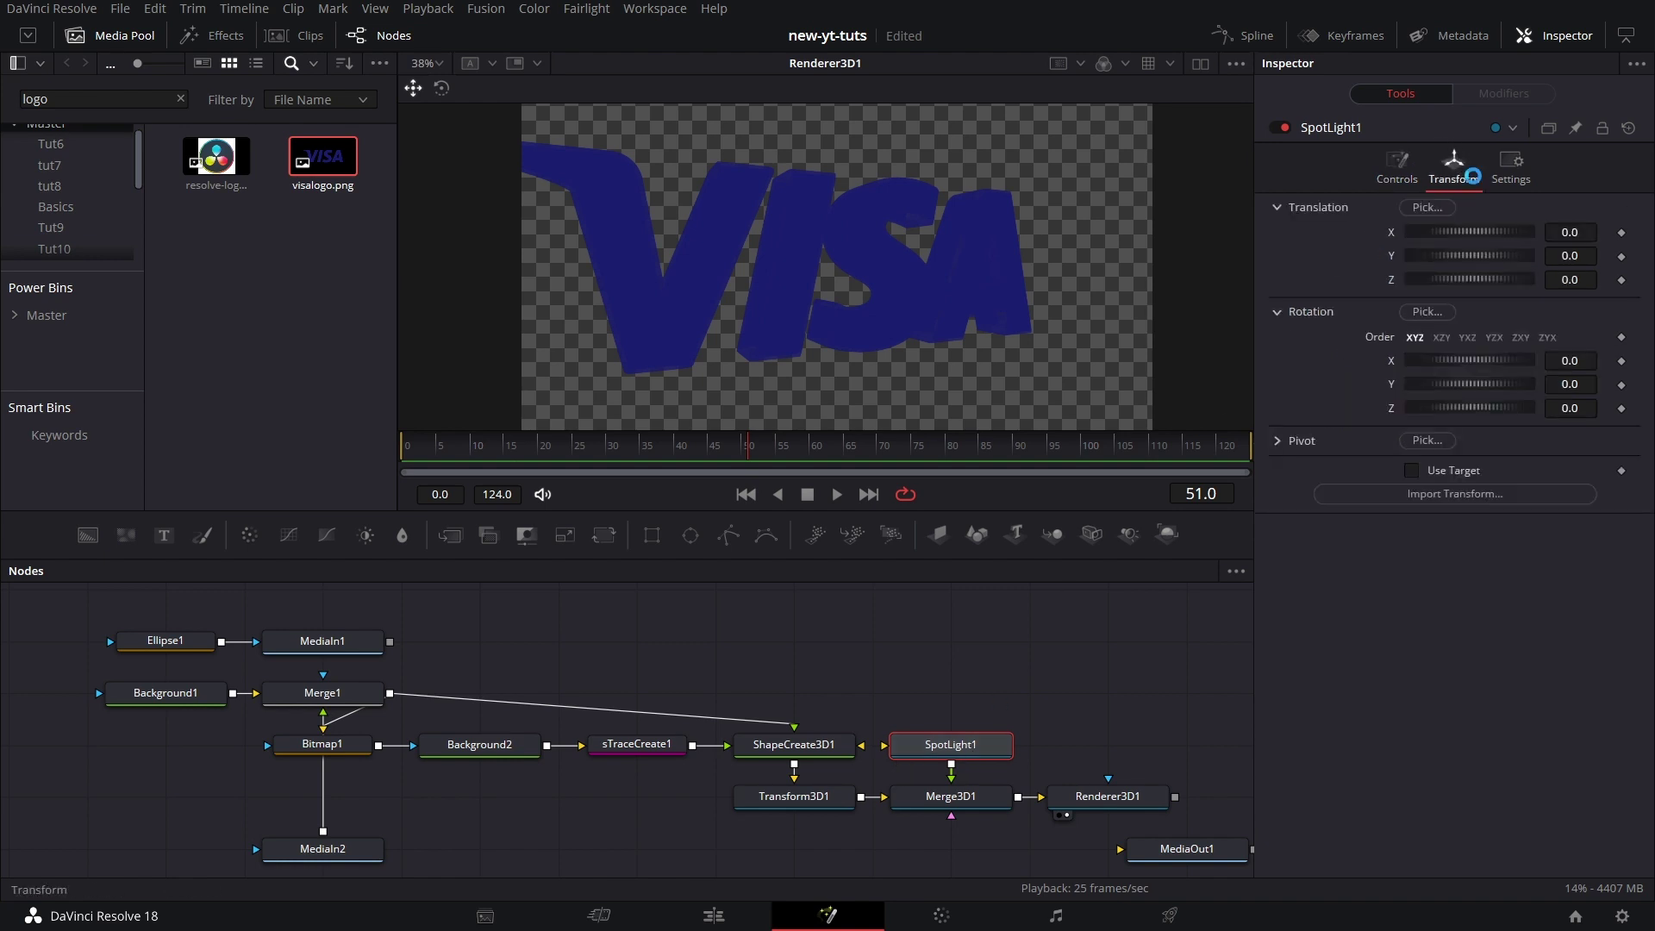
{"action": "left_click_drag", "start_coordinate": [1468, 278], "coordinate": [1507, 278]}
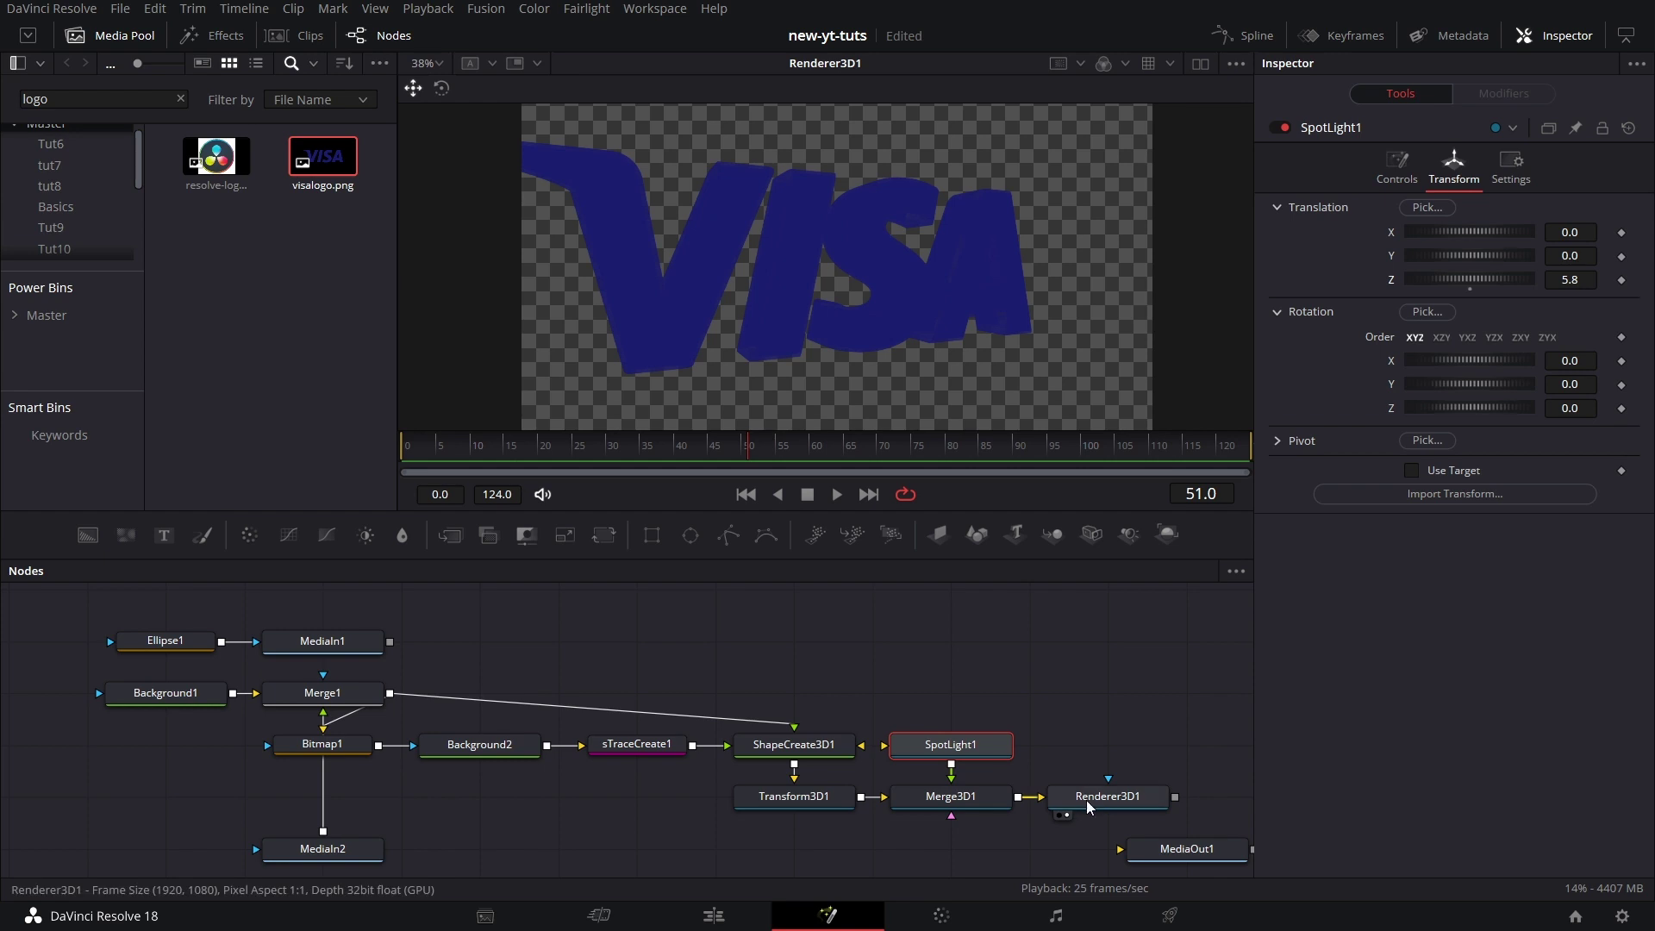
{"action": "left_click_drag", "start_coordinate": [1479, 277], "coordinate": [1451, 274]}
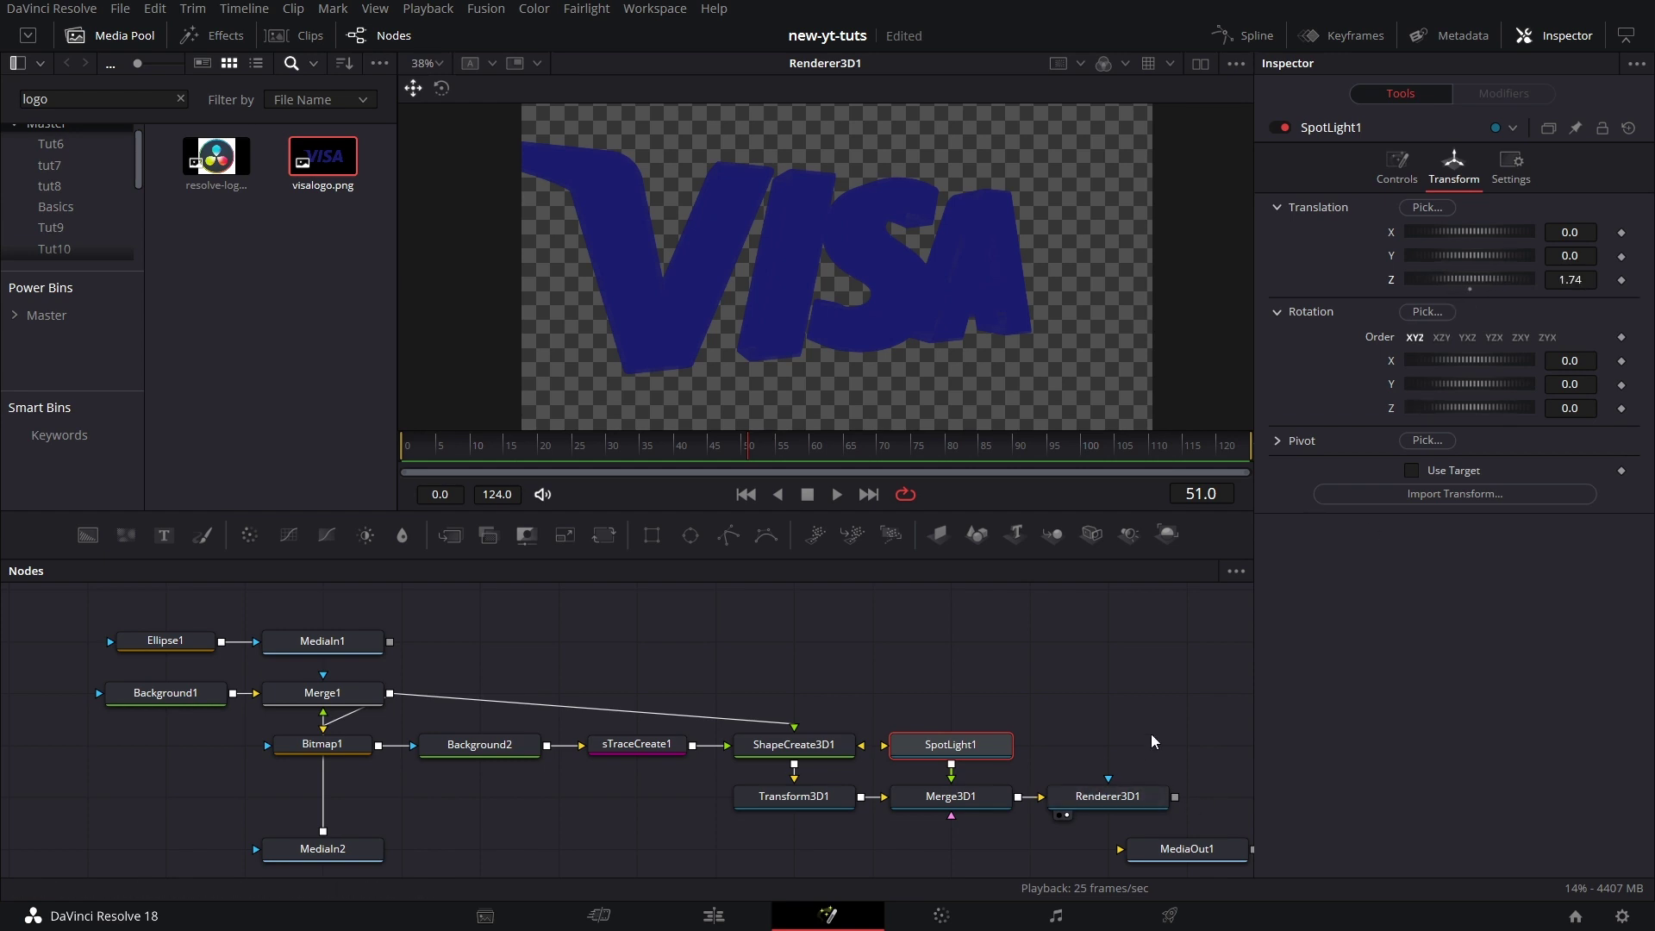
Enable lighting on Renderer3D1 and move MediaIn2 to the left.
{"action": "left_click", "coordinate": [1093, 798]}
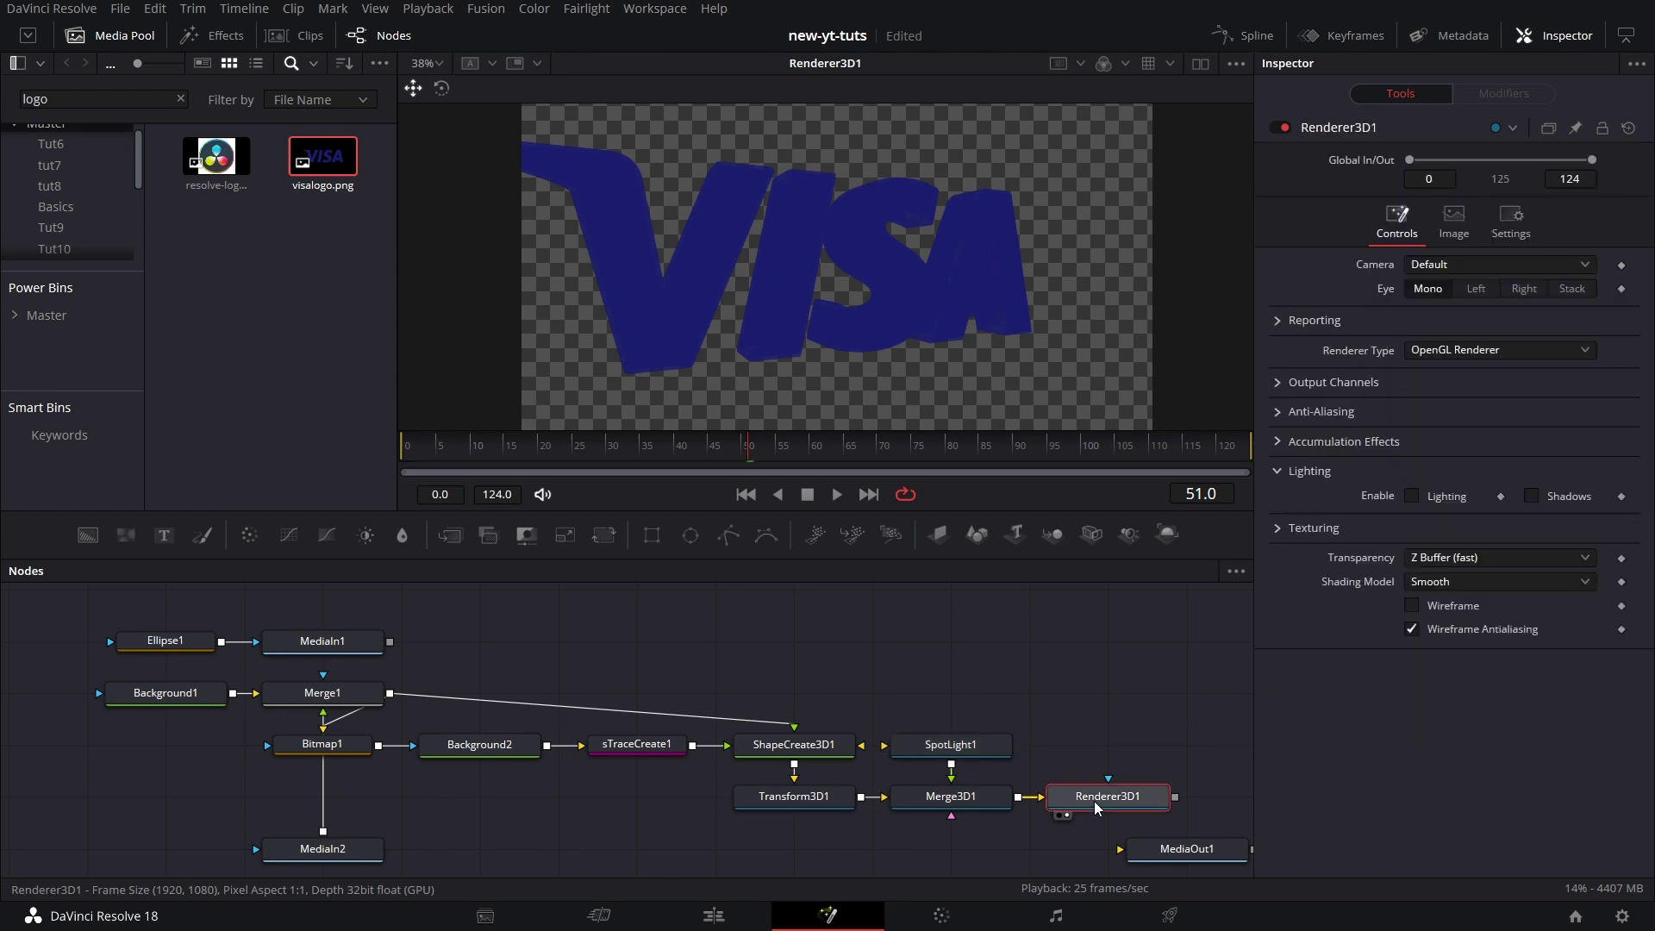
{"action": "left_click", "coordinate": [1410, 496]}
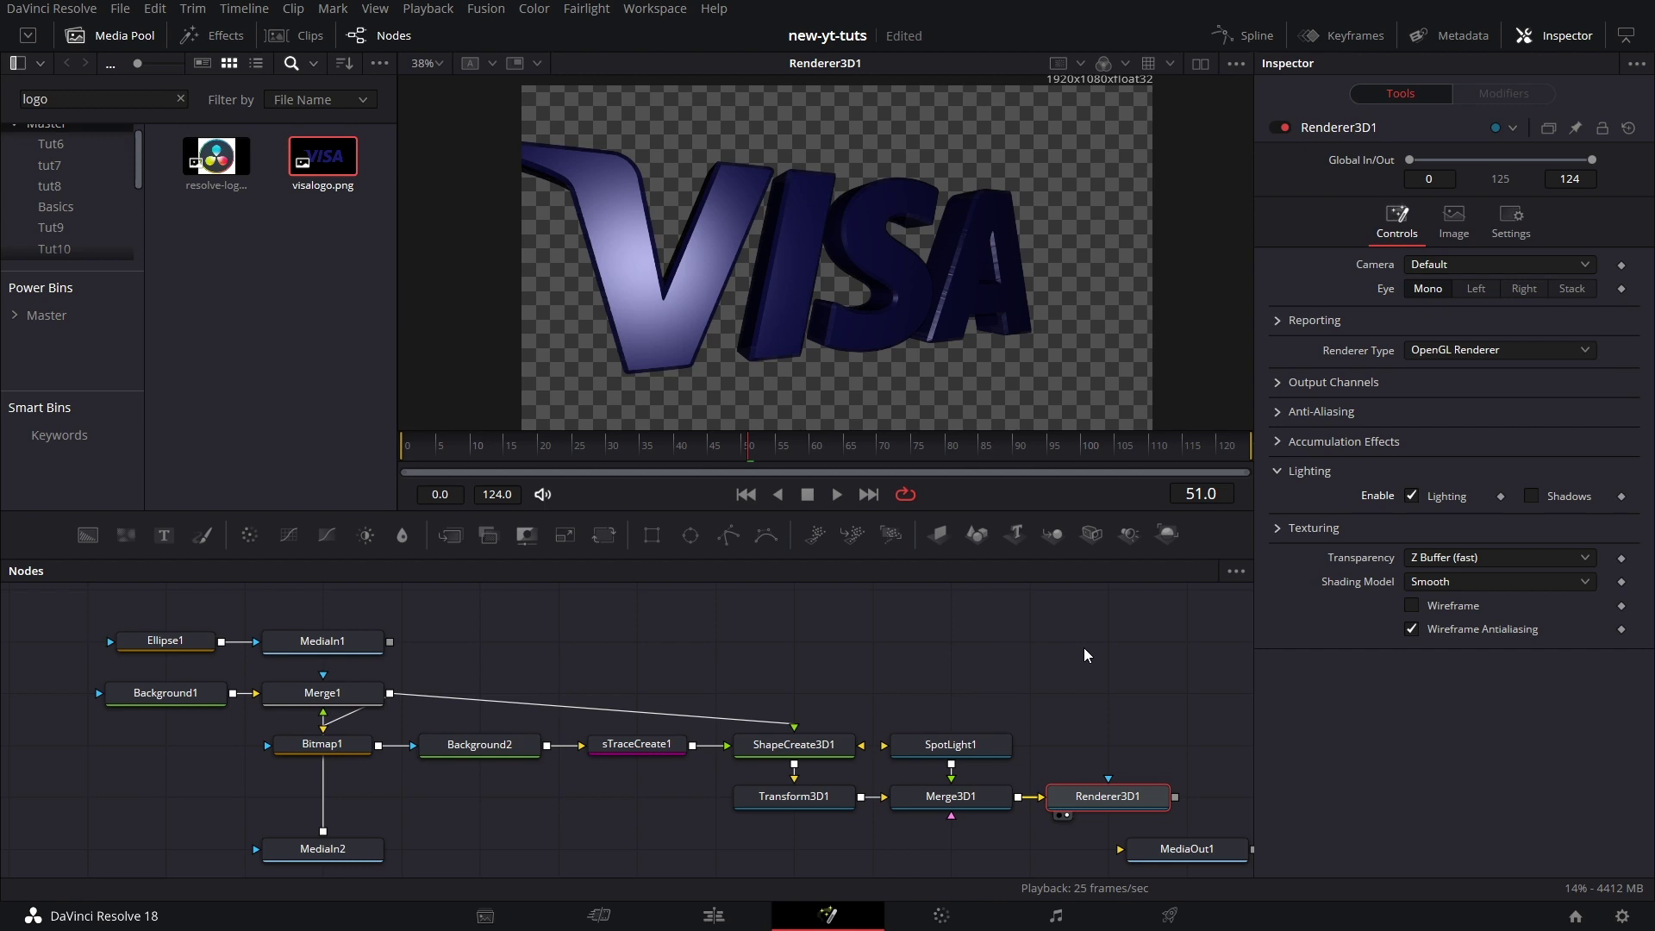
{"action": "left_click_drag", "start_coordinate": [348, 836], "coordinate": [189, 747]}
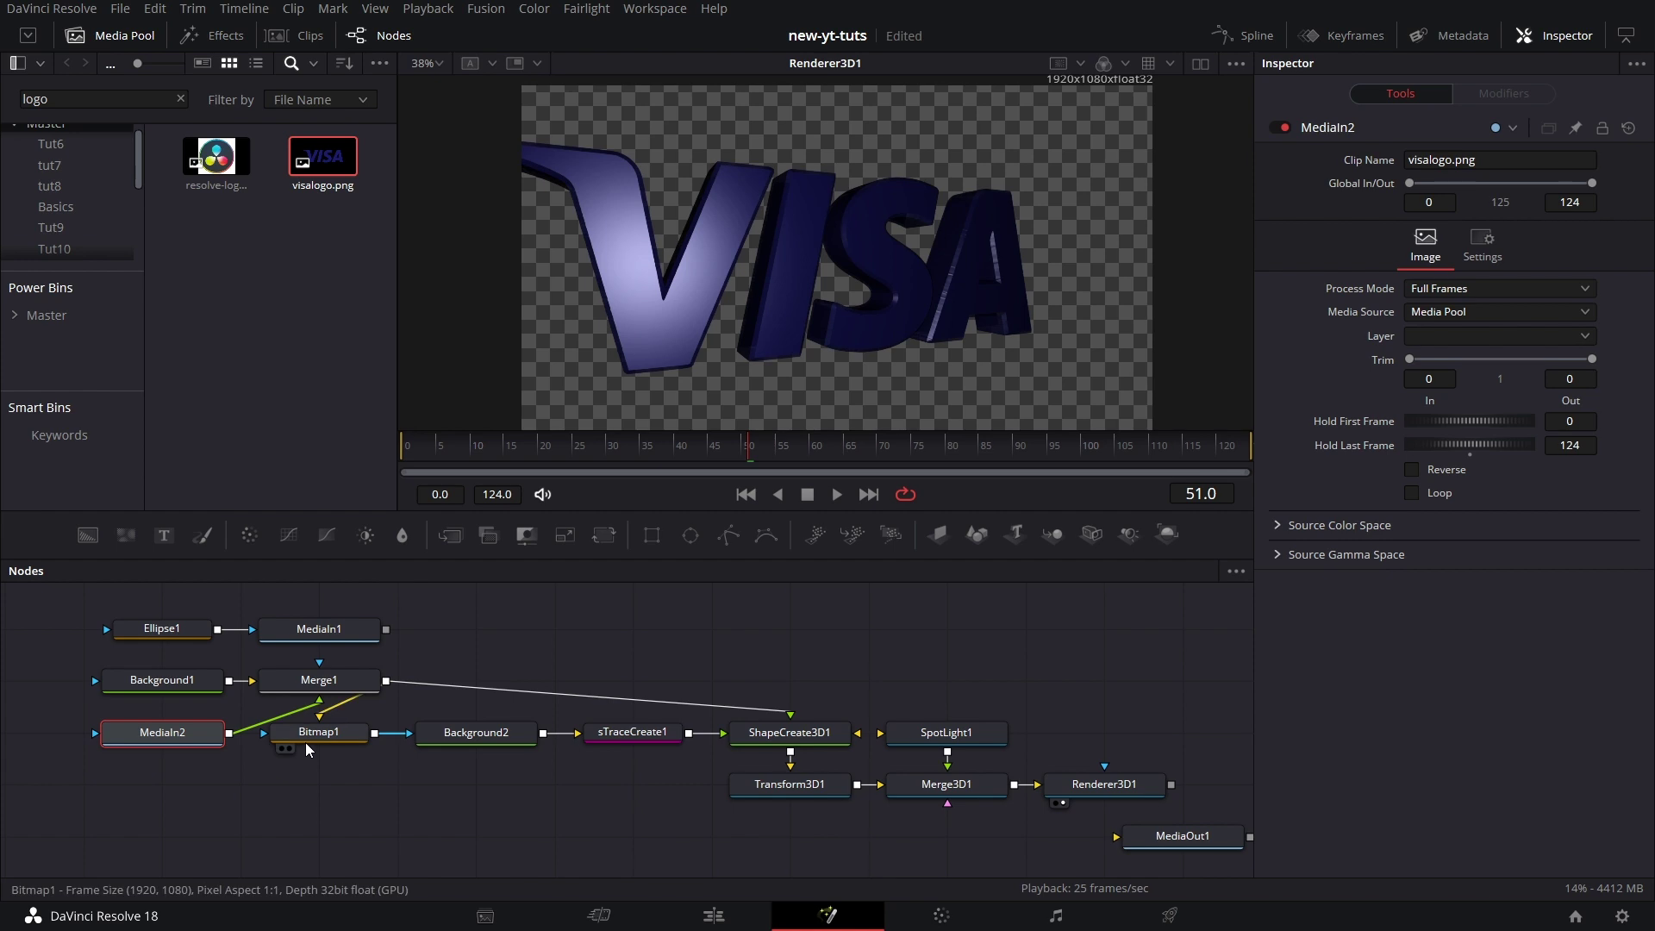
Reposition Bitmap1 and MediaIn2, and feed MediaIn1's Resolve logo into Merge1.
{"action": "left_click_drag", "start_coordinate": [311, 743], "coordinate": [477, 687]}
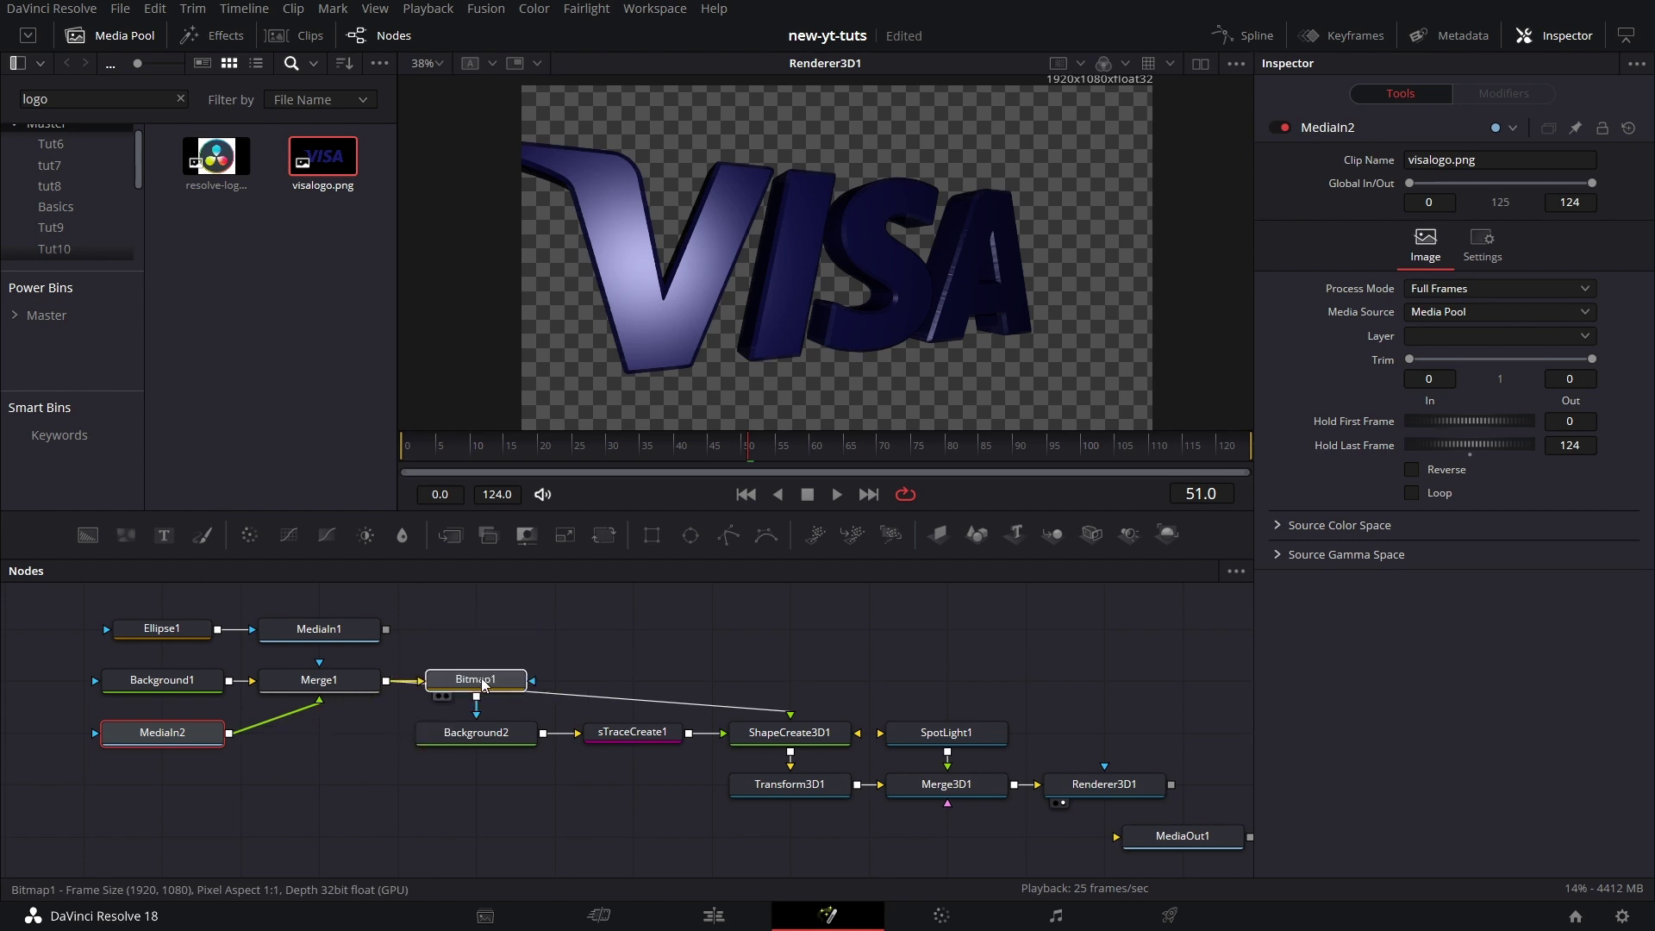
{"action": "left_click", "coordinate": [483, 685]}
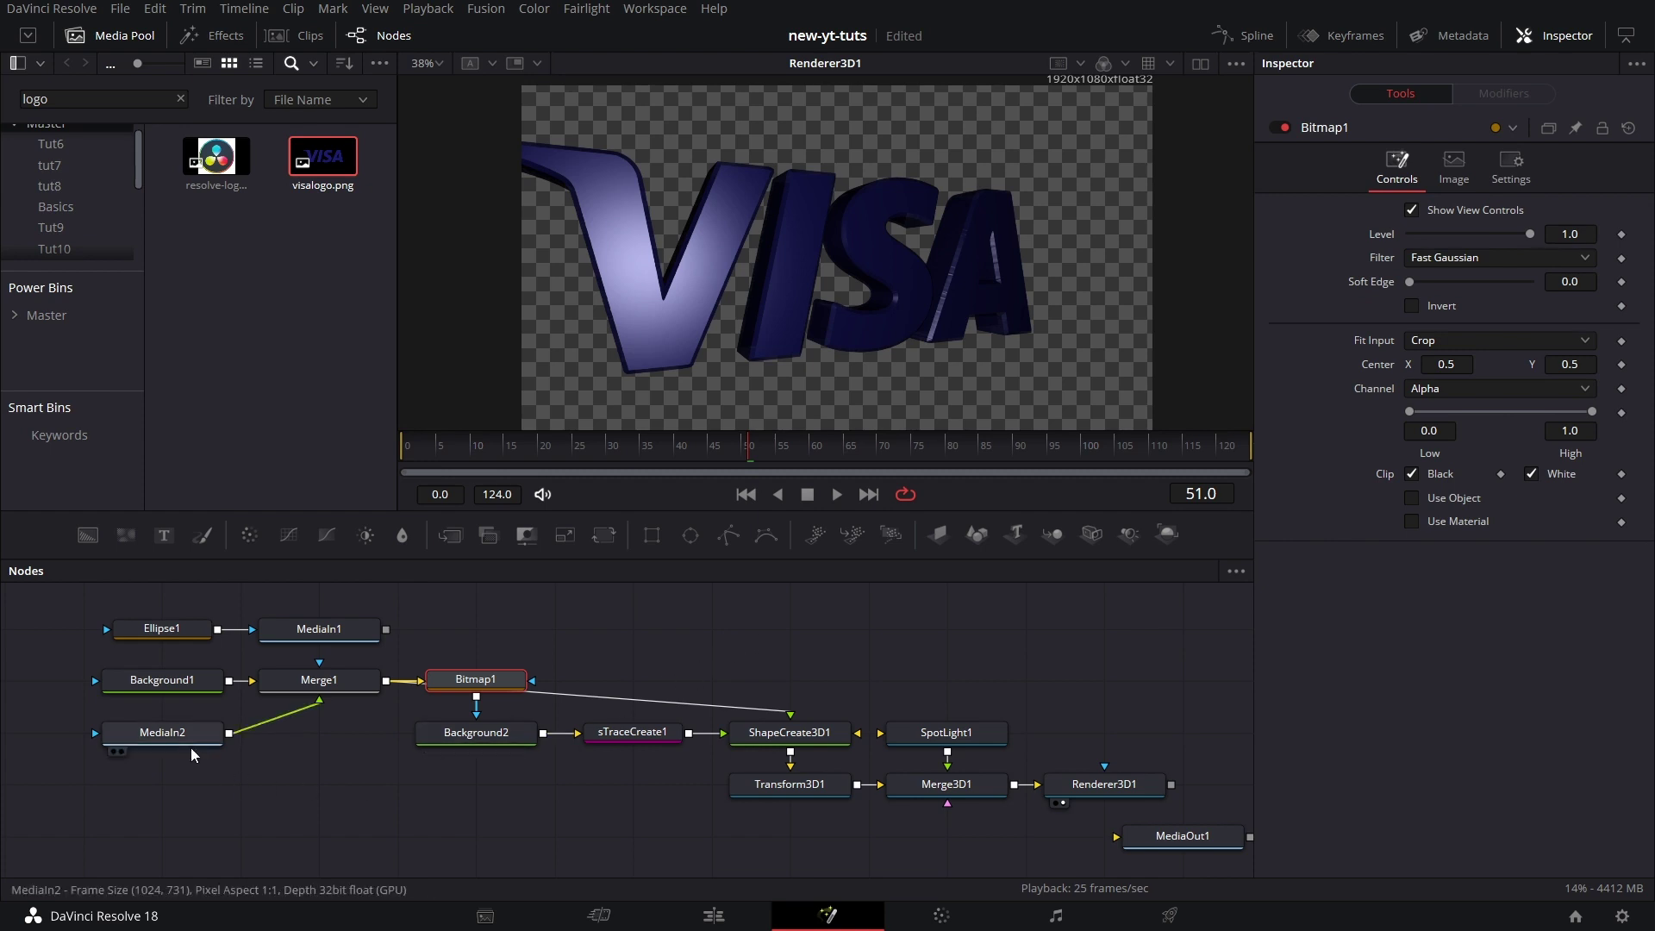
{"action": "left_click_drag", "start_coordinate": [184, 743], "coordinate": [309, 743]}
{"action": "left_click", "coordinate": [312, 743]}
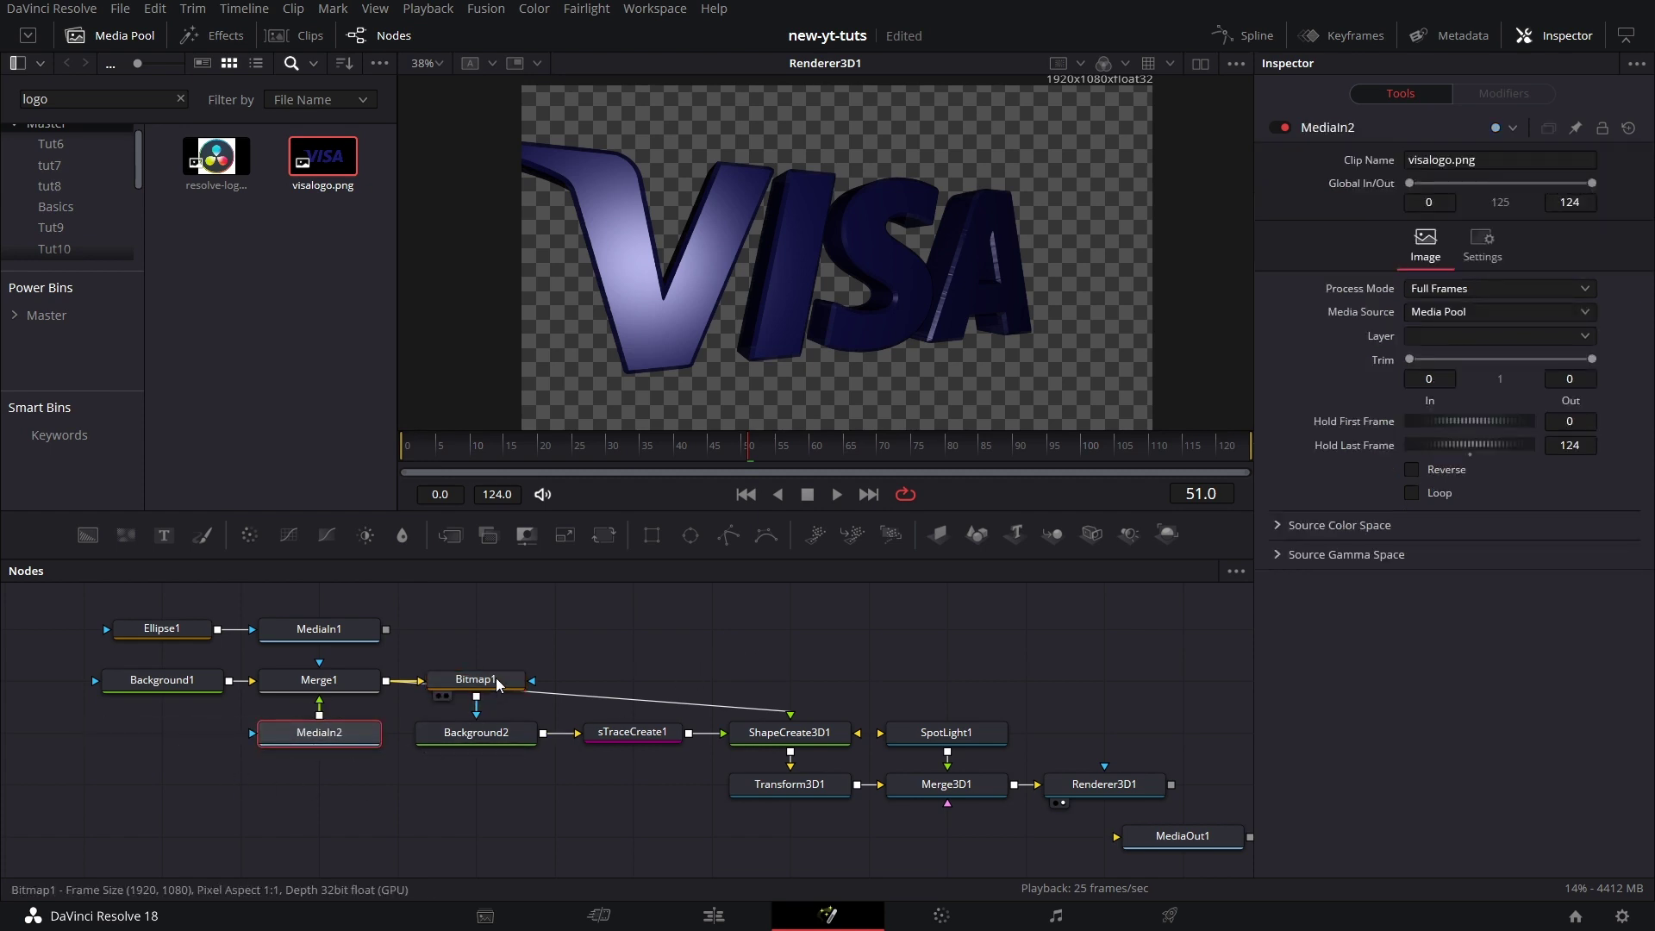
{"action": "left_click_drag", "start_coordinate": [497, 682], "coordinate": [497, 786]}
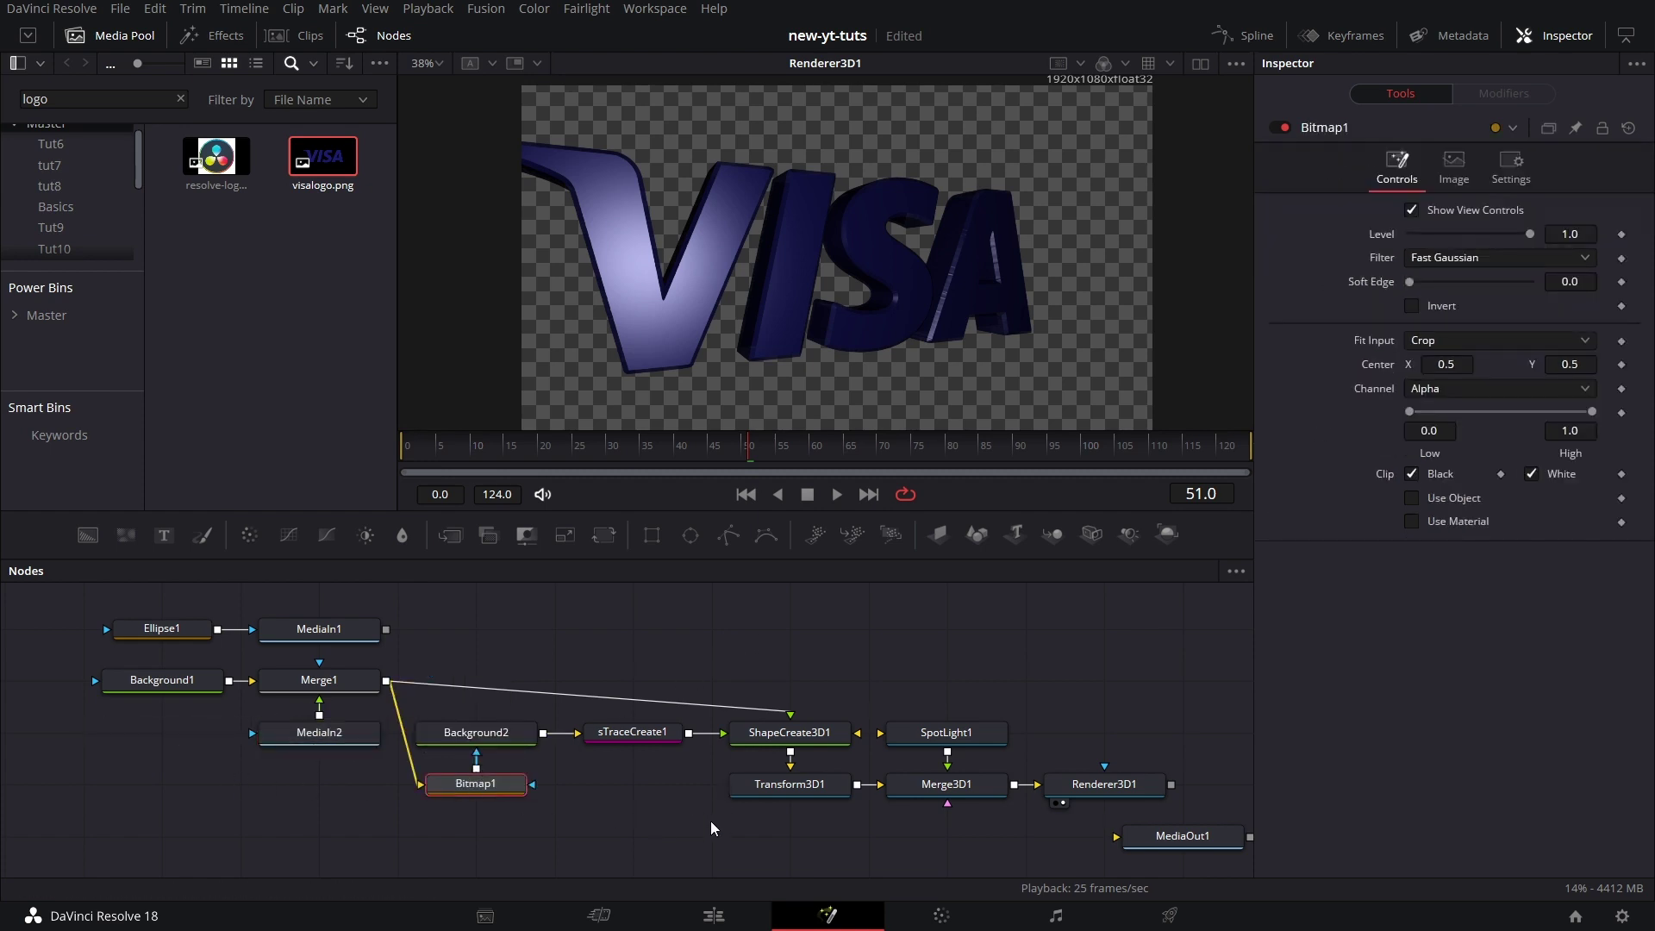
{"action": "left_click_drag", "start_coordinate": [710, 821], "coordinate": [704, 808]}
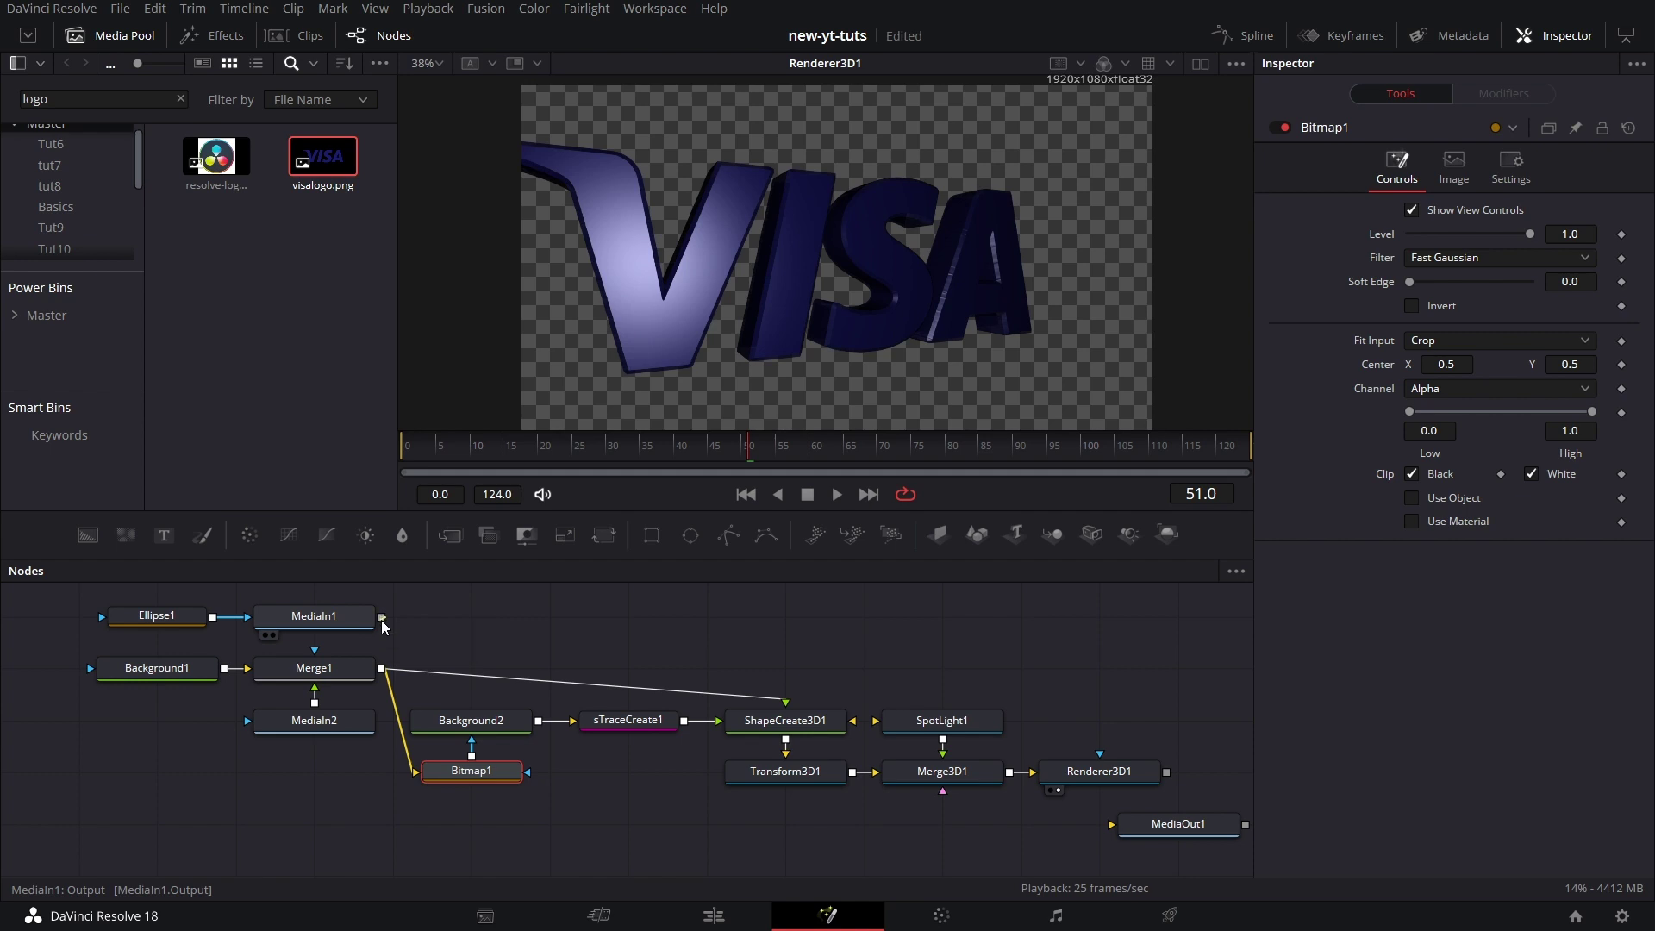
{"action": "left_click_drag", "start_coordinate": [383, 621], "coordinate": [313, 681]}
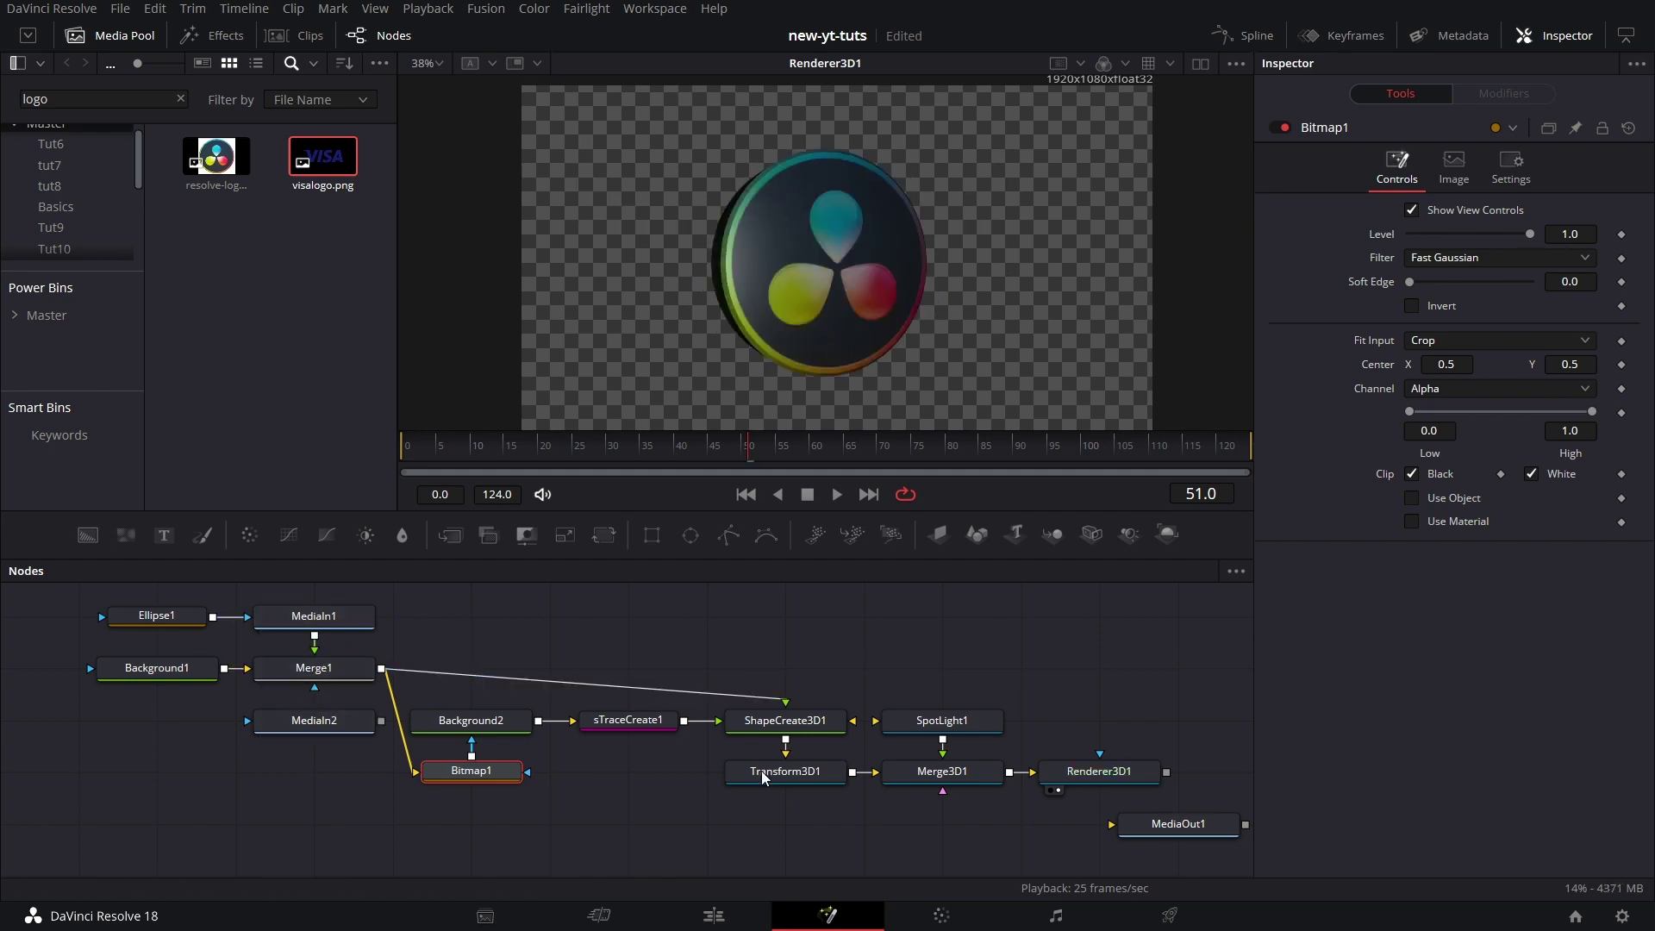
Align MediaOut1 after Renderer3D1, view its output, and select sTraceCreate1 with ShapeCreate3D1.
{"action": "scroll", "coordinate": [1112, 759], "scroll_direction": "down", "scroll_amount": 2}
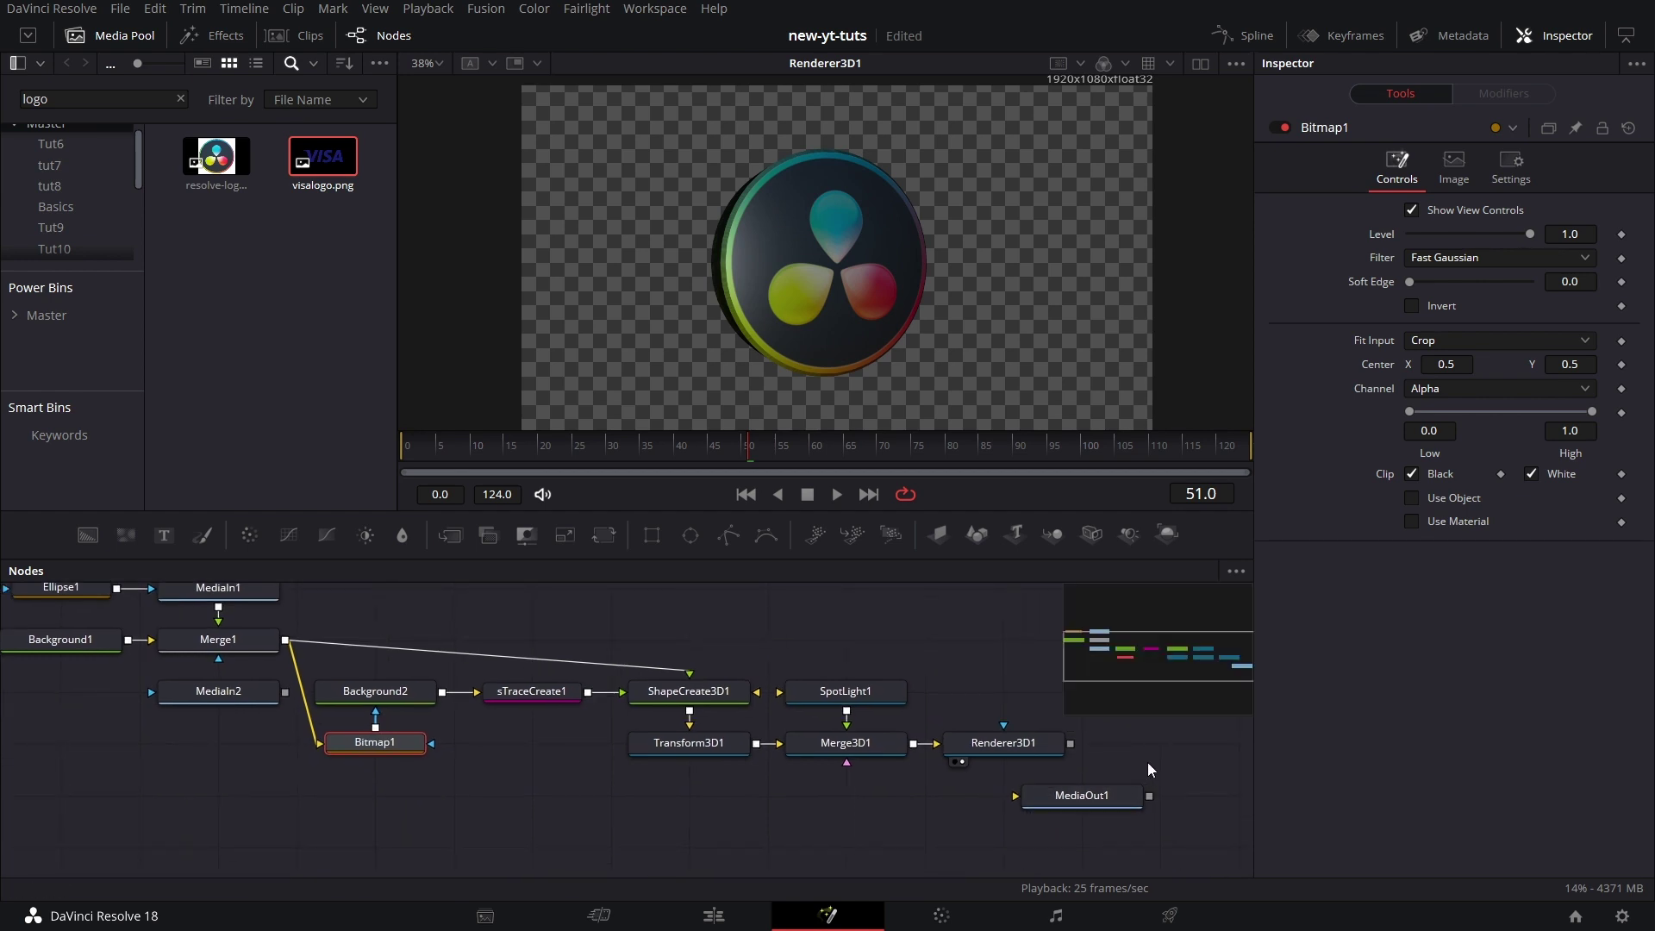
{"action": "scroll", "coordinate": [1142, 780], "scroll_direction": "up", "scroll_amount": 1}
{"action": "left_click_drag", "start_coordinate": [1061, 826], "coordinate": [1217, 776]}
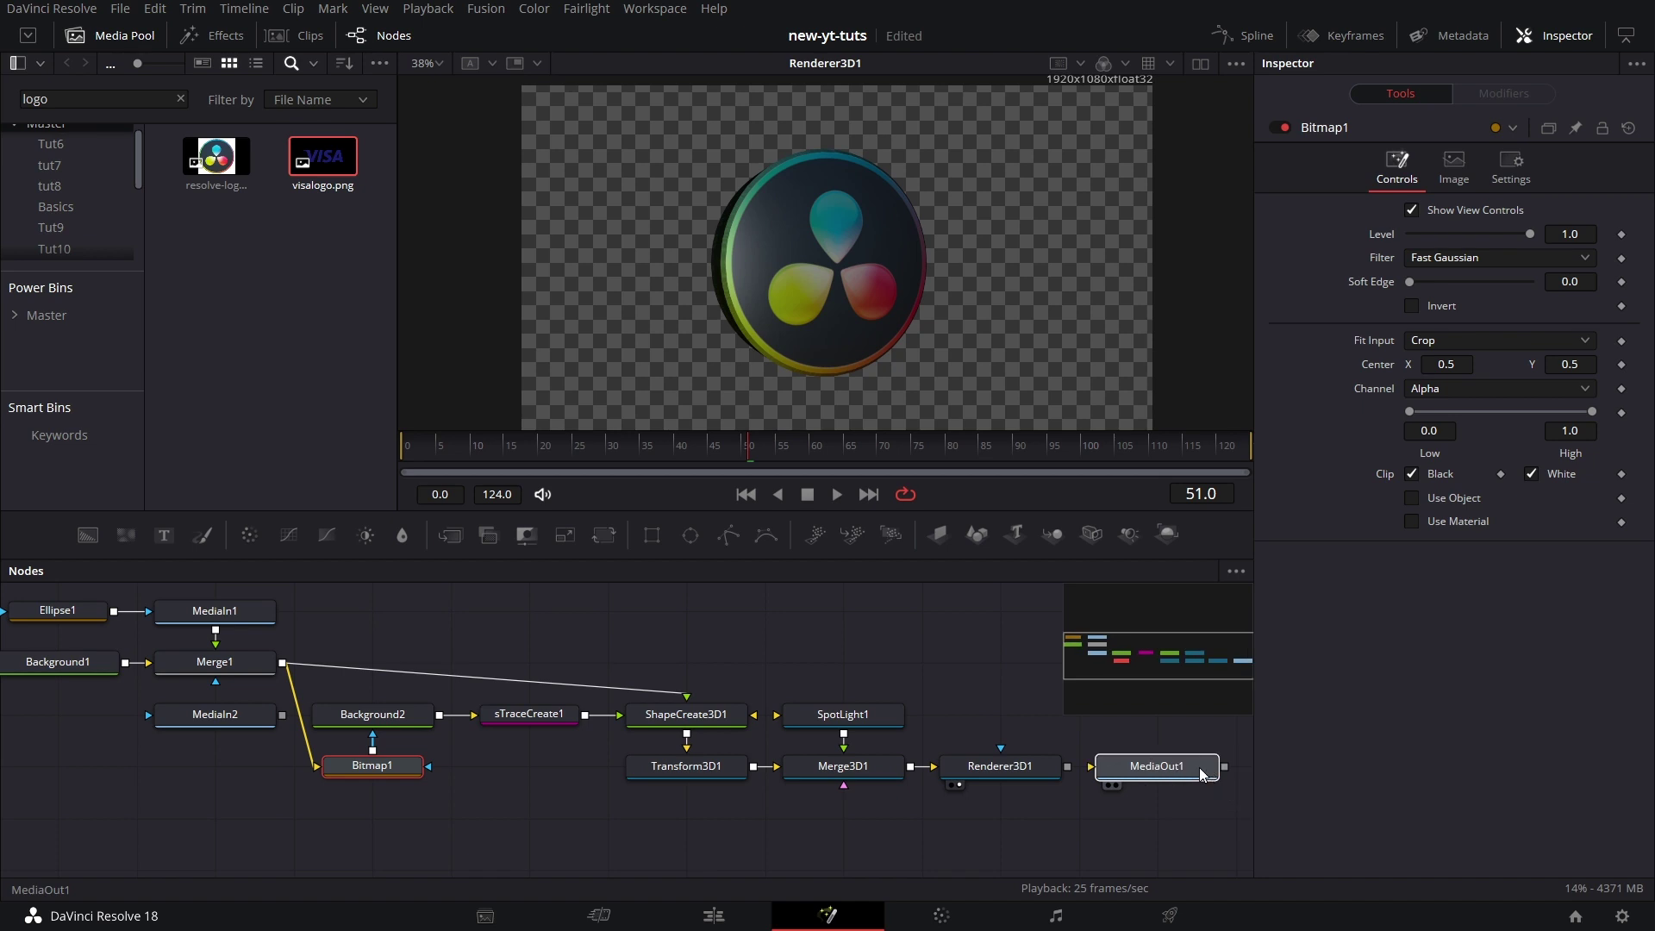
{"action": "left_click", "coordinate": [1202, 773]}
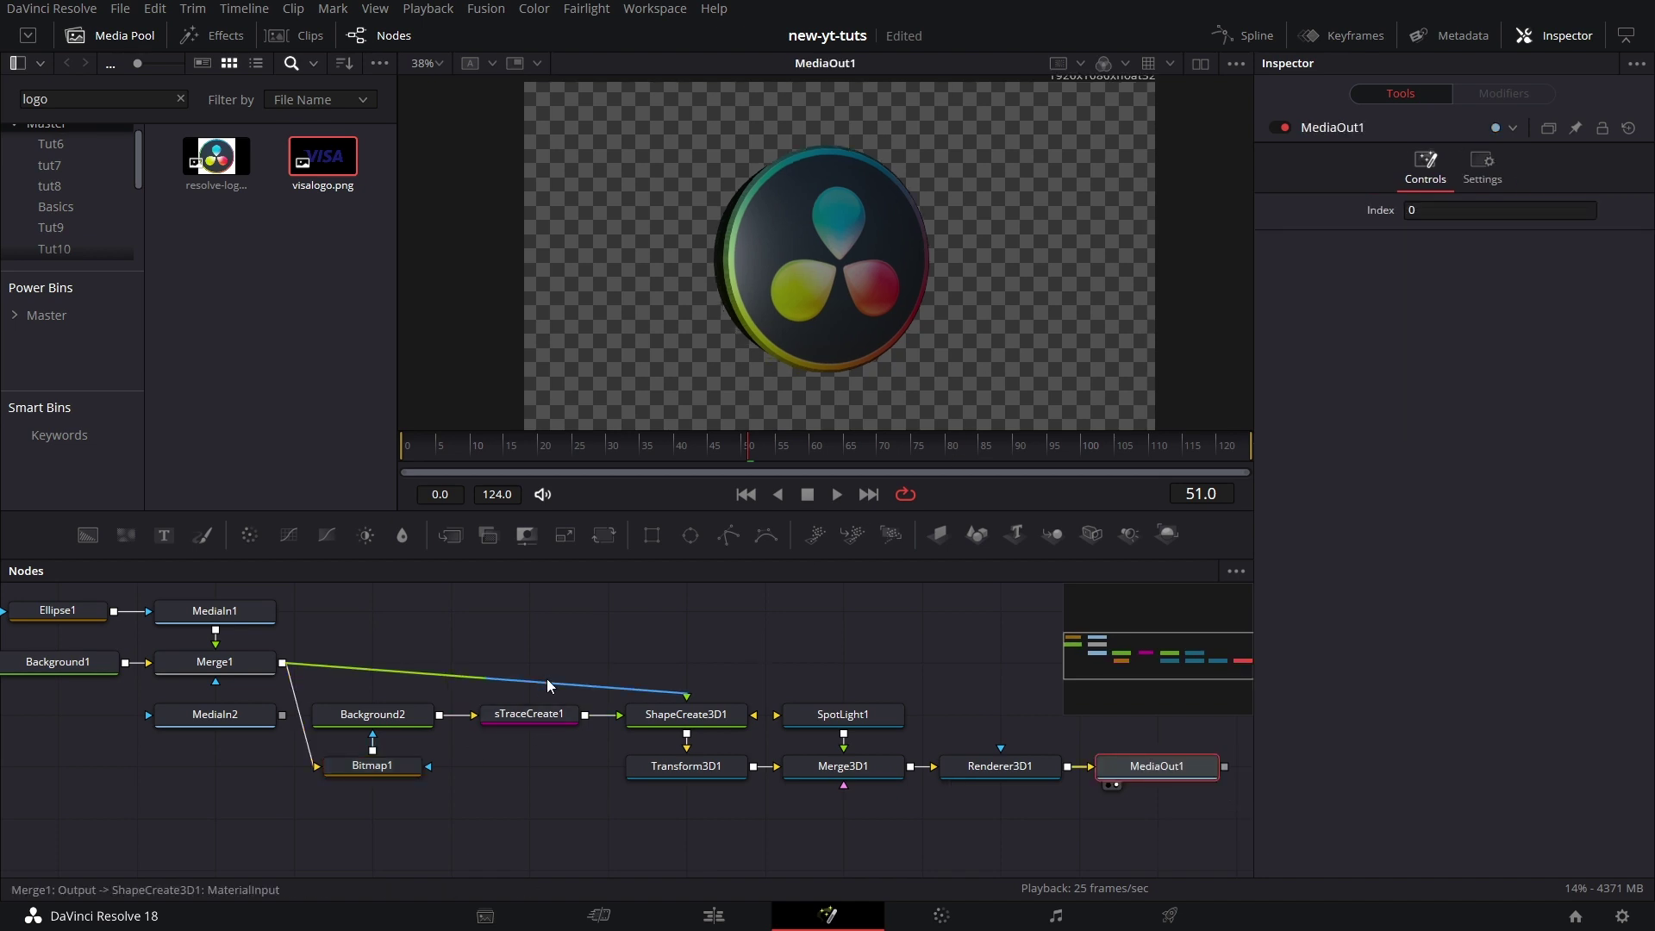
{"action": "left_click_drag", "start_coordinate": [504, 645], "coordinate": [718, 736]}
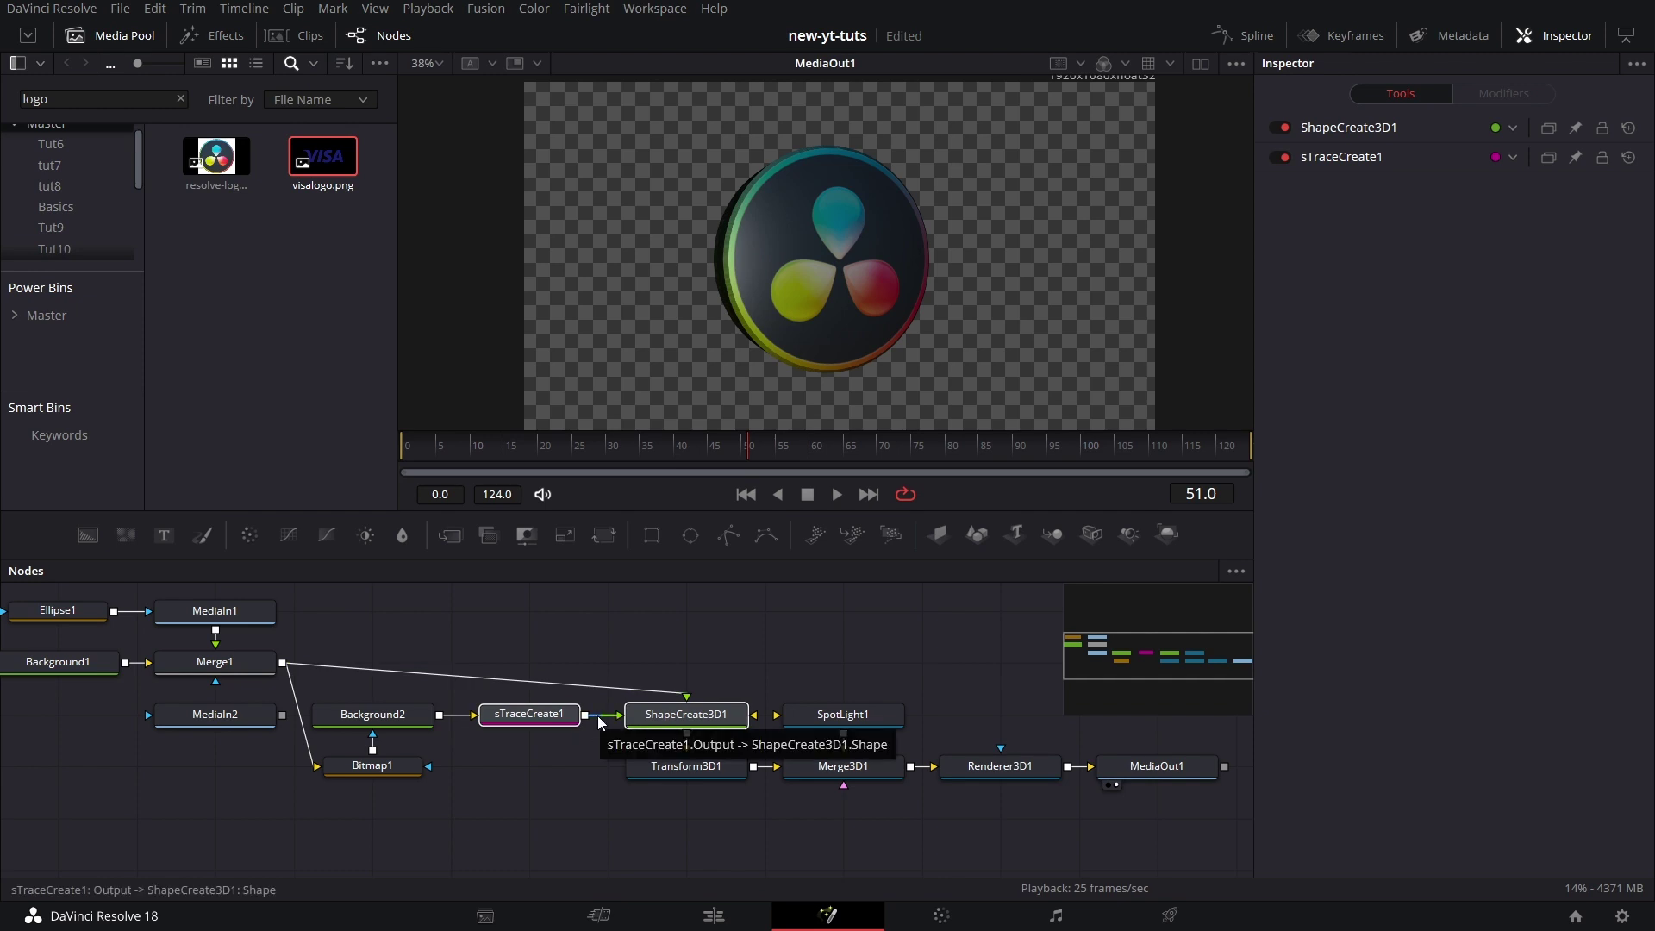
Return to Brave and scroll the Reactor 3 release page to the Reactor-Installer.lua download.
{"action": "key", "text": "alt+Tab"}
{"action": "scroll", "coordinate": [1078, 601], "scroll_direction": "down", "scroll_amount": 2}
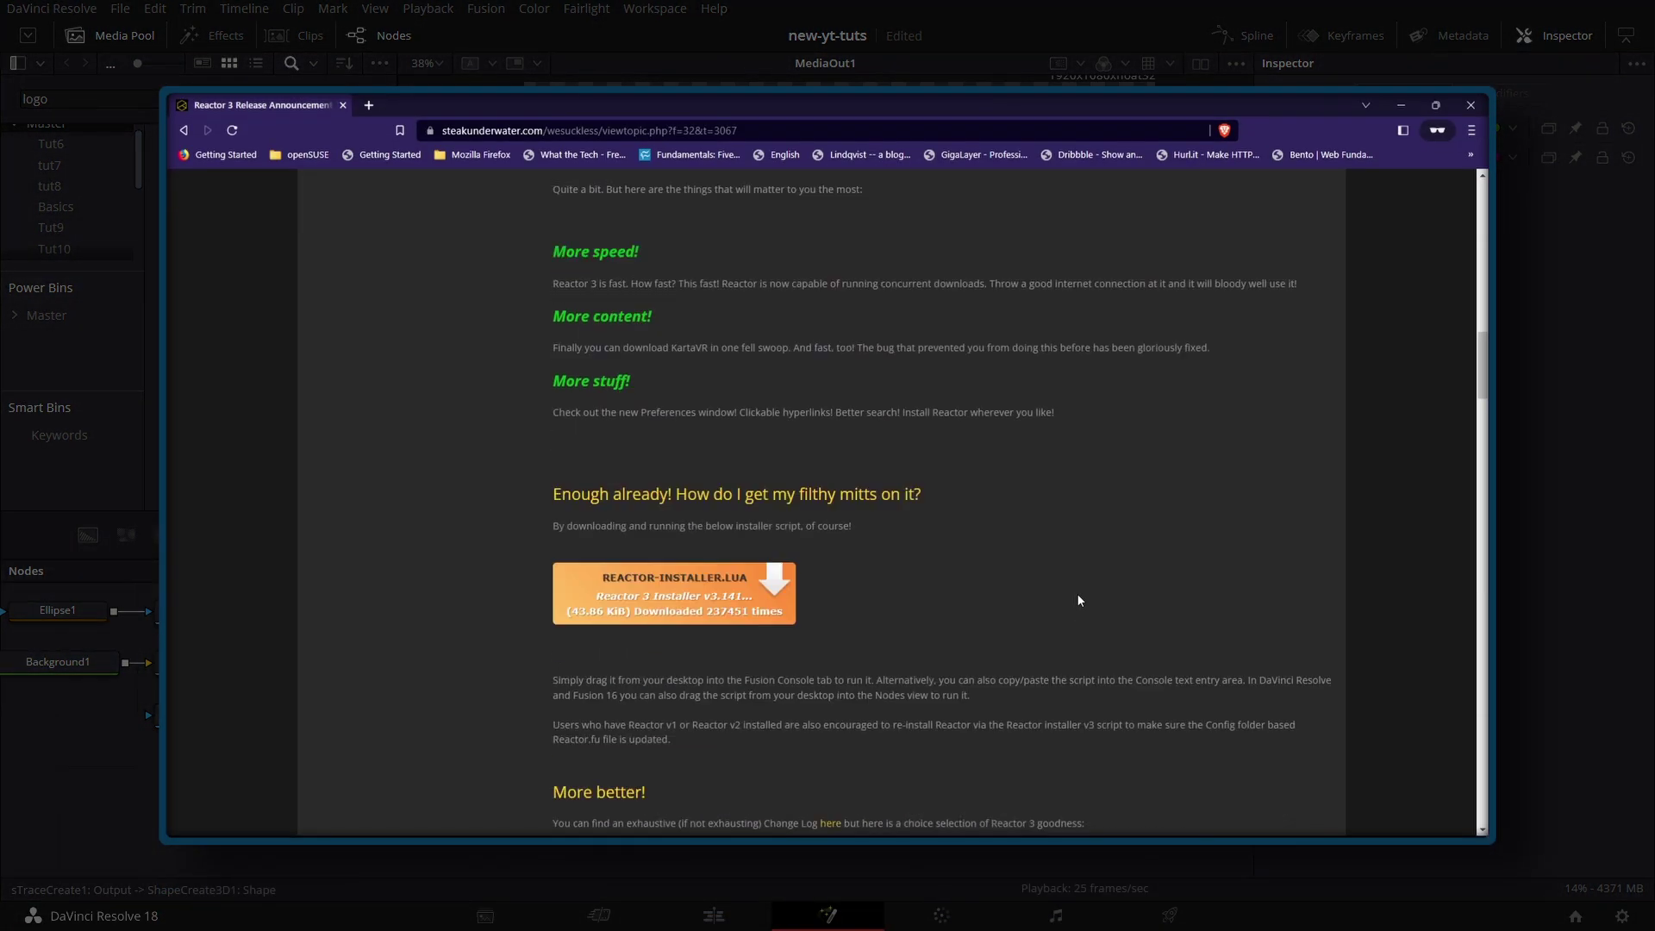
{"action": "scroll", "coordinate": [1079, 601], "scroll_direction": "down", "scroll_amount": 1}
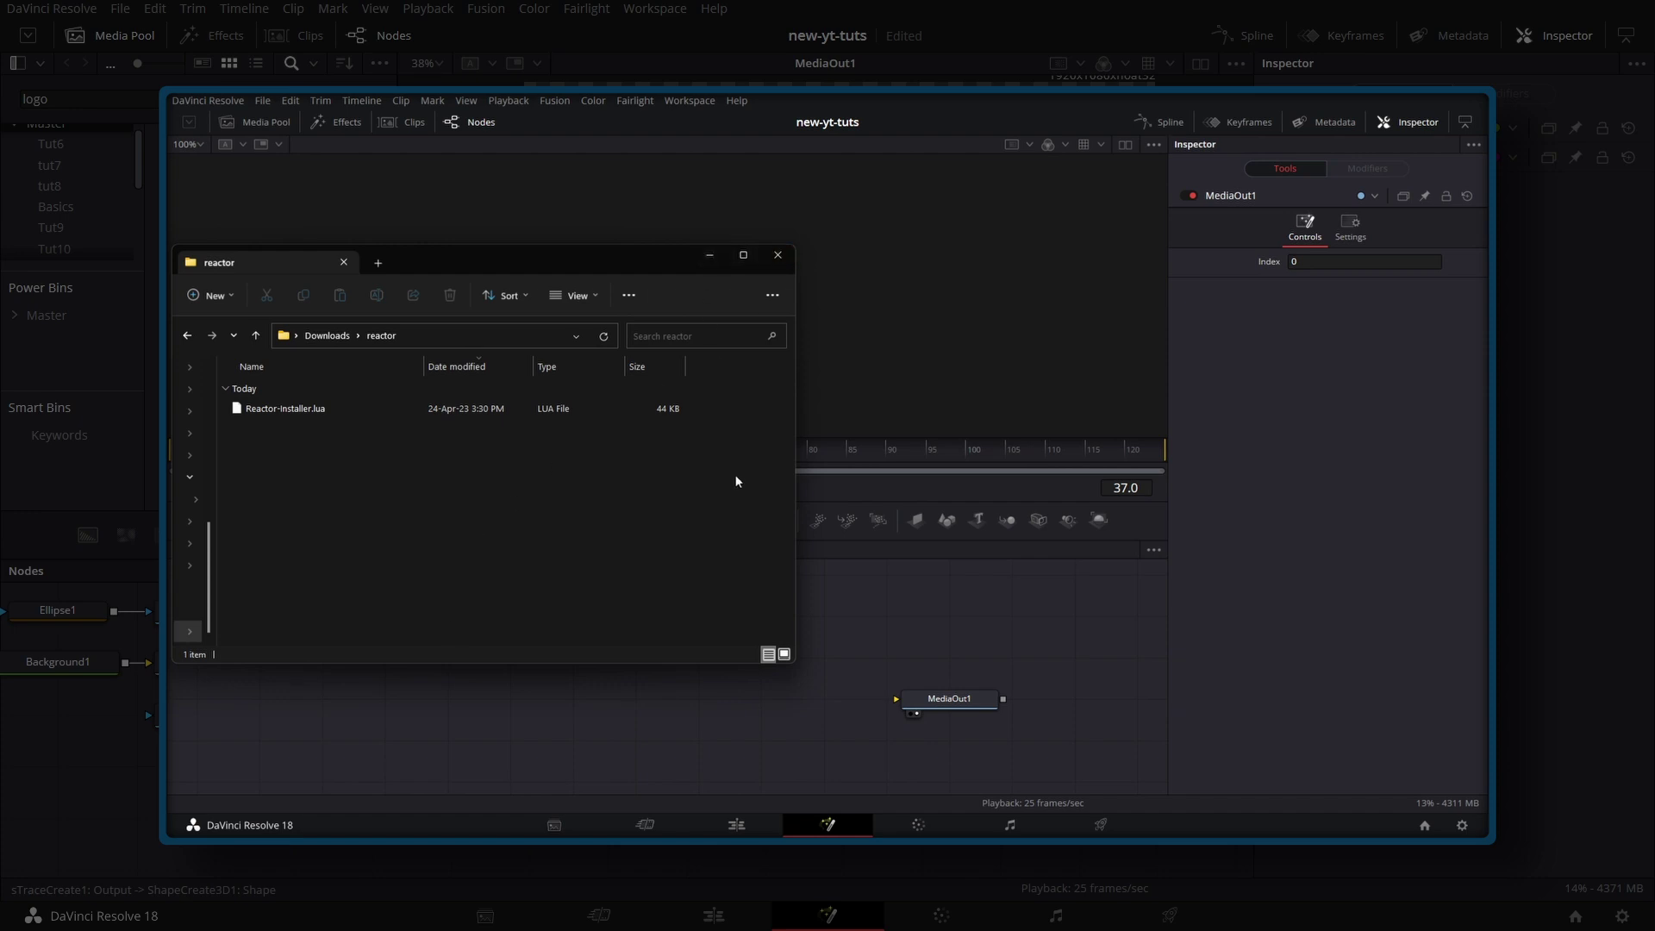
Drop Reactor-Installer.lua from the reactor folder into Fusion's Nodes area, then close Explorer.
{"action": "left_click_drag", "start_coordinate": [664, 262], "coordinate": [732, 215]}
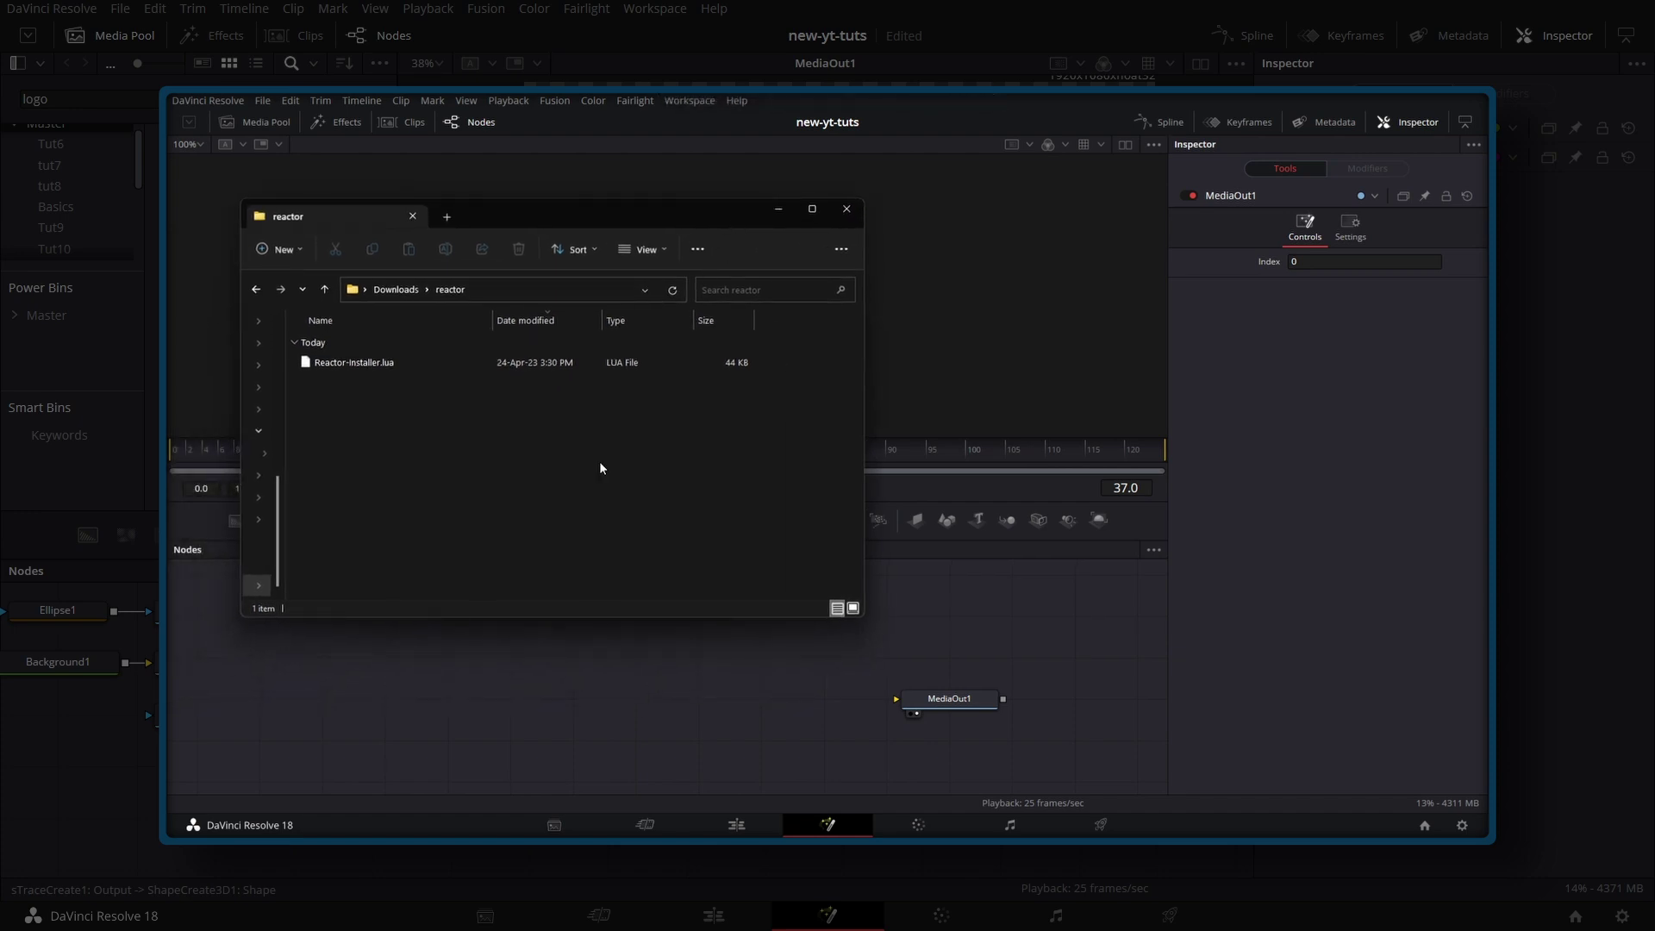
{"action": "left_click", "coordinate": [373, 363]}
{"action": "left_click_drag", "start_coordinate": [372, 363], "coordinate": [539, 699]}
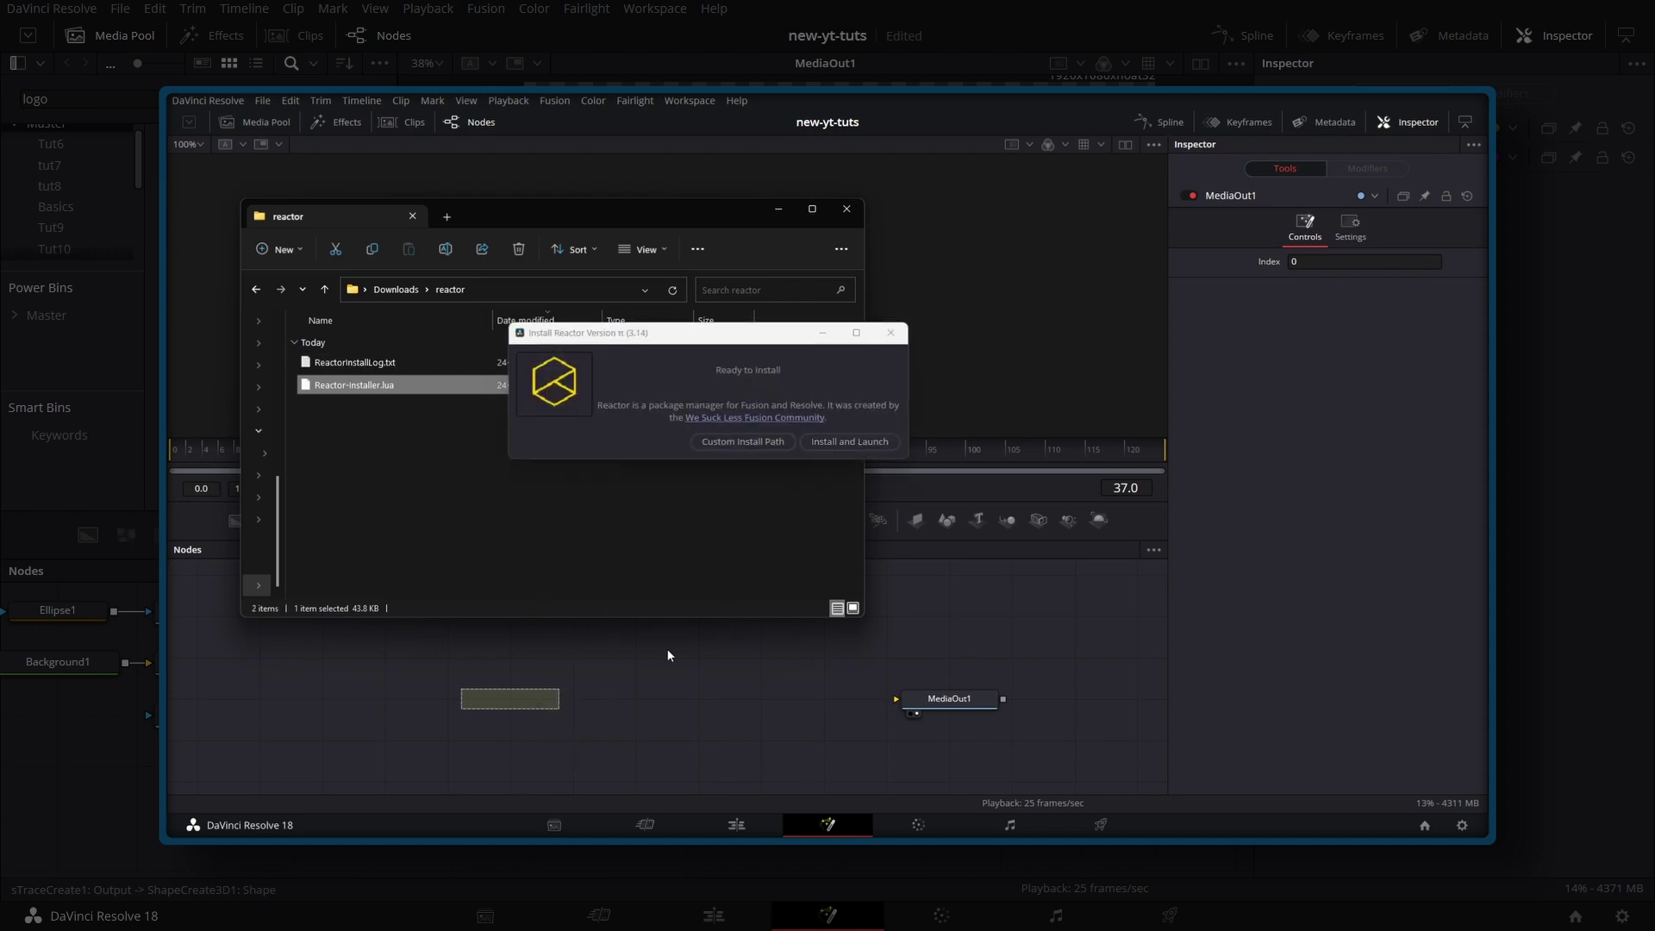
{"action": "left_click", "coordinate": [846, 208]}
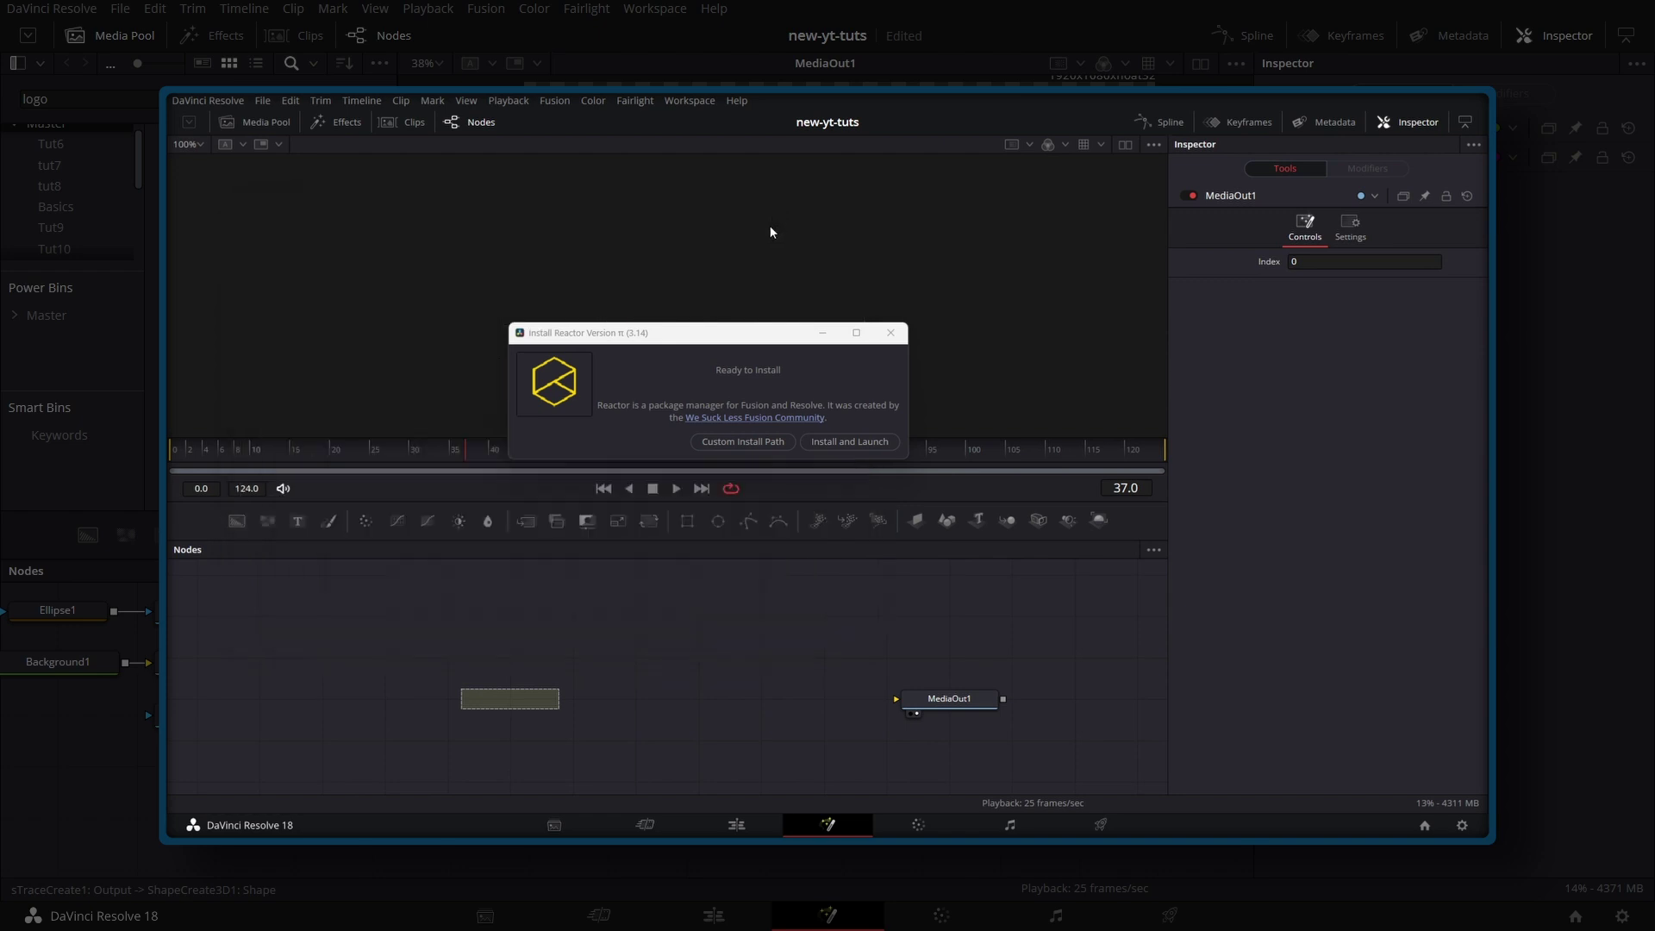
Close the Install Reactor dialog and navigate Workspace > Scripts > Reactor.
{"action": "left_click", "coordinate": [891, 334]}
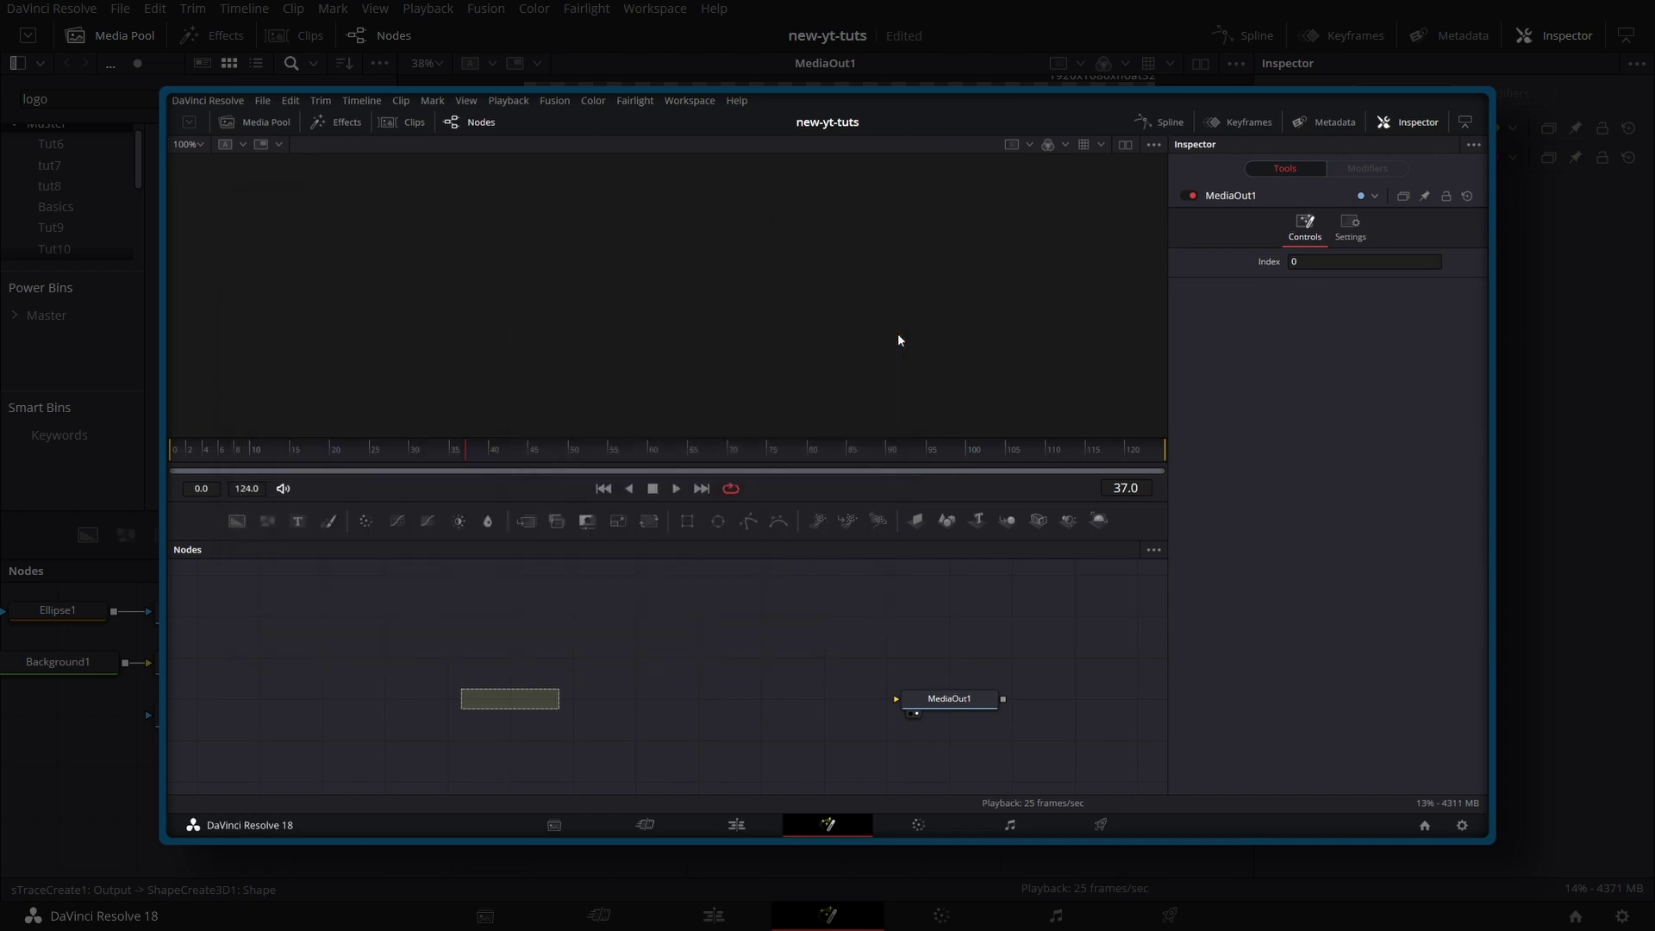
{"action": "left_click", "coordinate": [700, 104]}
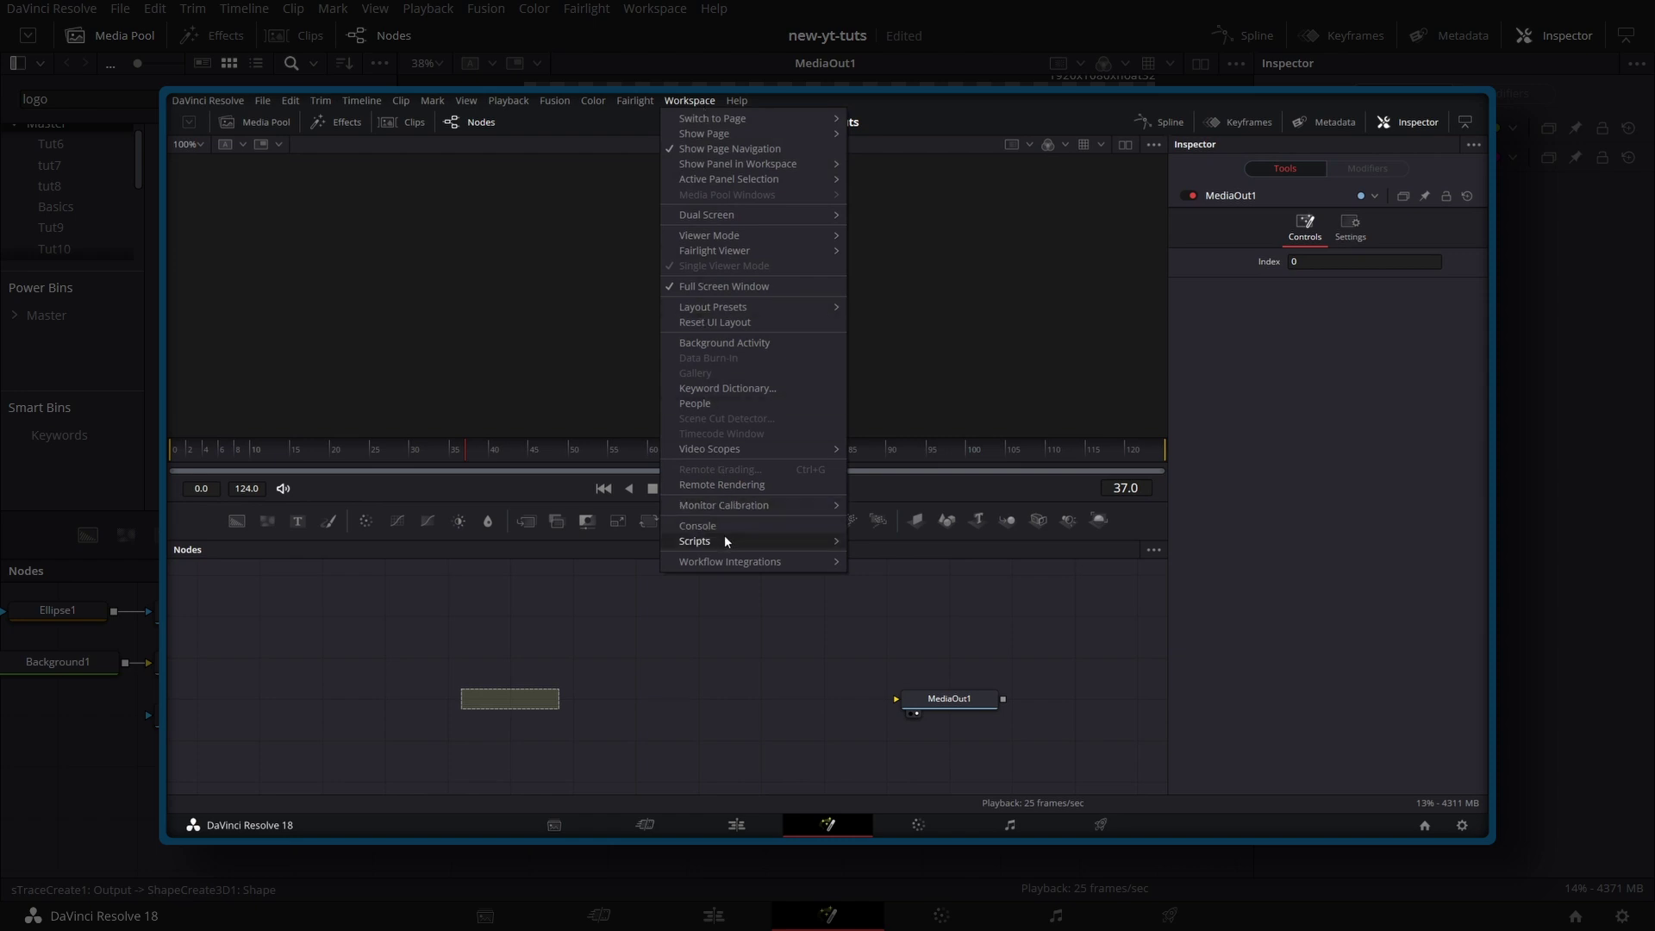
{"action": "mouse_move", "coordinate": [726, 540]}
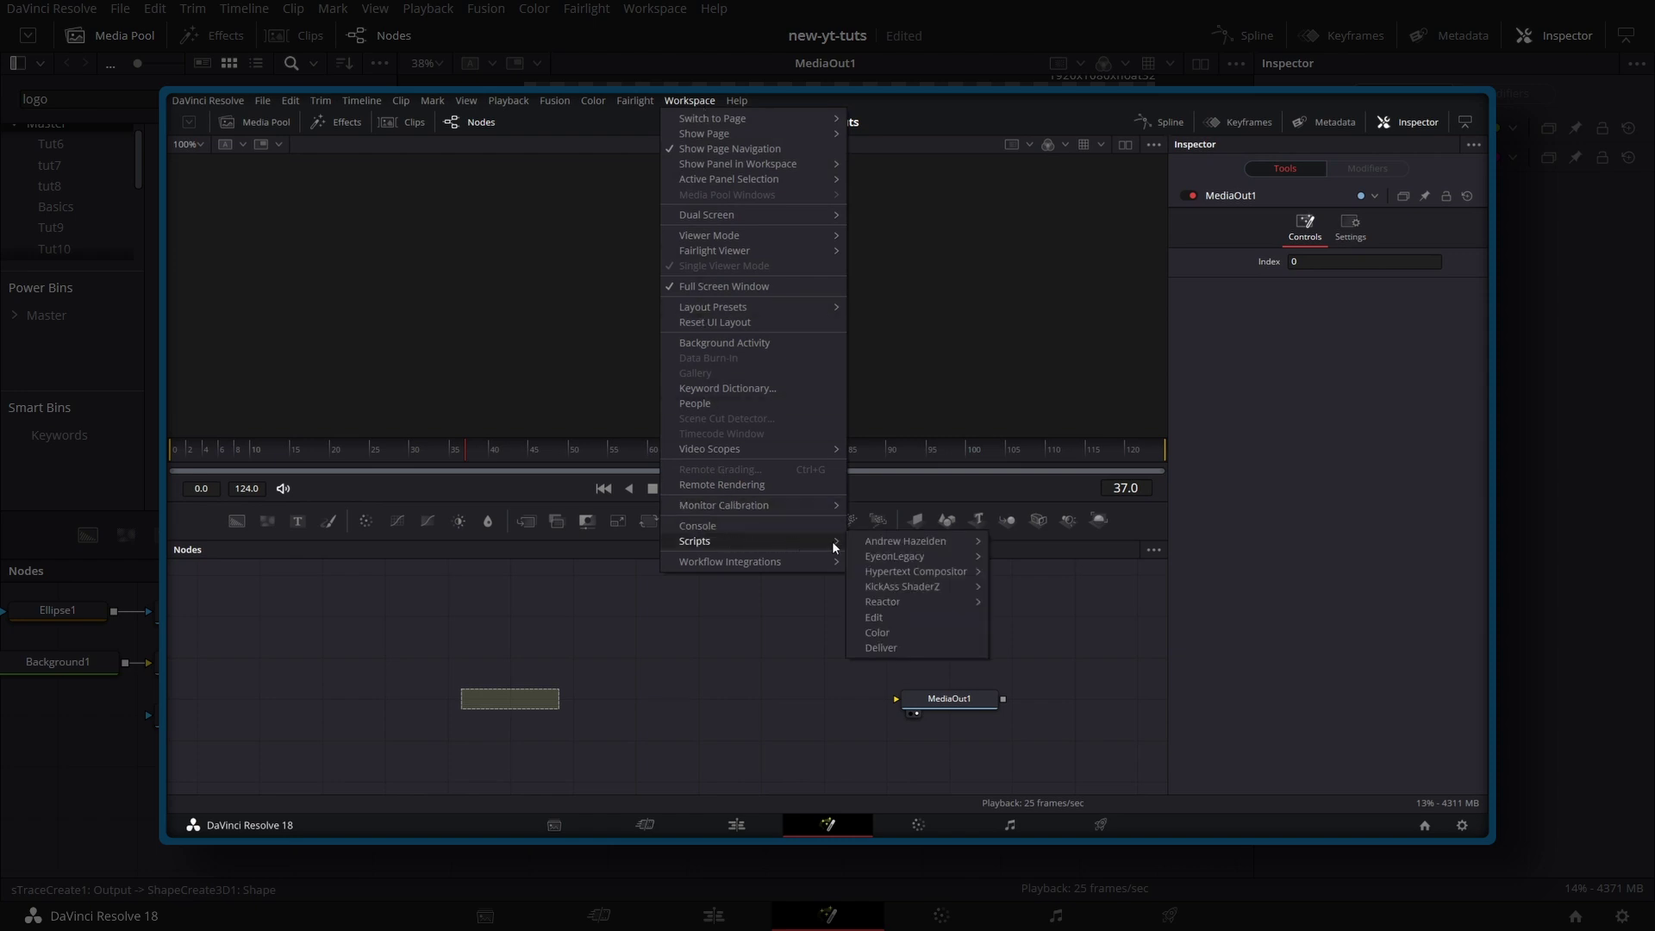
{"action": "mouse_move", "coordinate": [935, 600]}
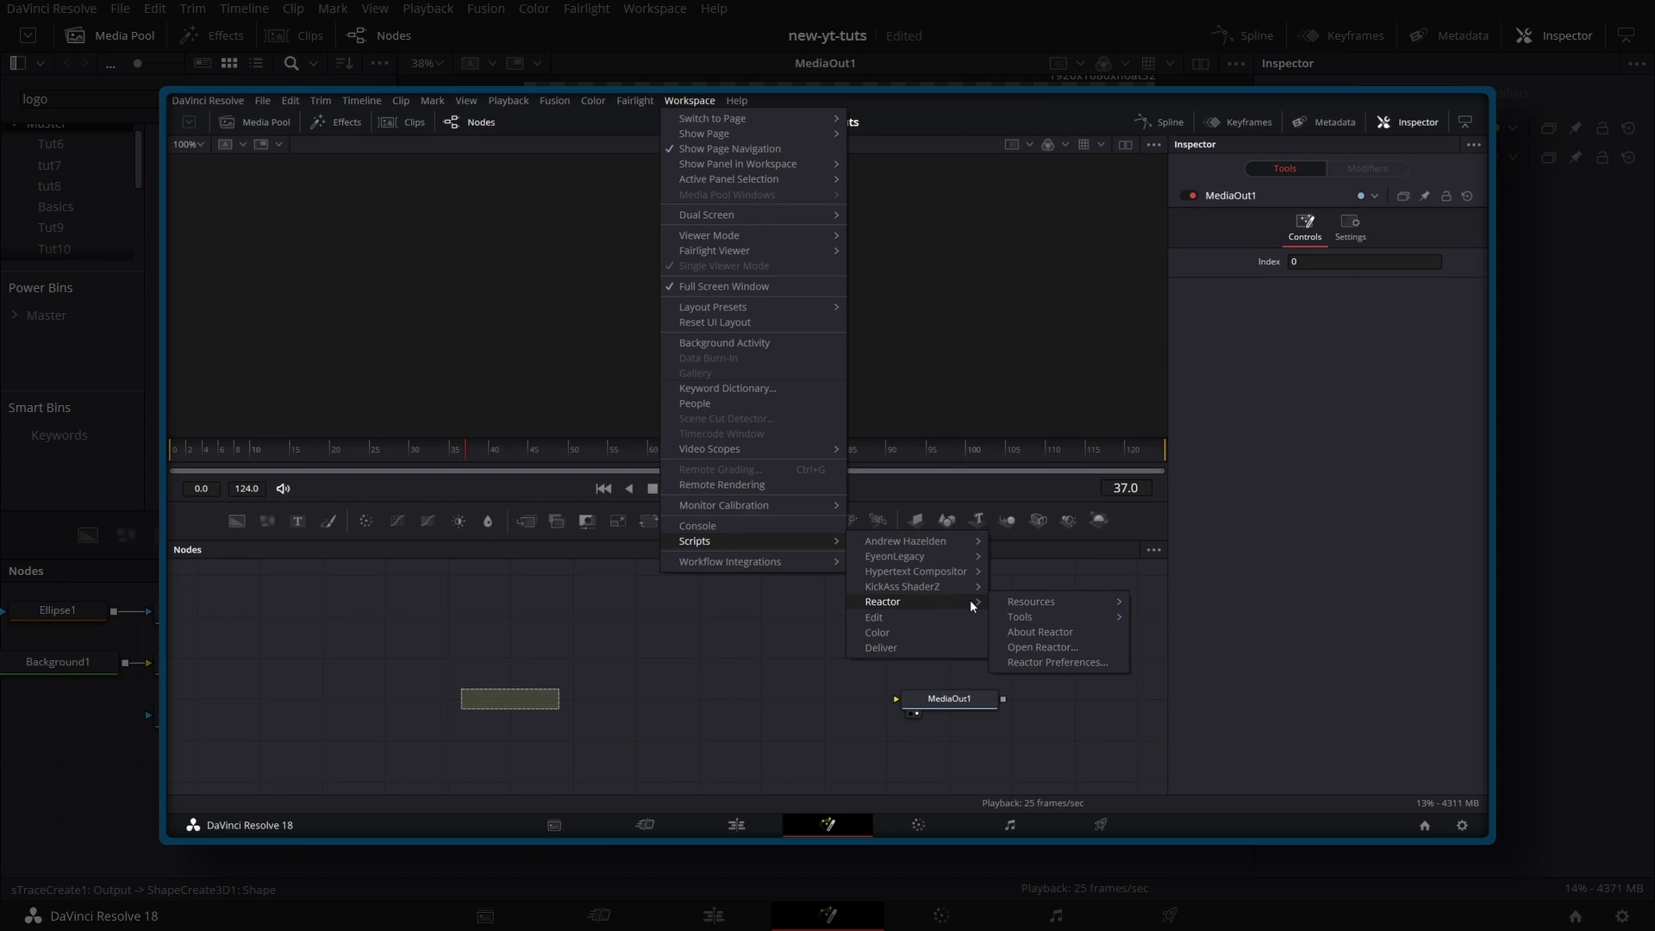
Open Reactor, search 'kroko', and read the installed Krokodove 8.20 package notes.
{"action": "left_click", "coordinate": [1067, 649]}
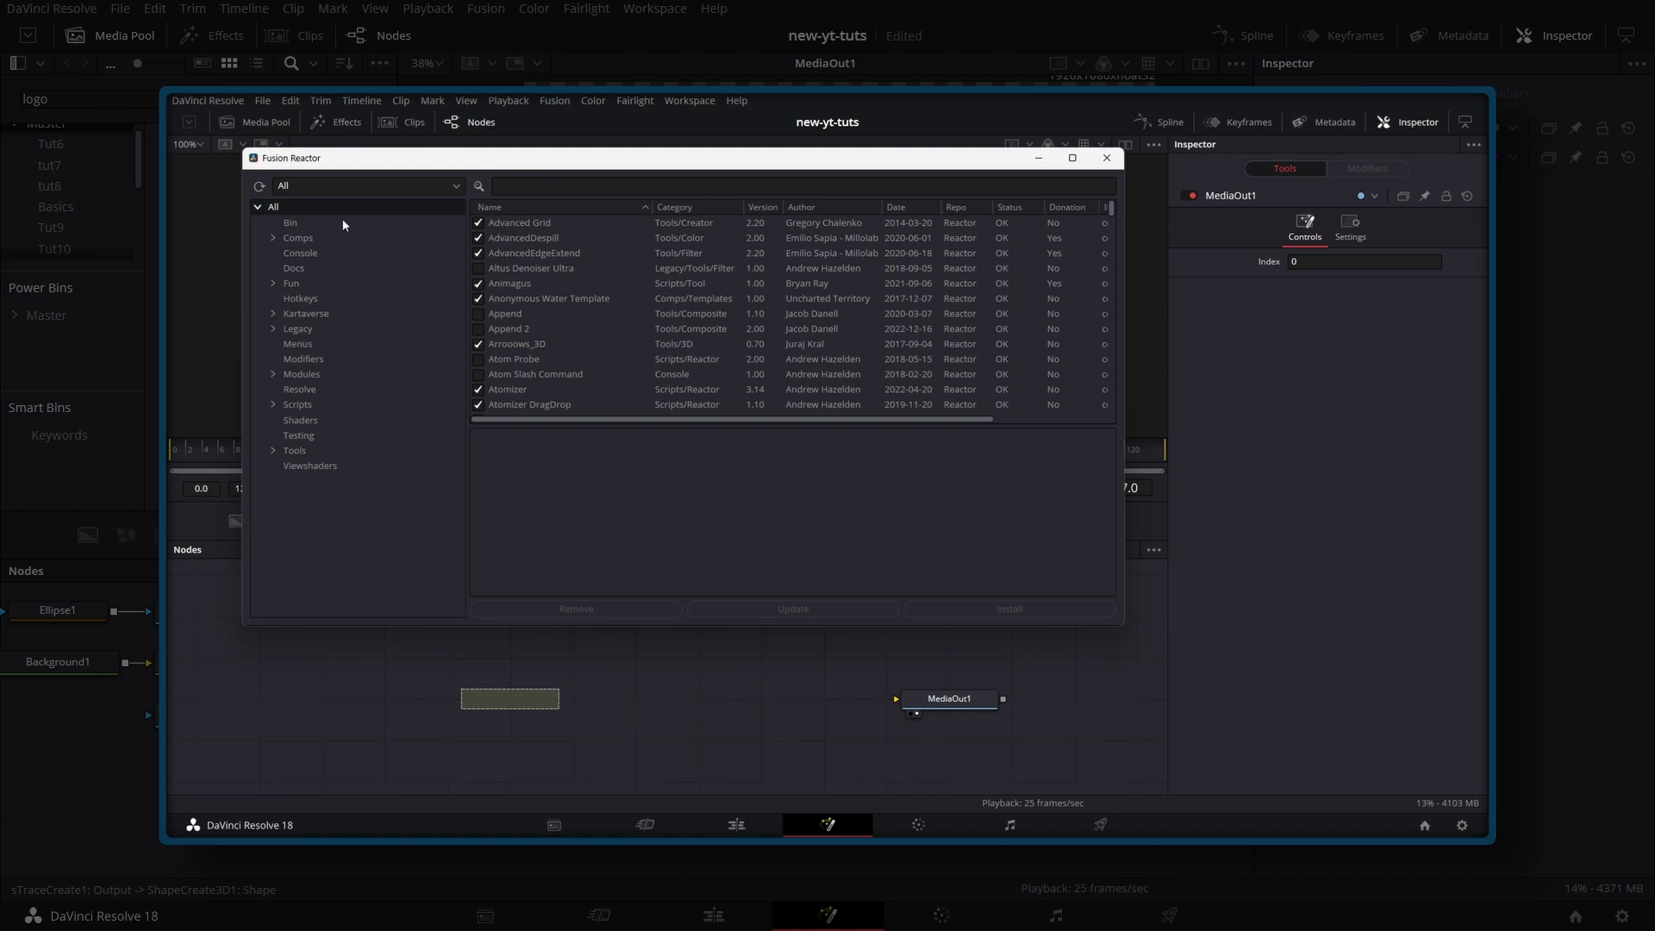
{"action": "left_click", "coordinate": [575, 186]}
{"action": "type", "text": "kroko"}
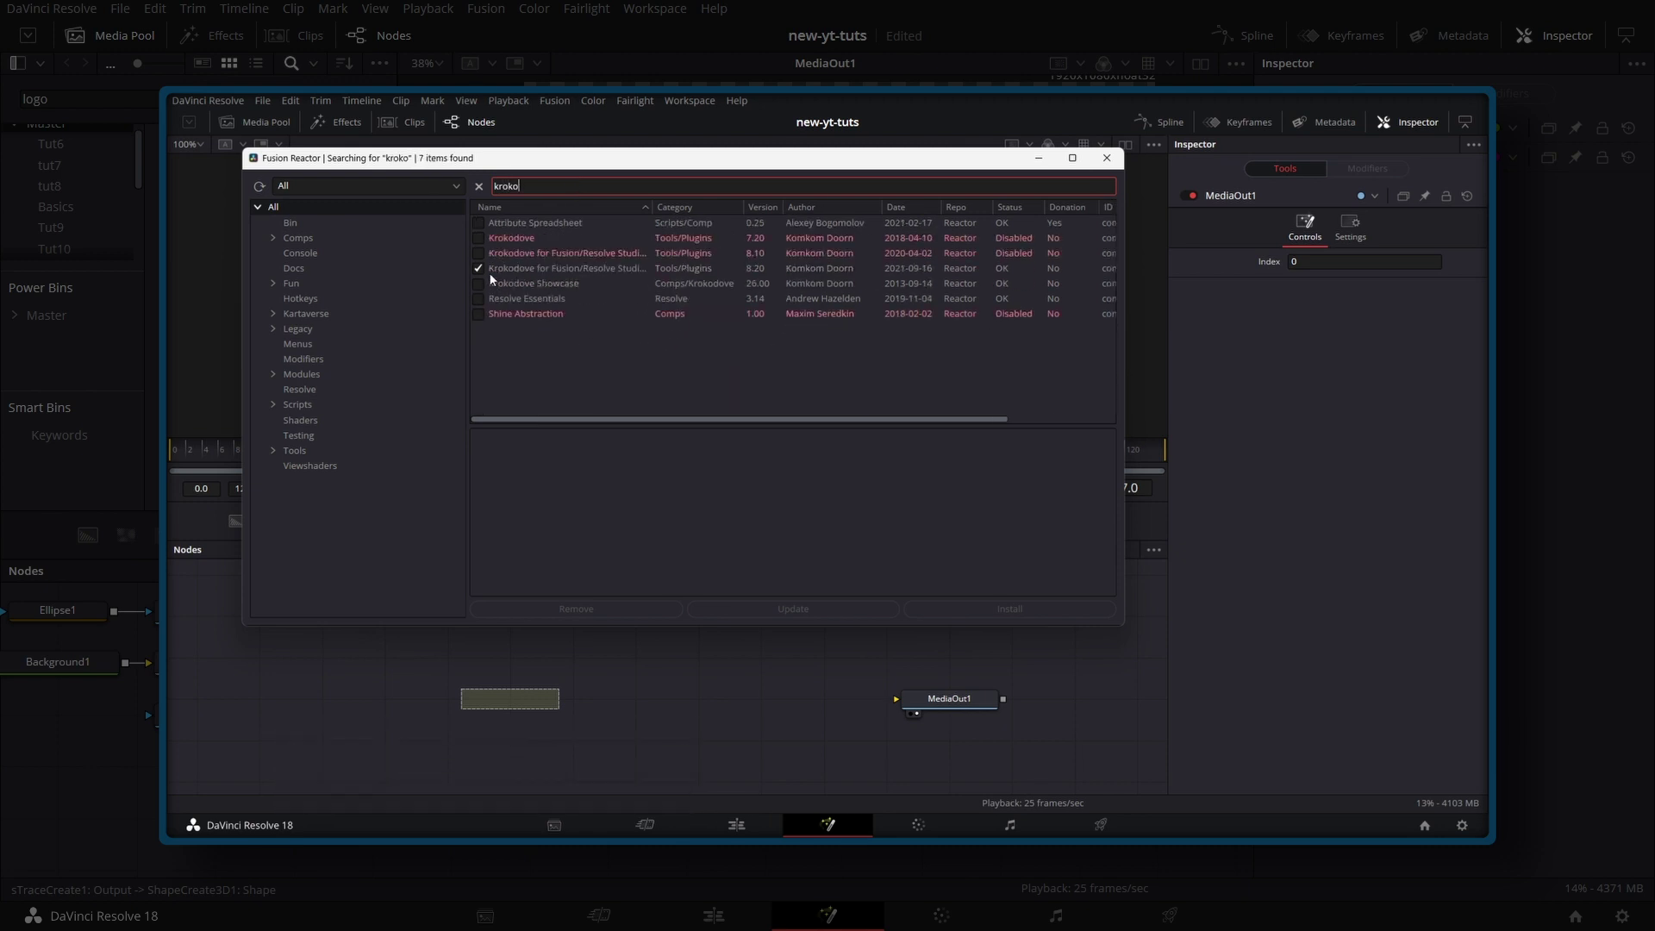
{"action": "left_click", "coordinate": [586, 268]}
{"action": "scroll", "coordinate": [940, 484], "scroll_direction": "down", "scroll_amount": 10}
{"action": "scroll", "coordinate": [947, 485], "scroll_direction": "up", "scroll_amount": 4}
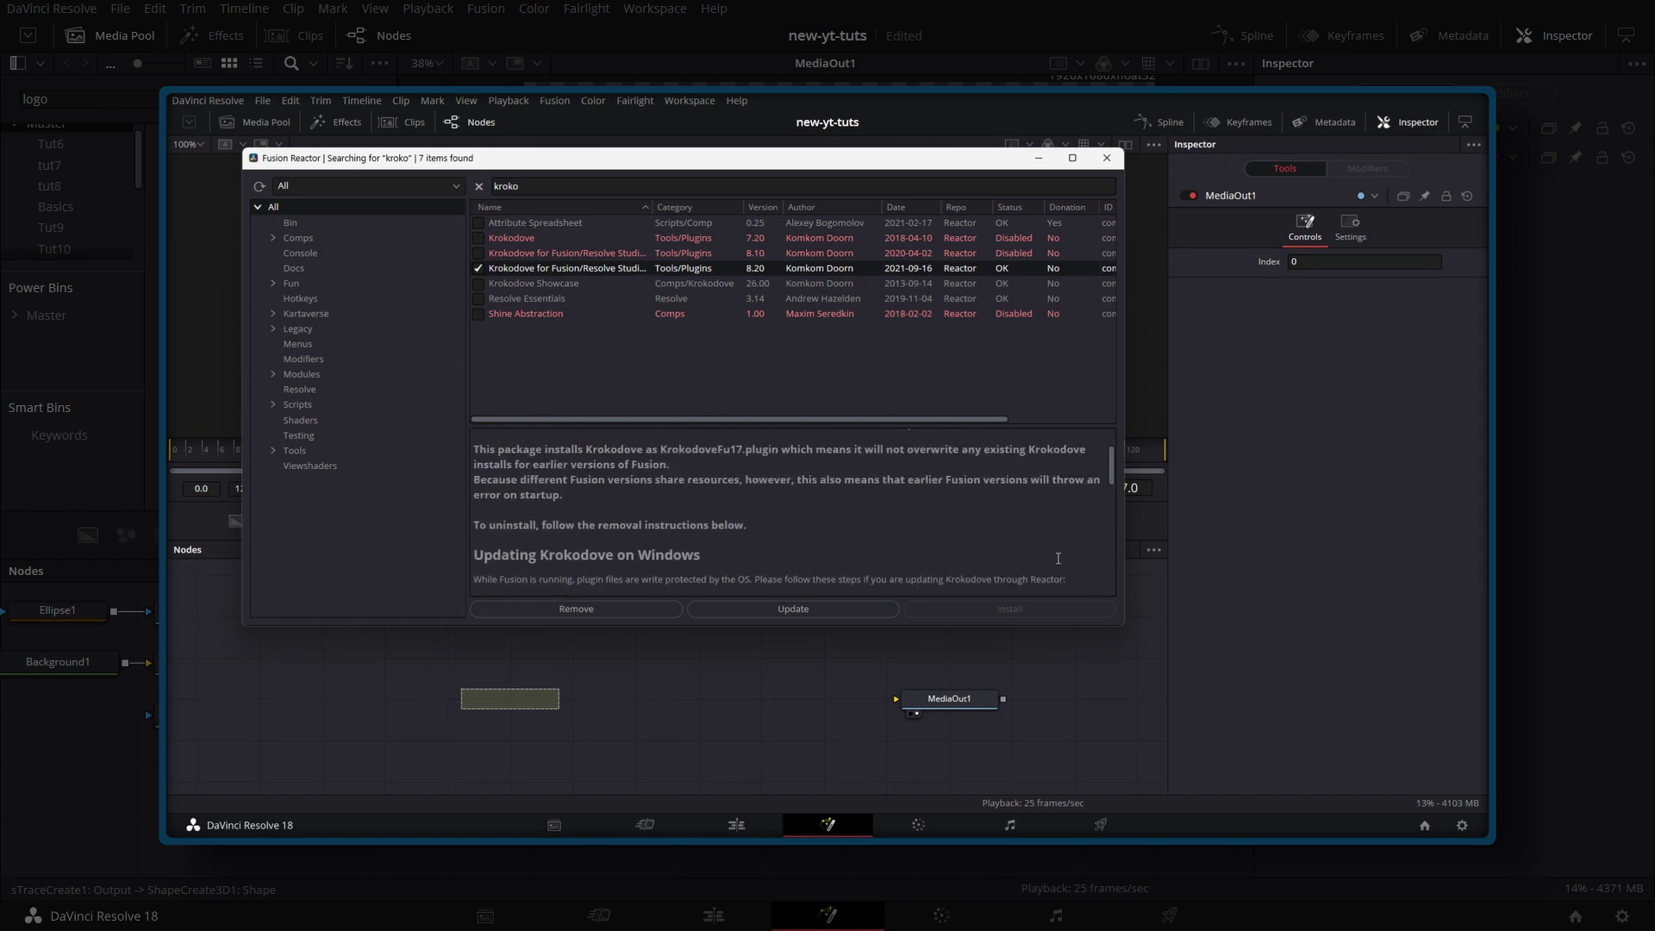